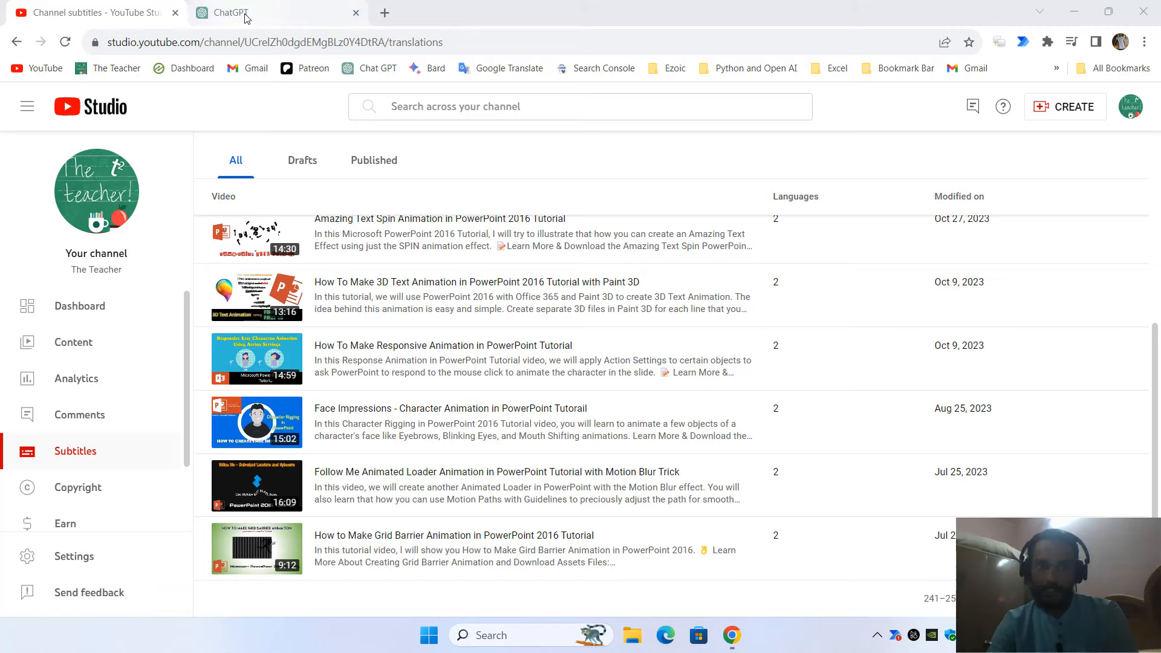
- Open subtitles for "How To Make Responsive Animation in PowerPoint Tutorial" and duplicate the automatic English captions for editing, overwriting the existing track
click(393, 349)
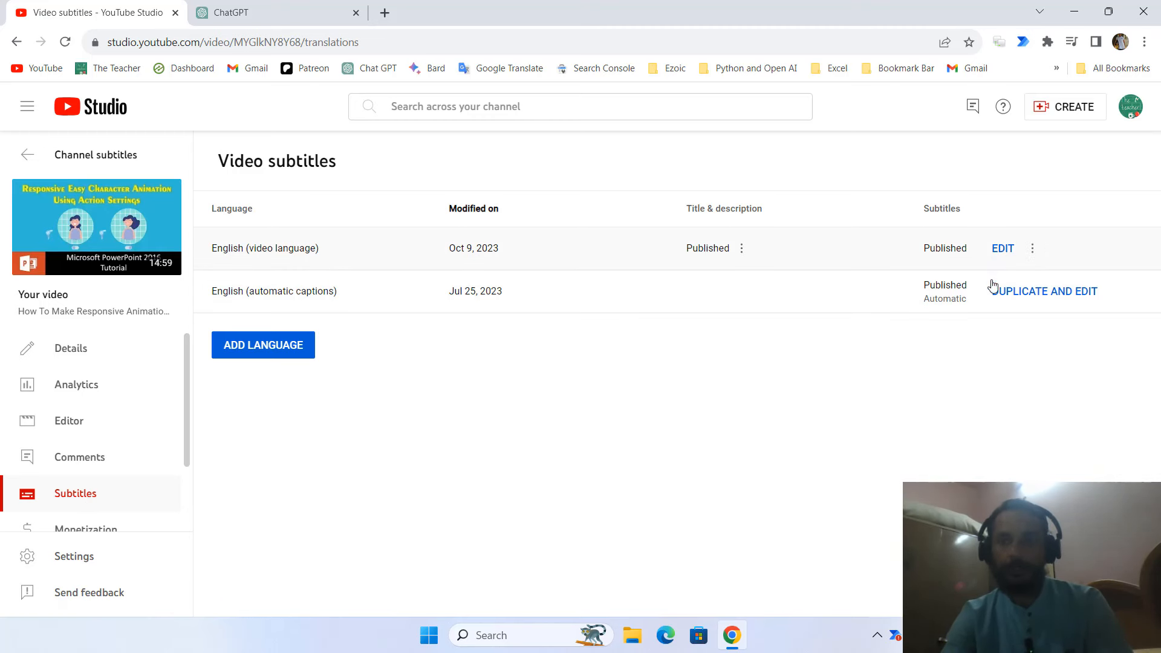
click(1021, 297)
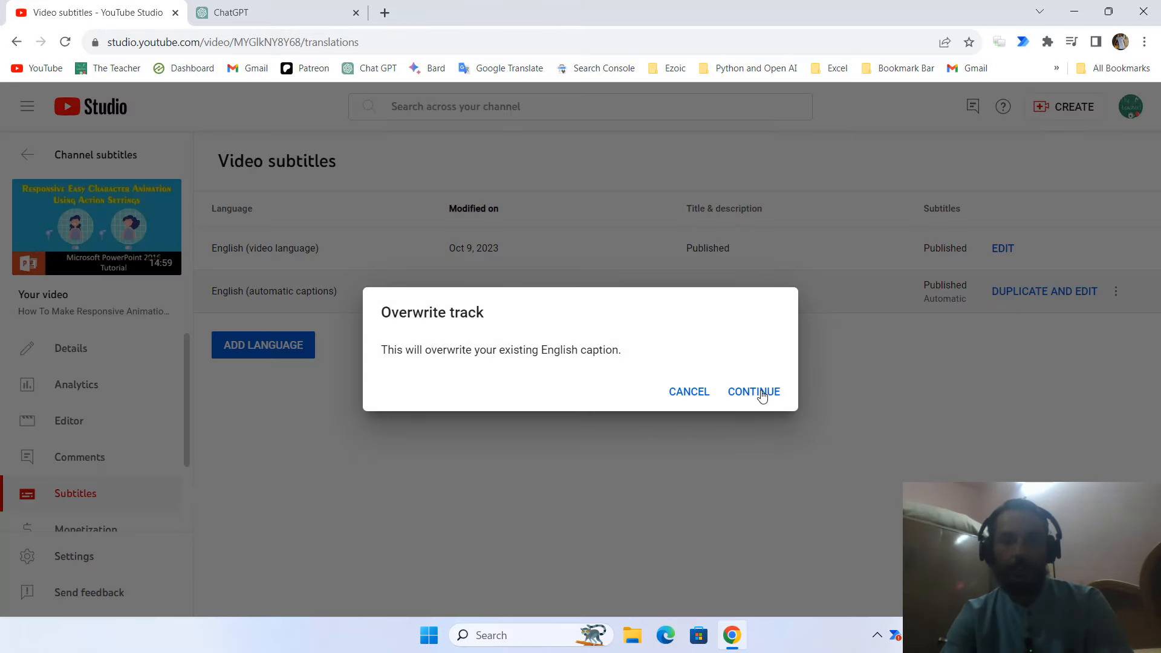
click(762, 397)
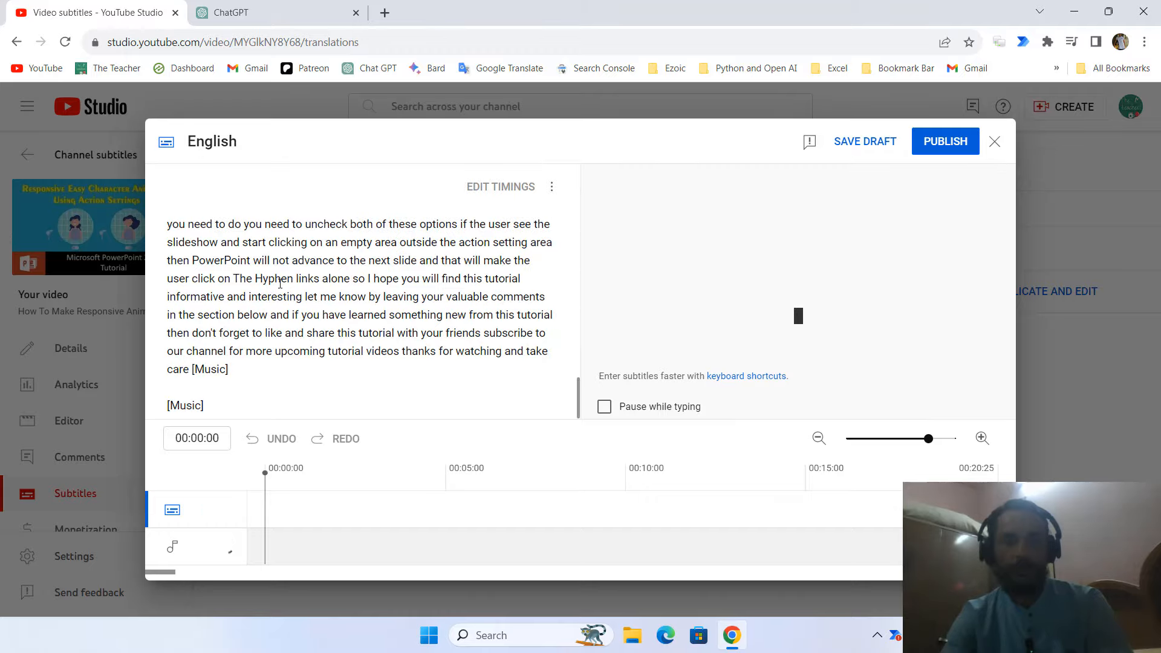
- Review the English caption transcript from its opening "foreign" line onward, and copy the entire text
scroll(325, 275, up, 10)
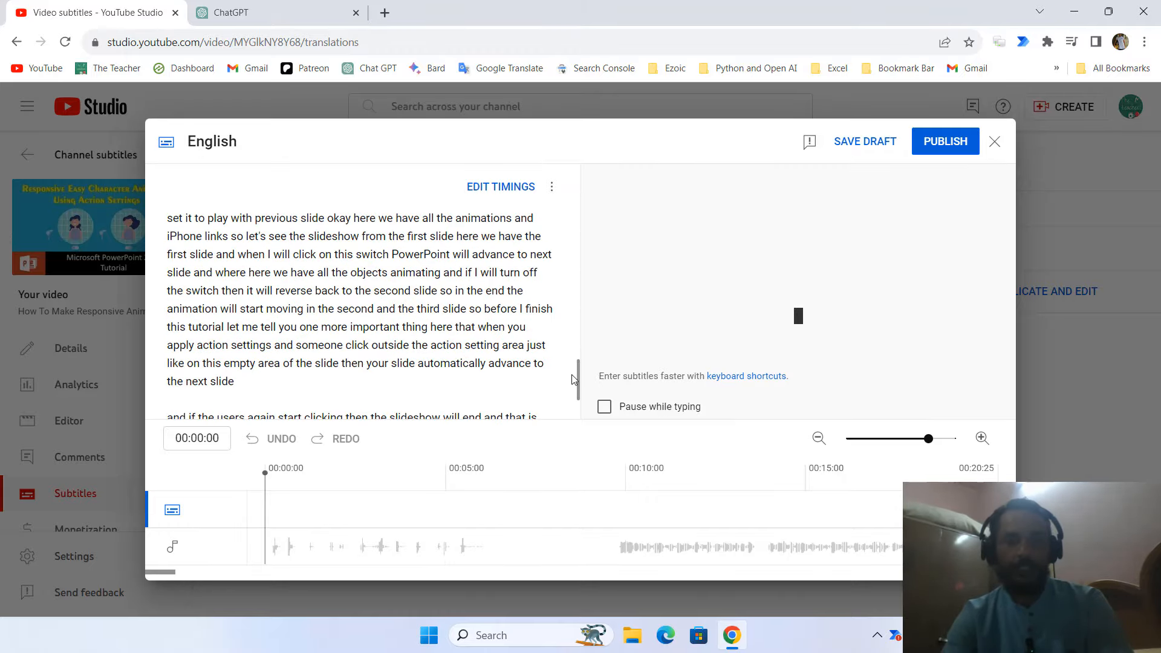
drag(577, 372, 577, 195)
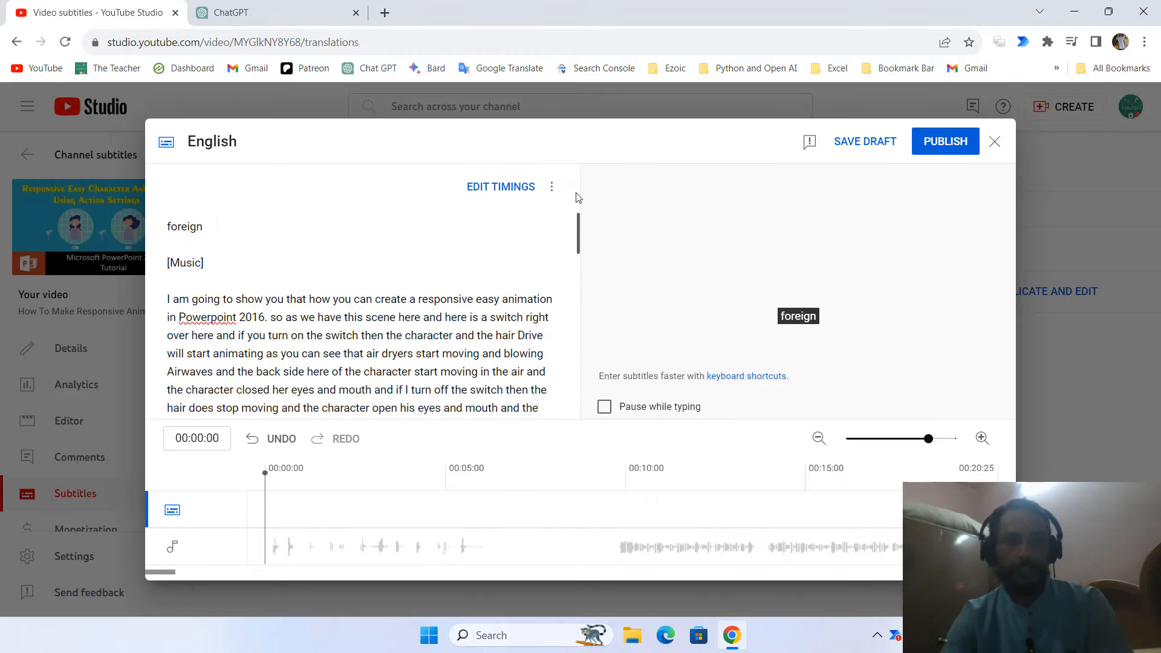
drag(209, 246, 136, 213)
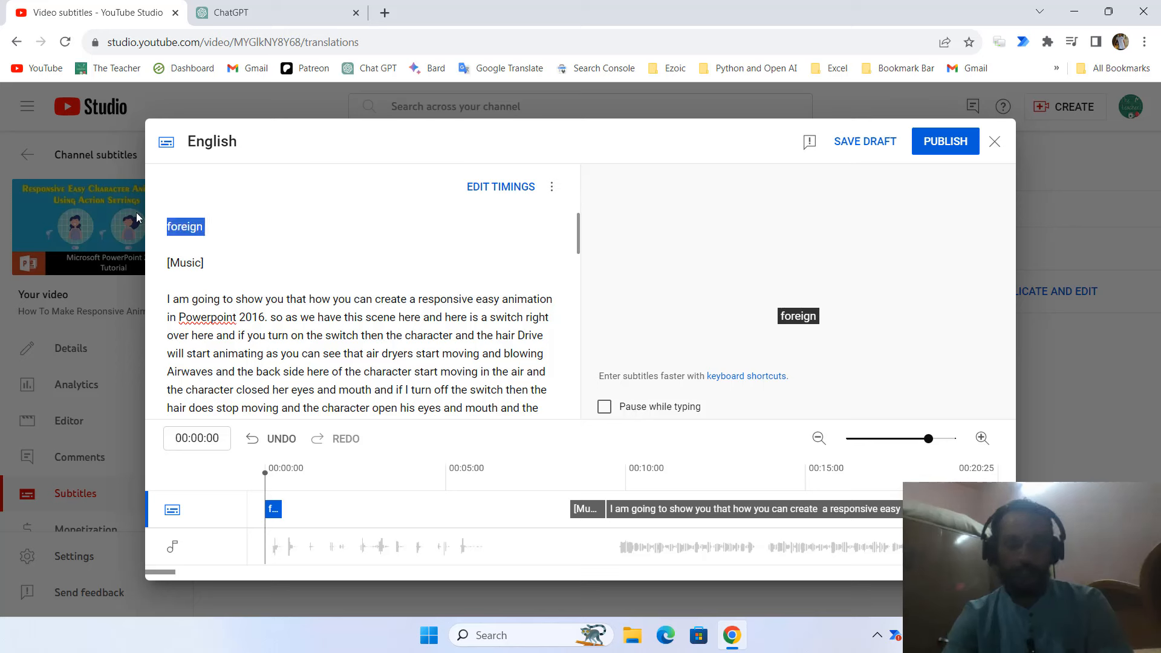
key(Left)
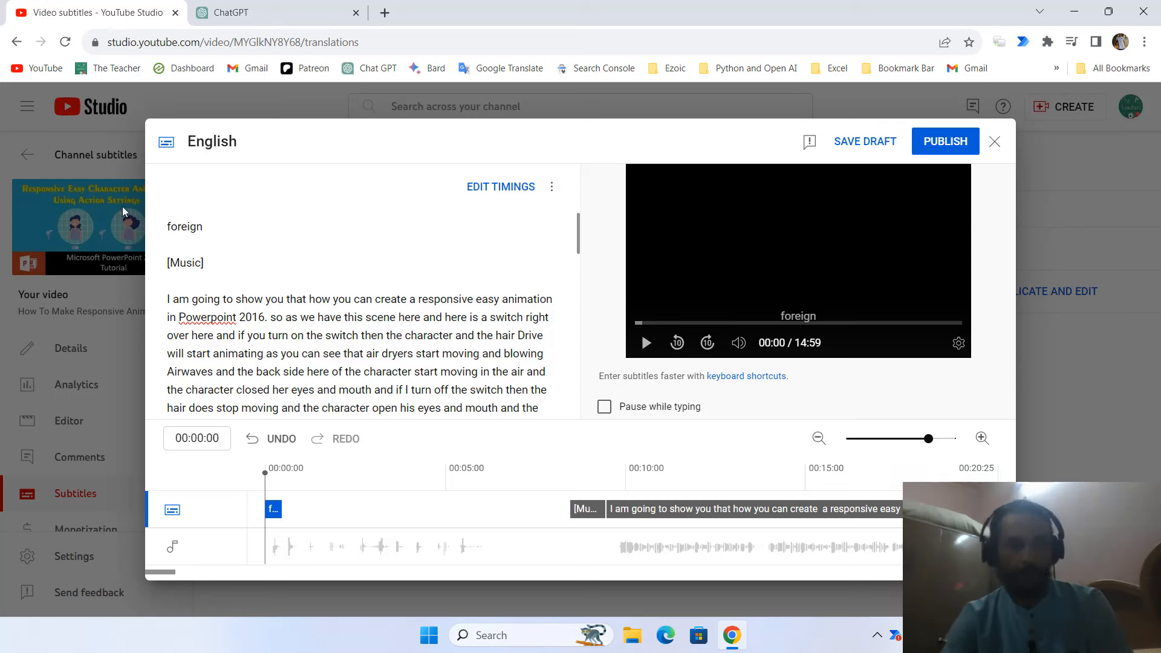
click(229, 233)
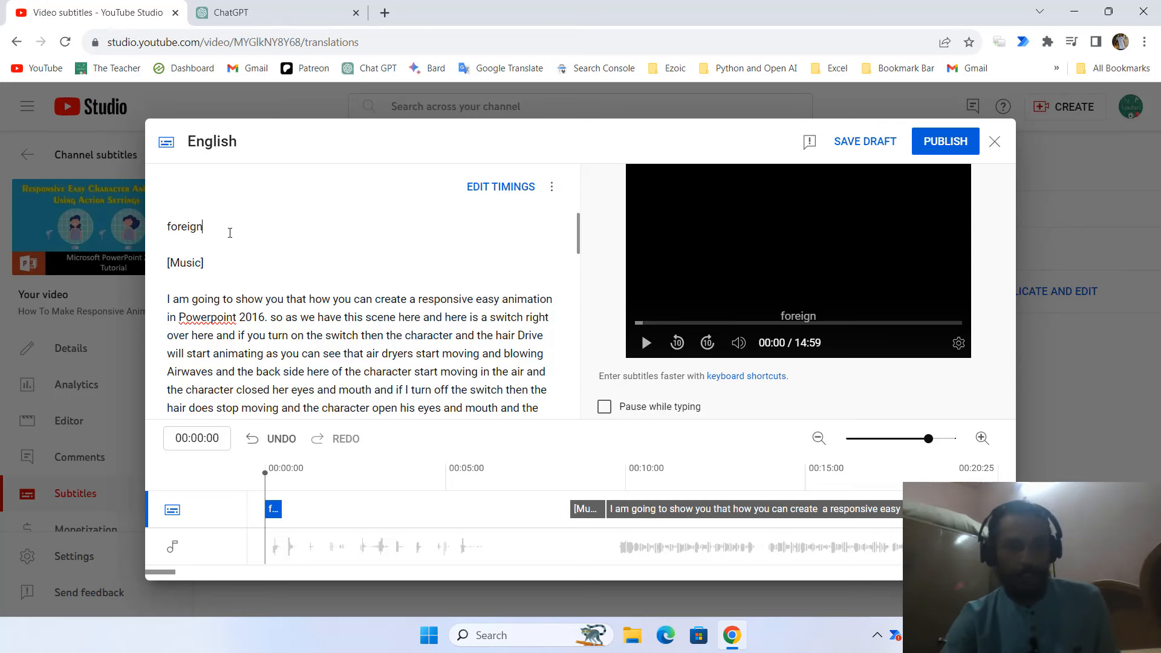
scroll(297, 280, down, 10)
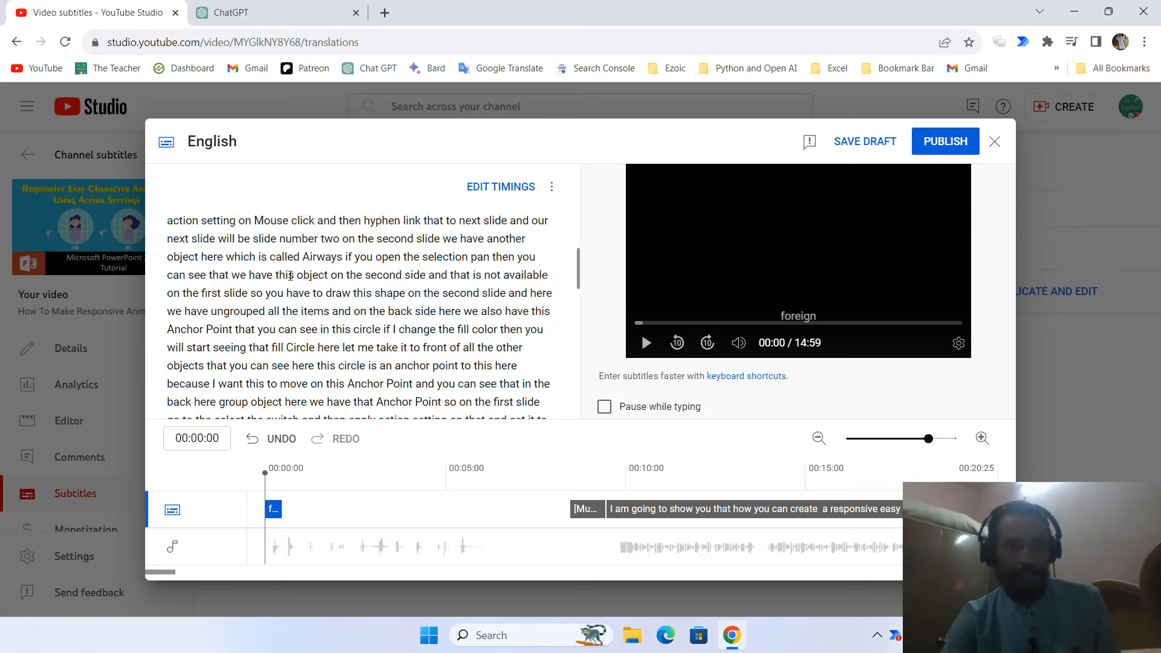
scroll(297, 280, down, 15)
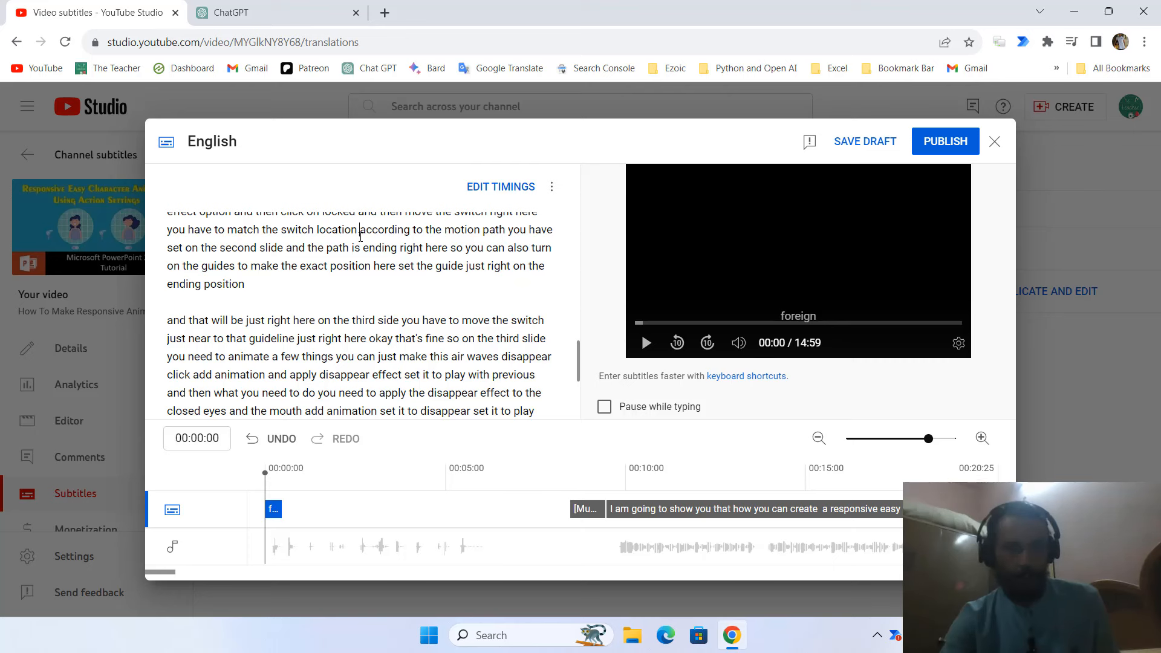
key(ctrl+a)
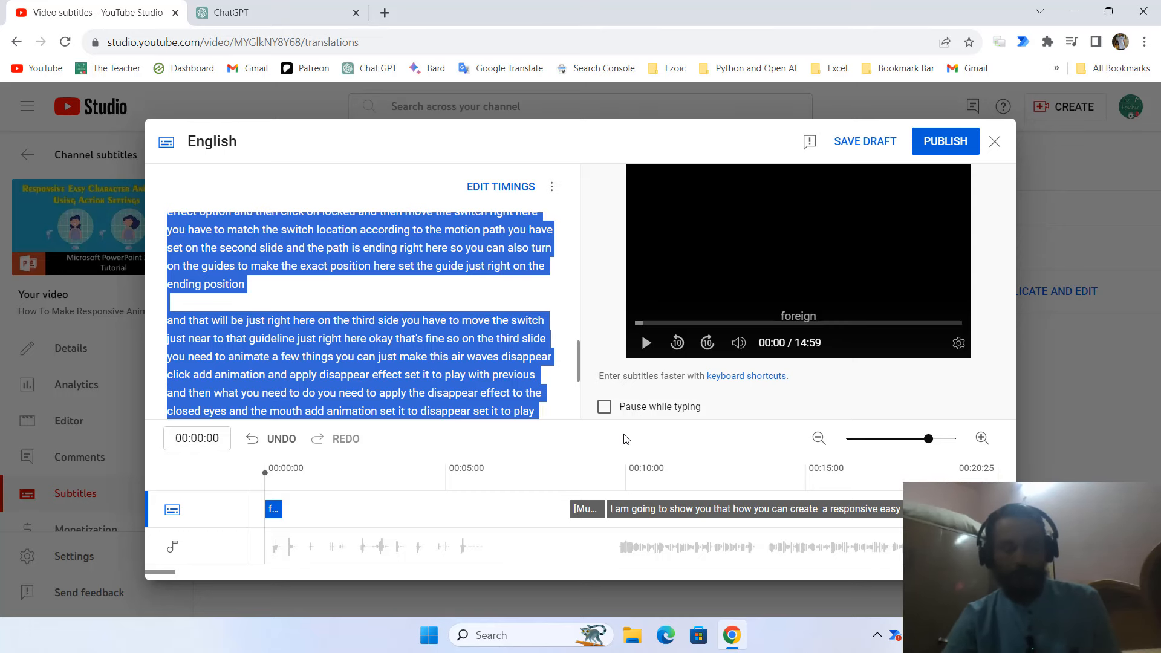
- Open Notepad in a maximized window and paste the copied caption transcript into a new blank document
key(super)
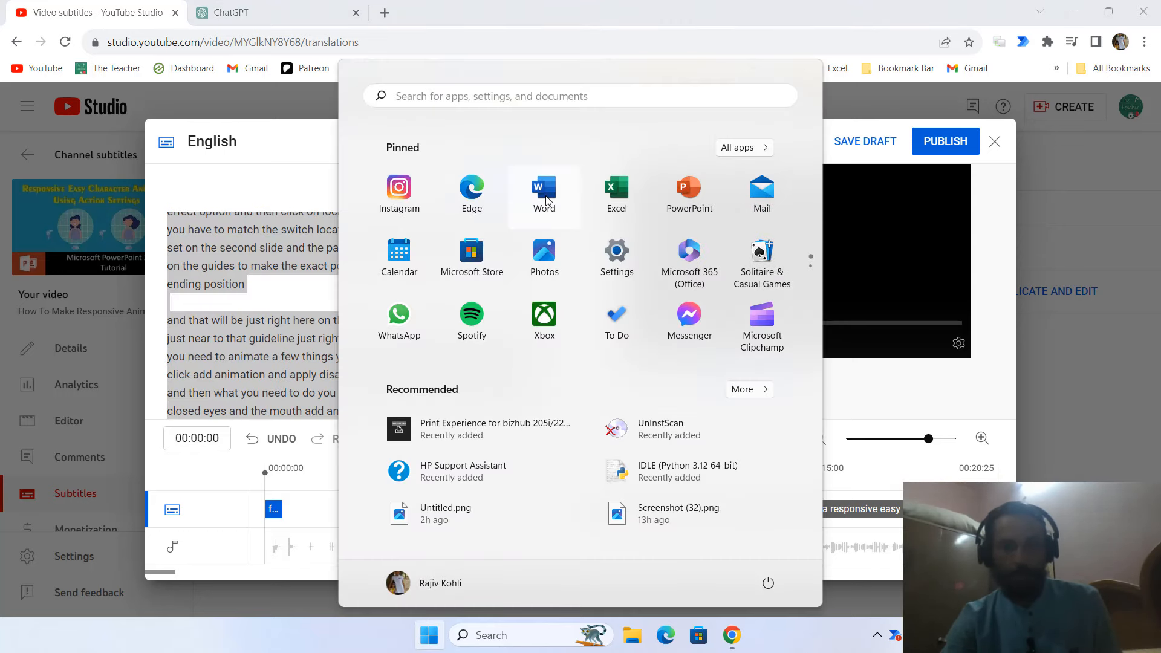
text(n)
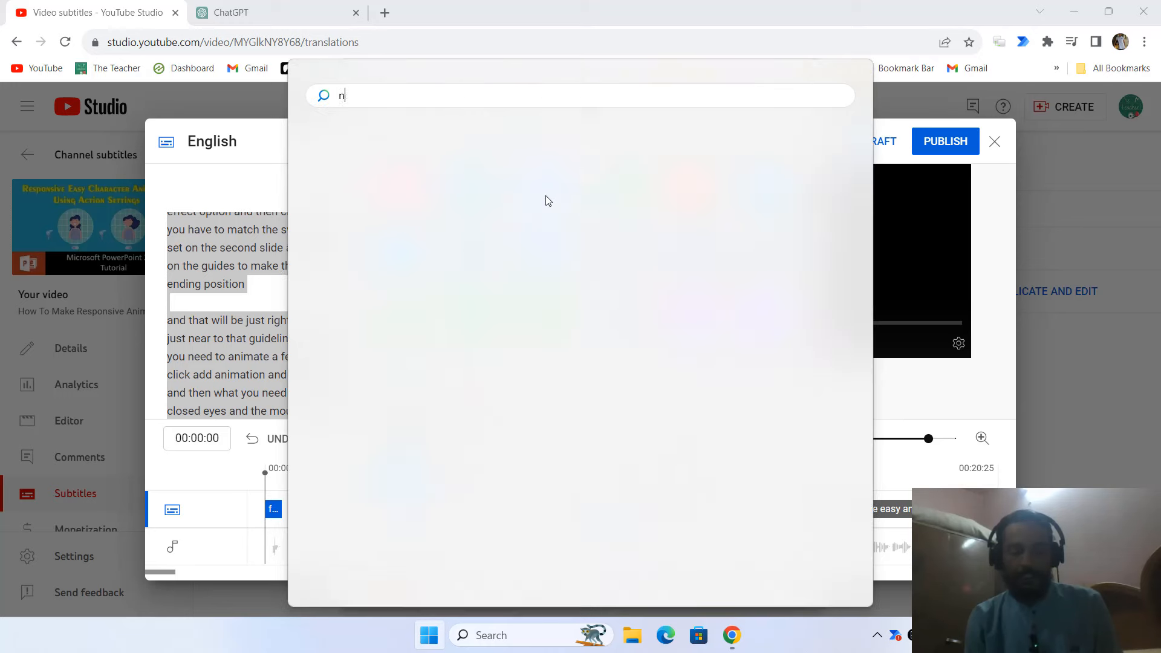
text(otepad)
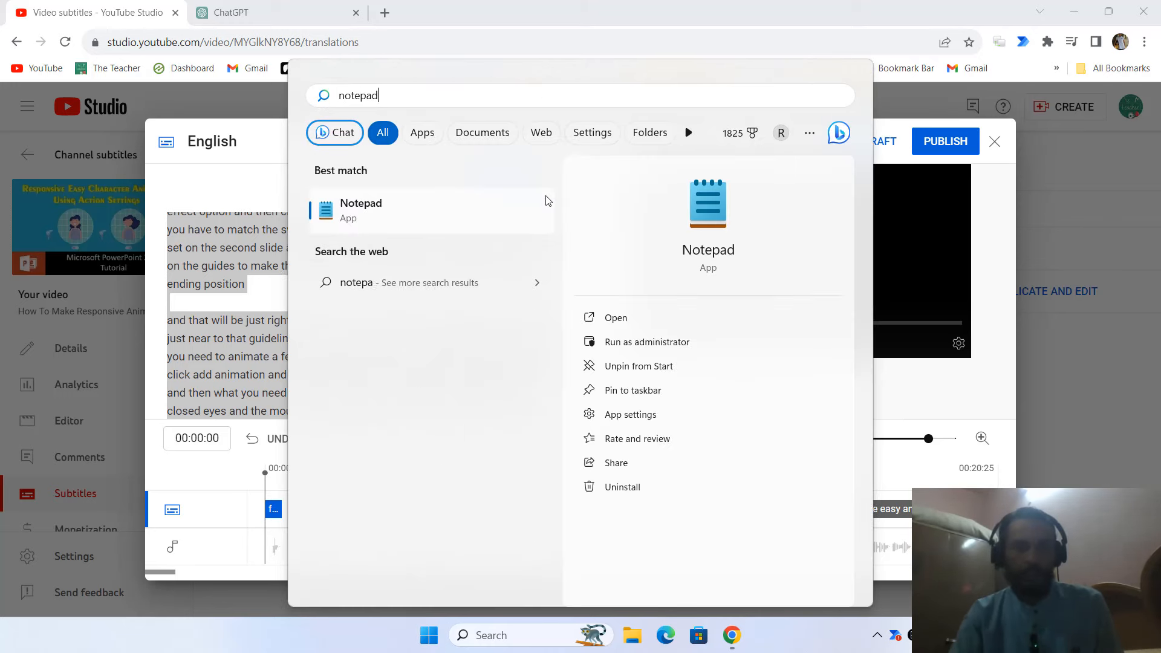
click(446, 216)
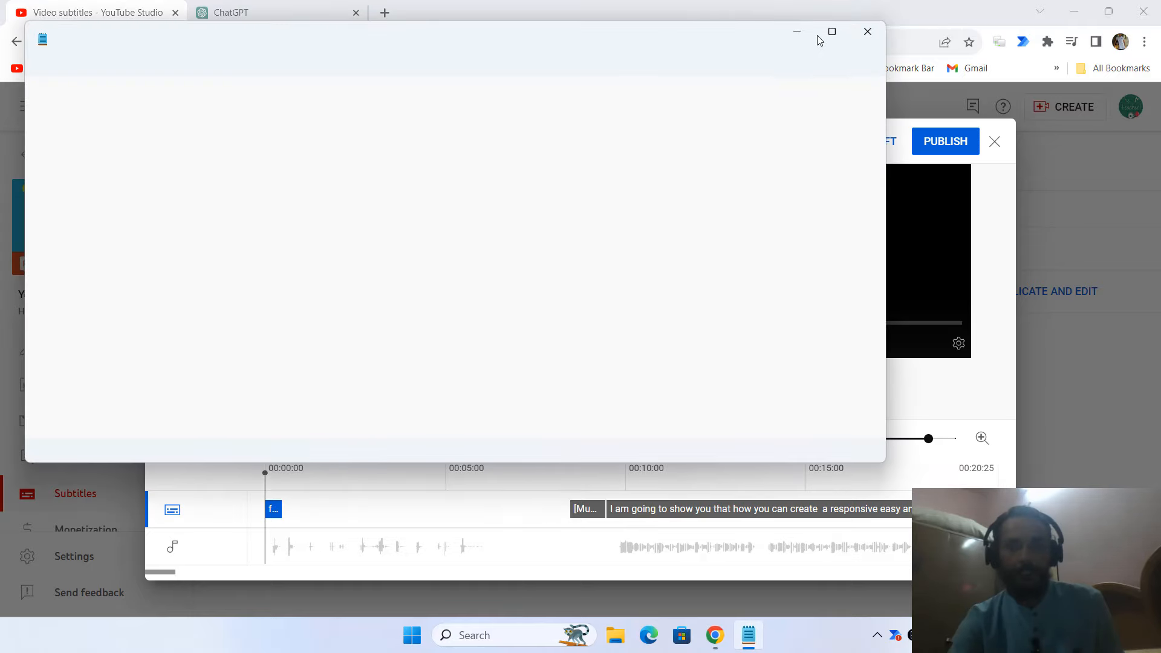
click(832, 32)
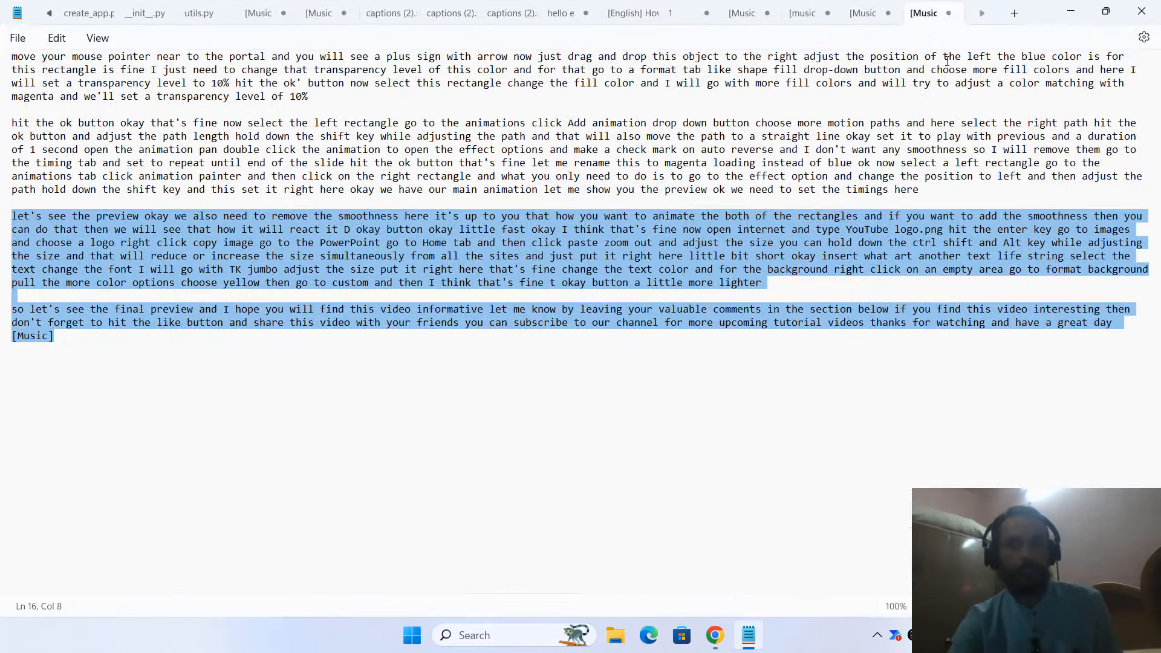
click(1014, 14)
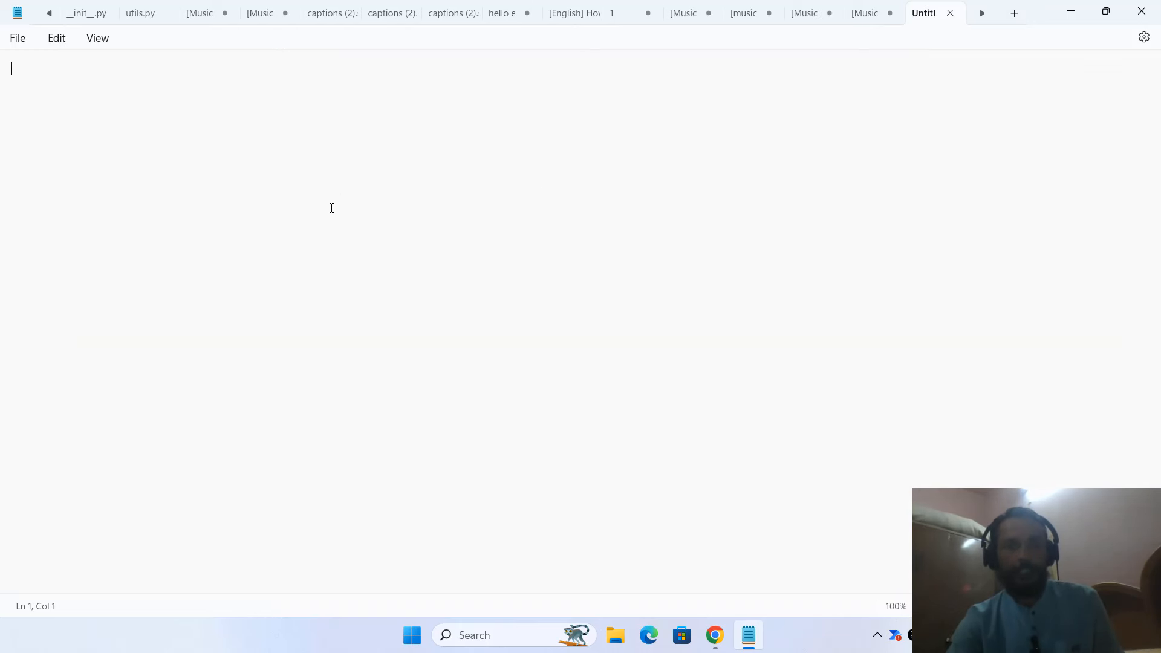
key(ctrl+v)
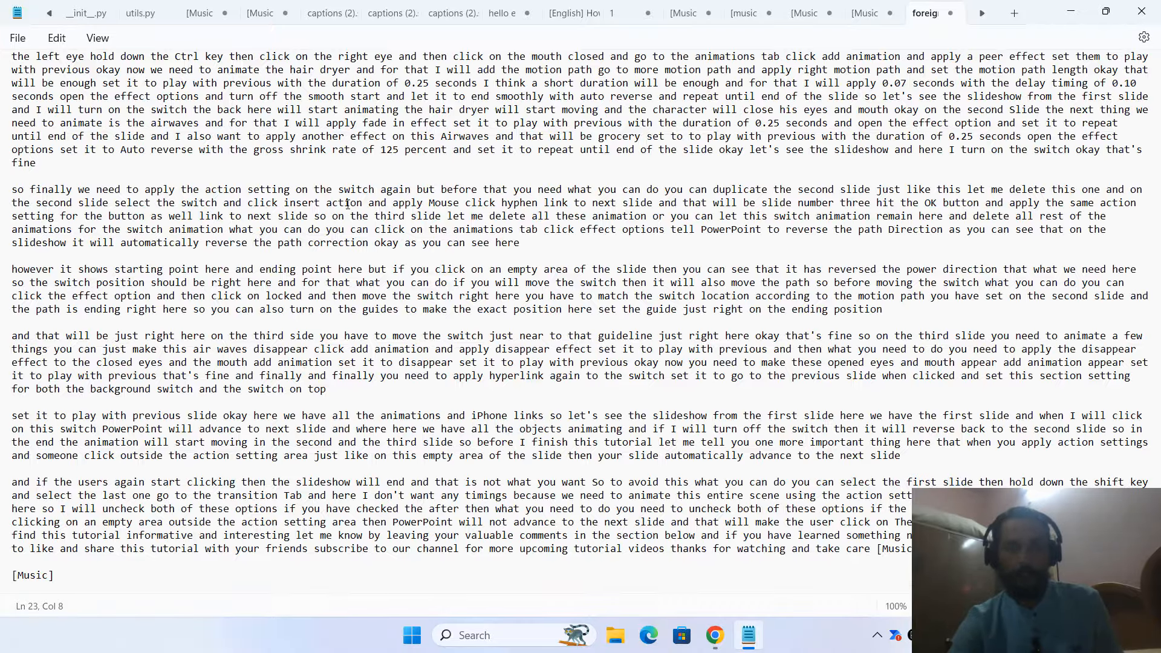
- Delete the "foreign" line and the blank line after it at the start of the transcript
scroll(350, 154, up, 10)
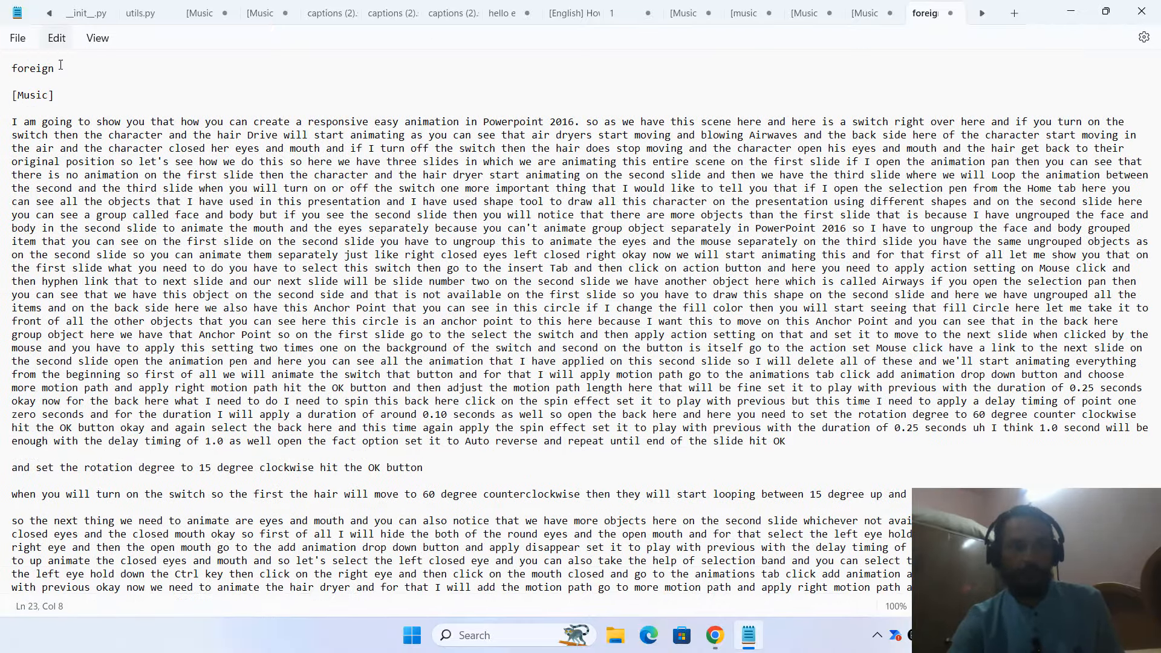
click(31, 82)
drag(30, 81, 6, 71)
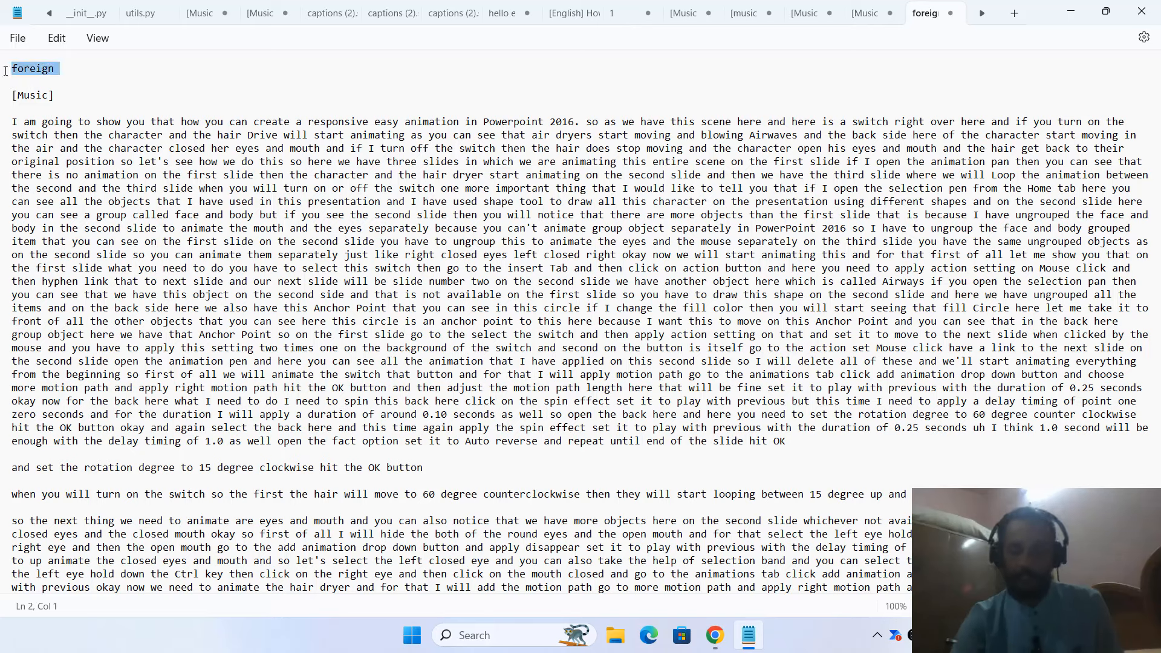
key(Delete)
key(Delete)
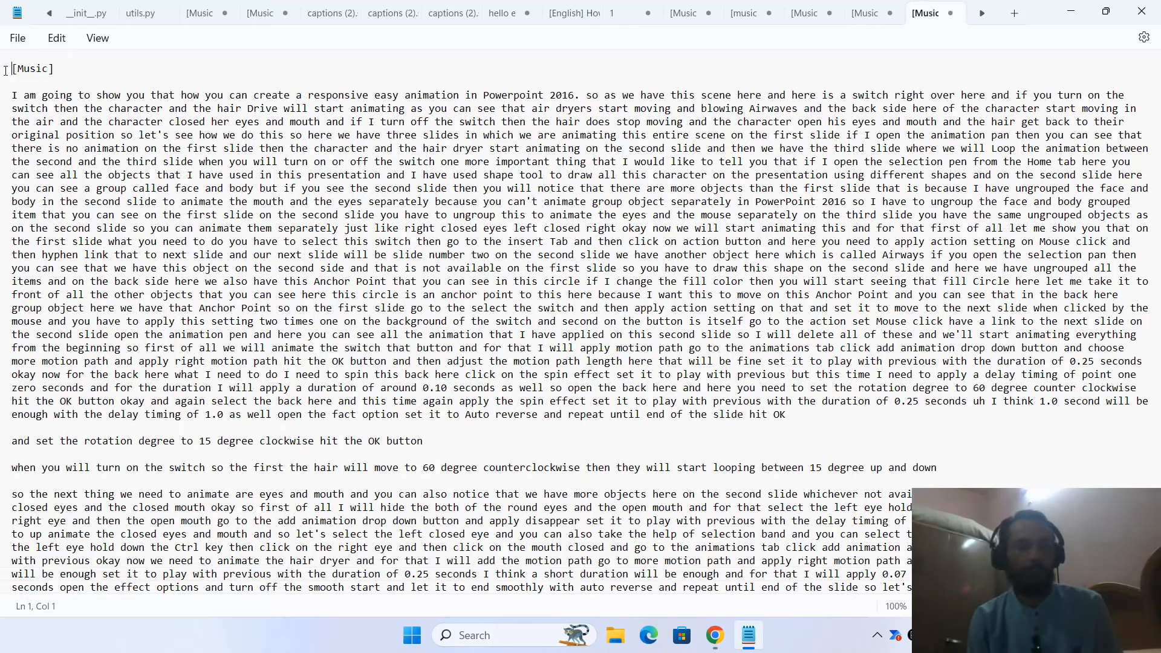
- Examine the pasted transcript from start to end for how its paragraphs are divided
key(Down)
key(Down)
key(Down)
key(Down)
key(Down)
key(Down)
key(Down)
key(Down)
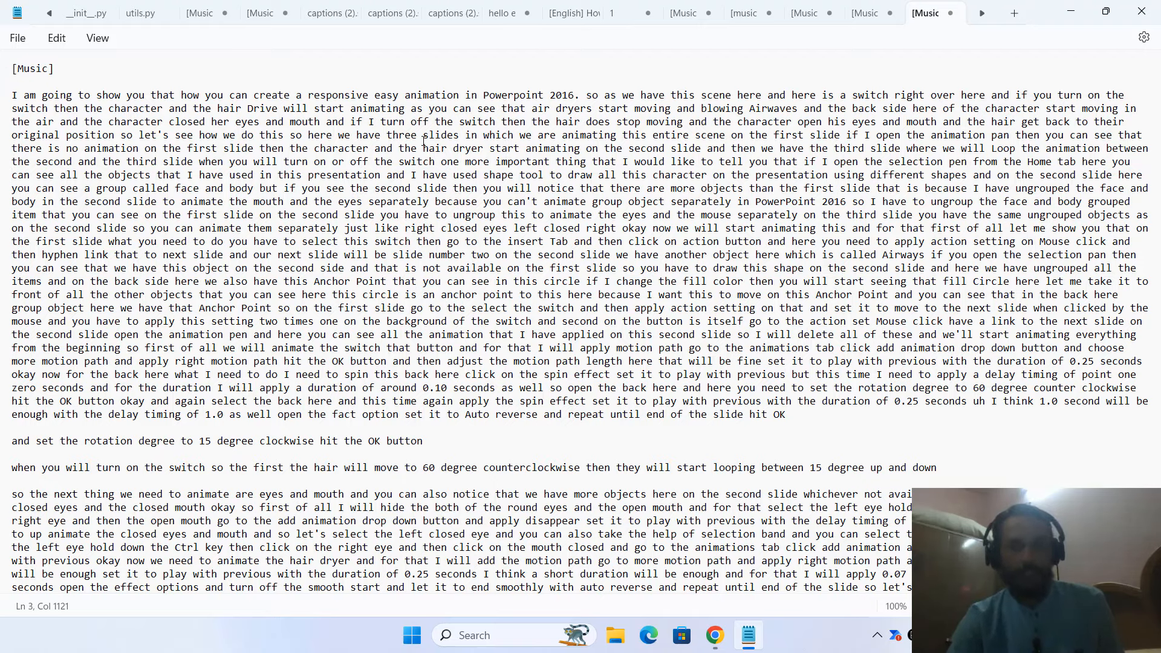
scroll(424, 141, down, 12)
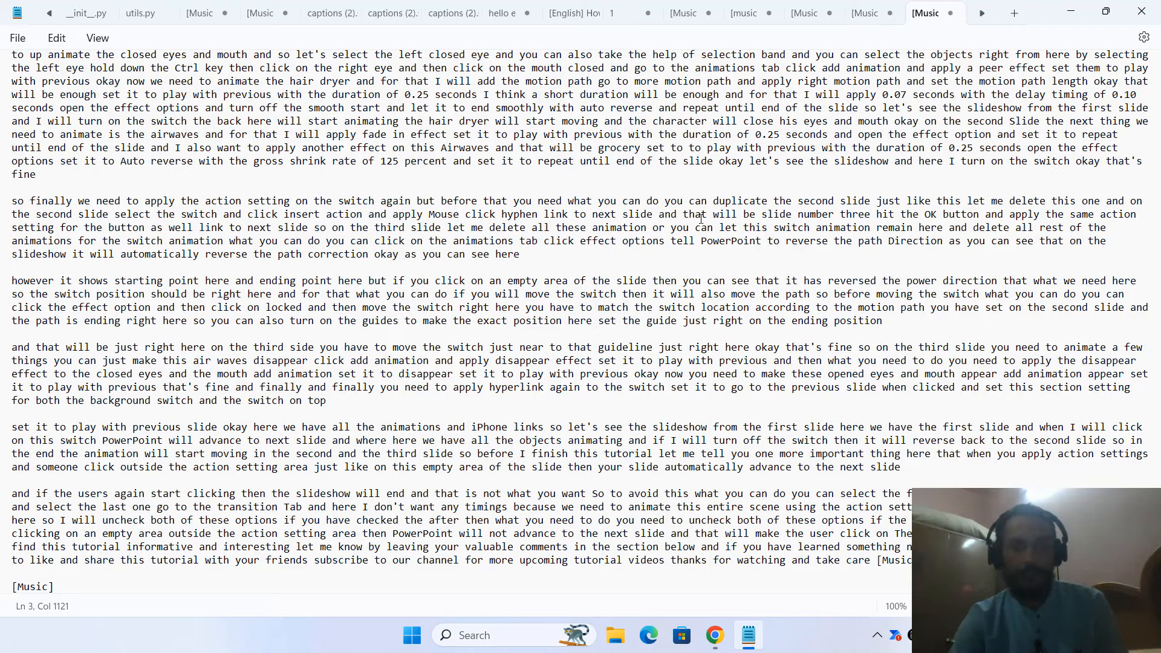
scroll(406, 242, up, 3)
scroll(406, 242, up, 10)
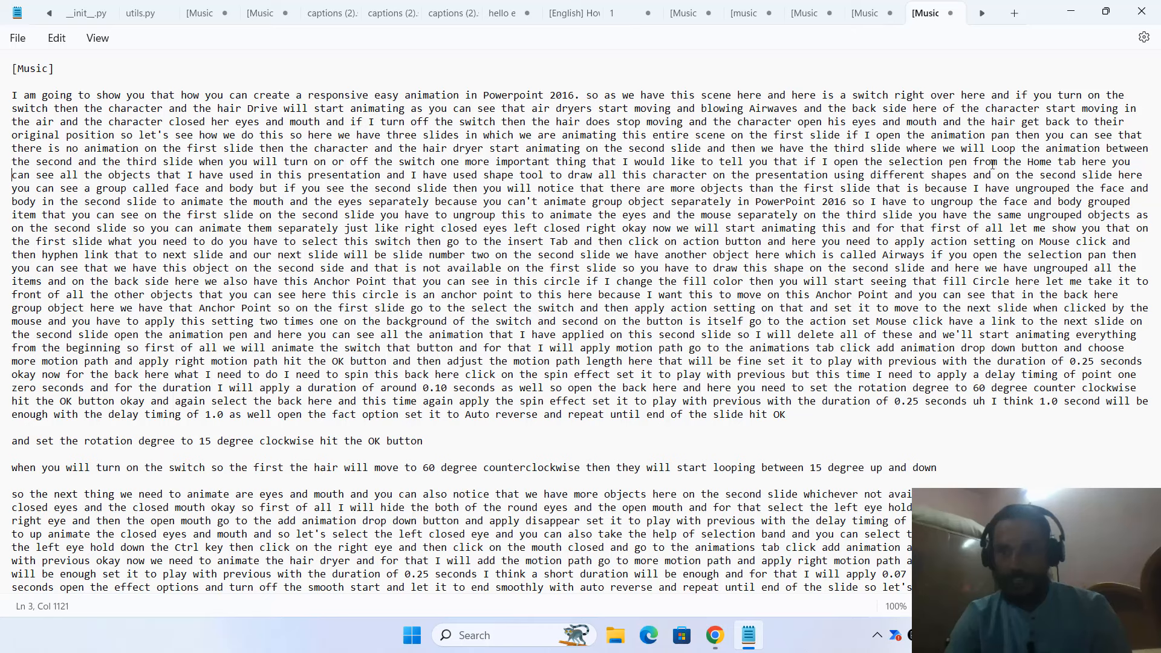
- Split the long opening paragraph with blank lines before "you can see all the objects" and before "let me take it to front"
click(1113, 162)
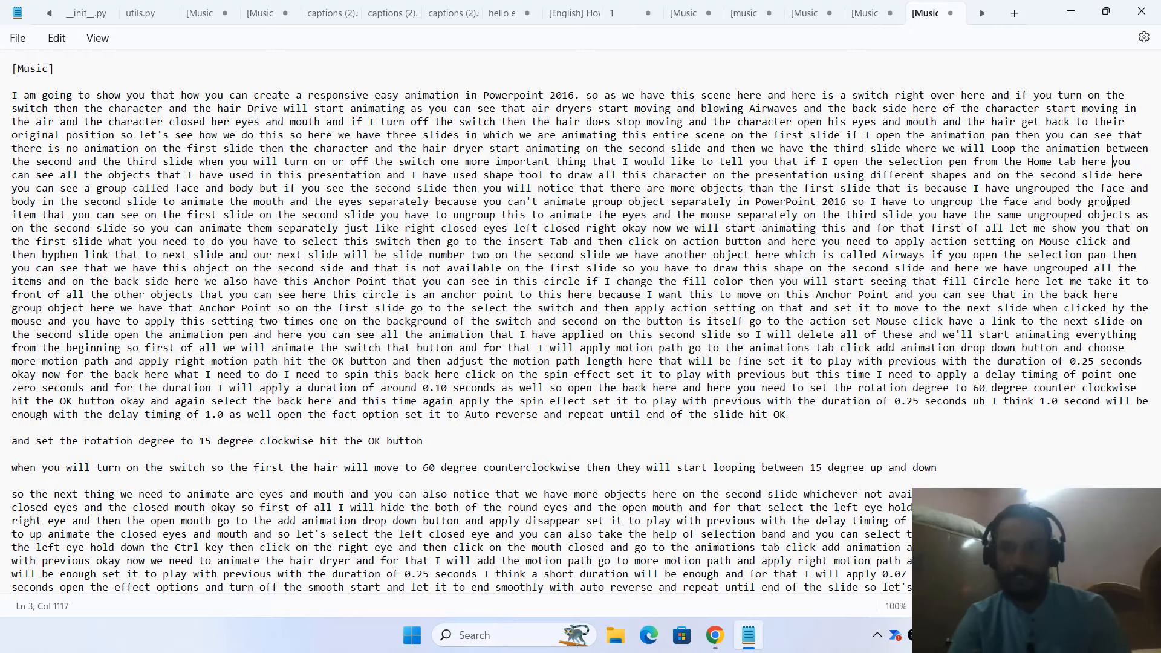
key(Return)
key(Return)
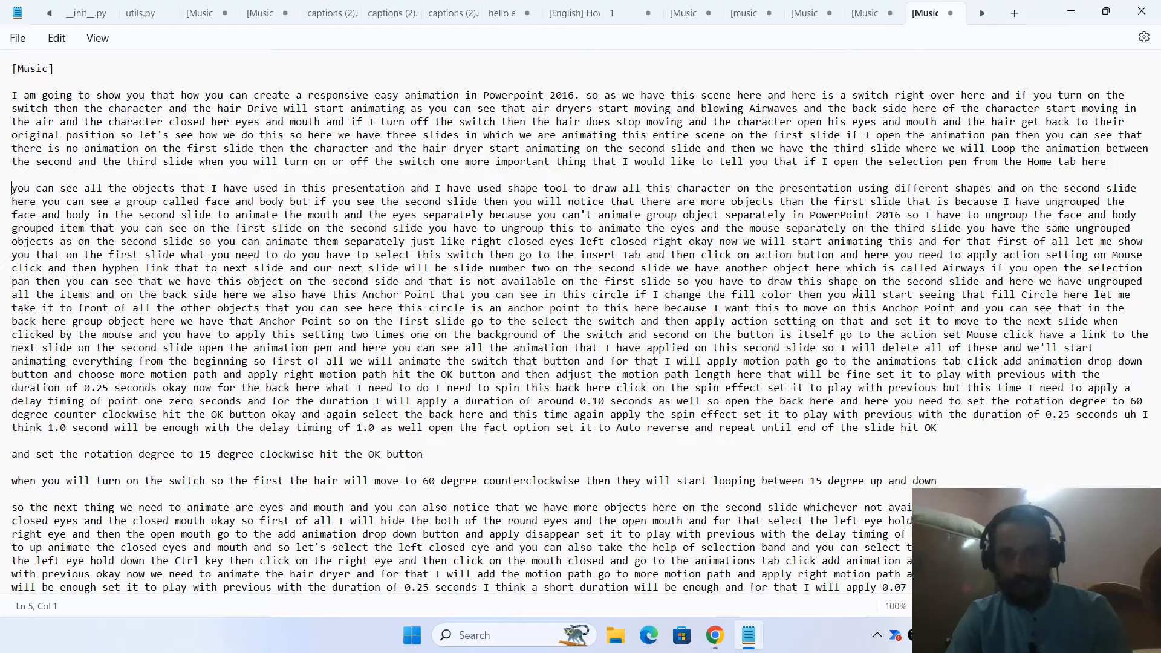
click(1097, 296)
key(Return)
key(Return)
- Merge the paragraphs starting "and set the rotation degree" and "so the next thing we need to animate" into the paragraphs preceding them
scroll(847, 302, down, 3)
click(12, 312)
key(BackSpace)
key(BackSpace)
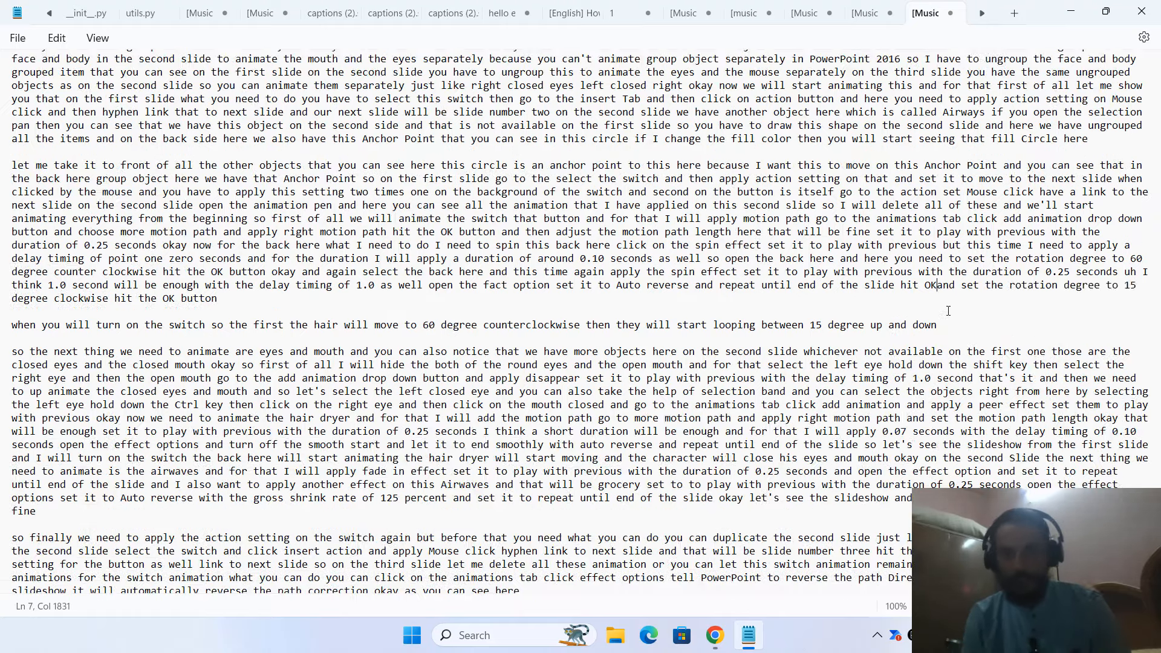
click(951, 327)
scroll(877, 351, down, 8)
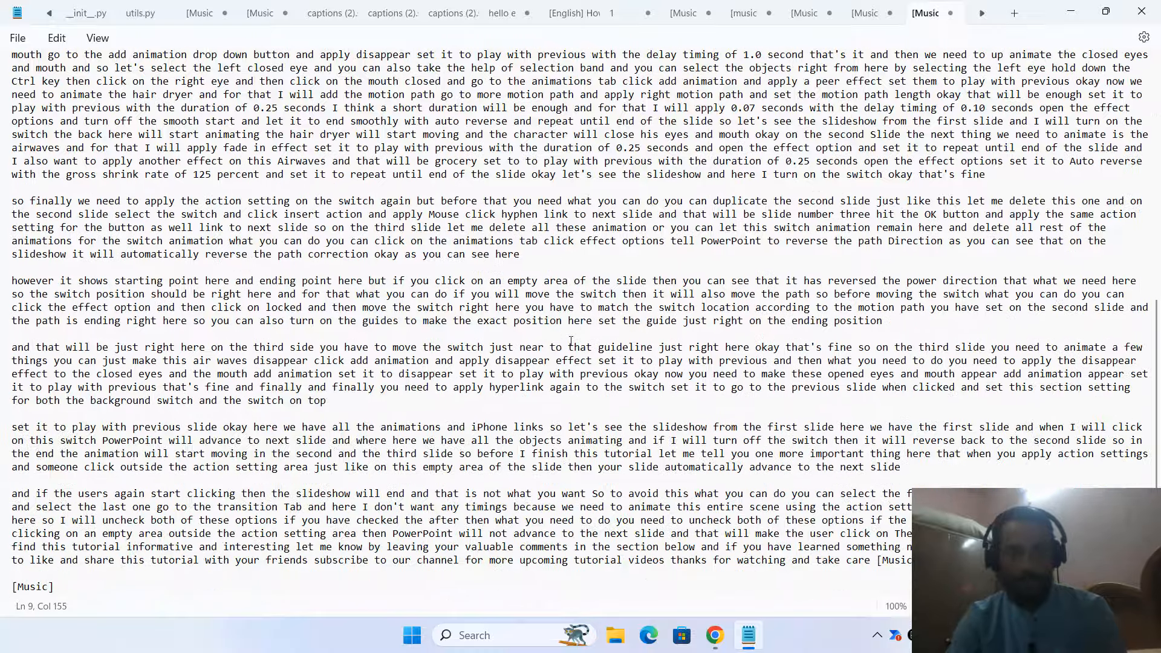
- Select the first part of the transcript, from "[Music]" through "degree clockwise hit the OK button"
drag(1155, 396, 1155, 121)
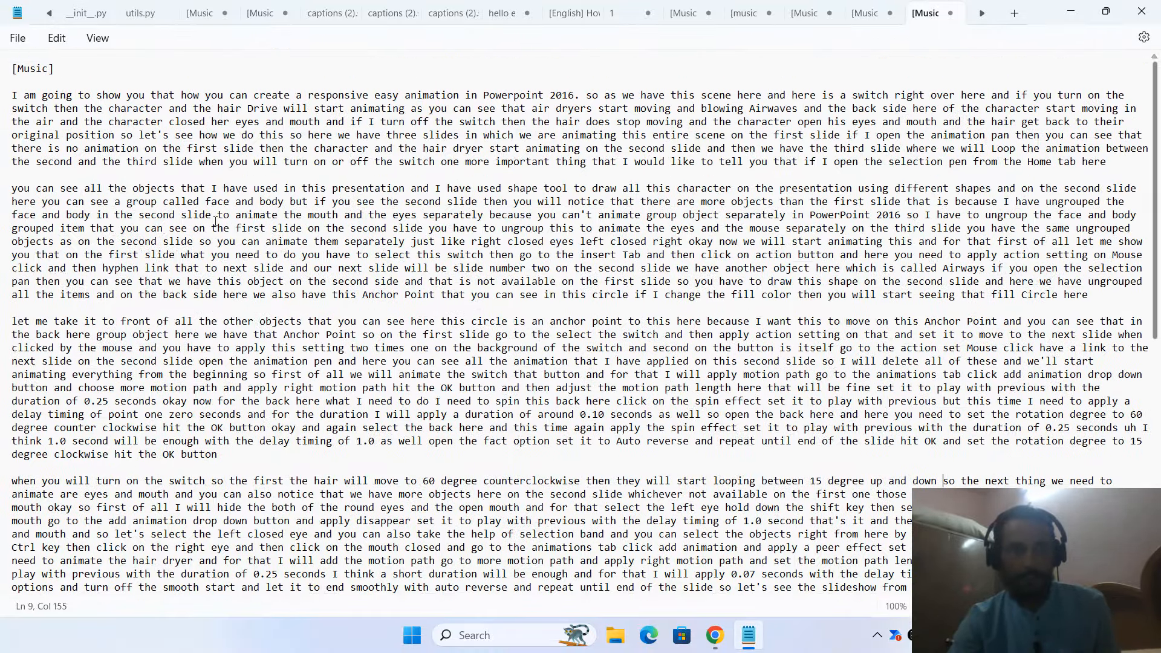
triple_click(5, 74)
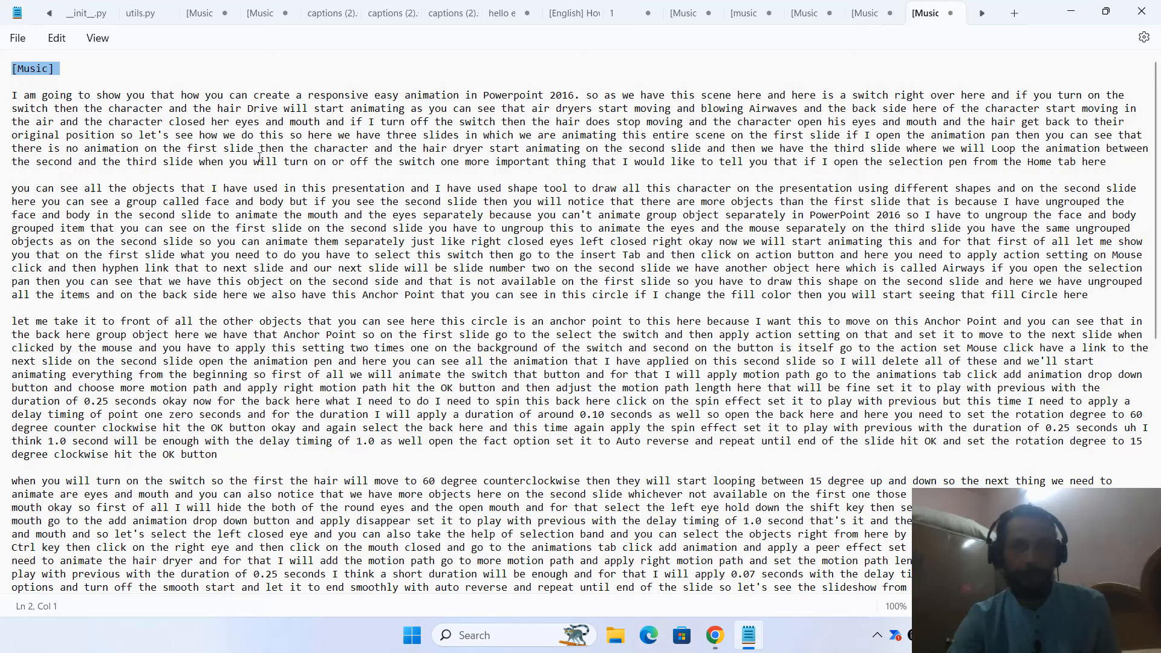
click(93, 78)
click(6, 76)
drag(6, 75, 231, 460)
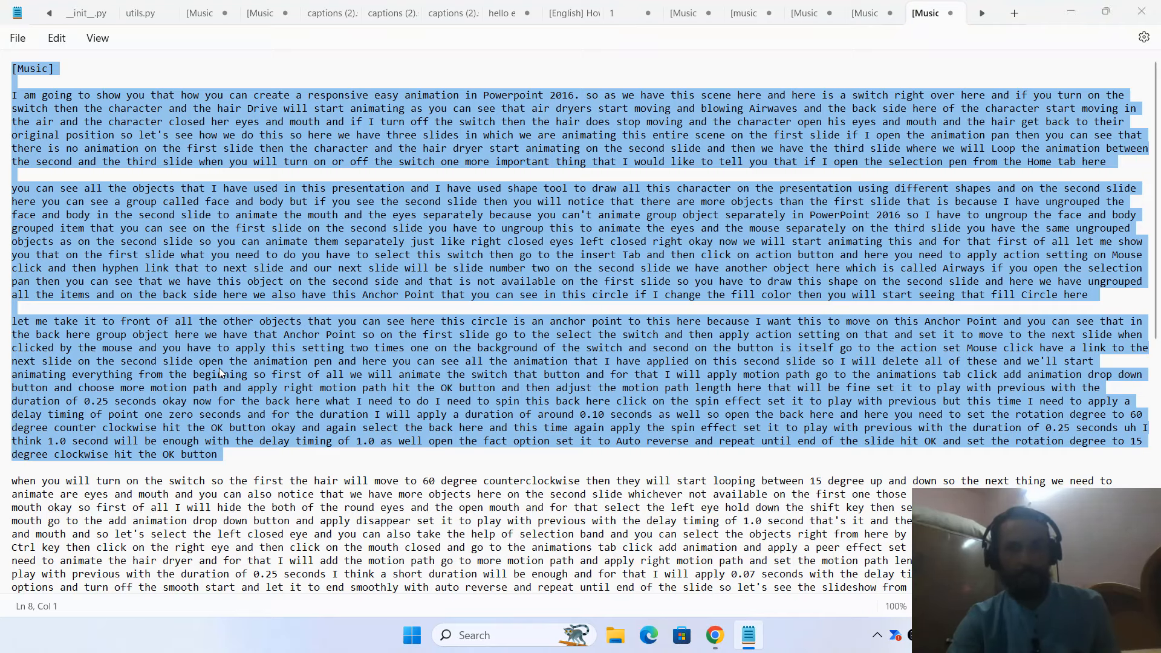
- Switch to ChatGPT in the browser and paste the copied first part of the transcript into a new message
key(alt+Tab)
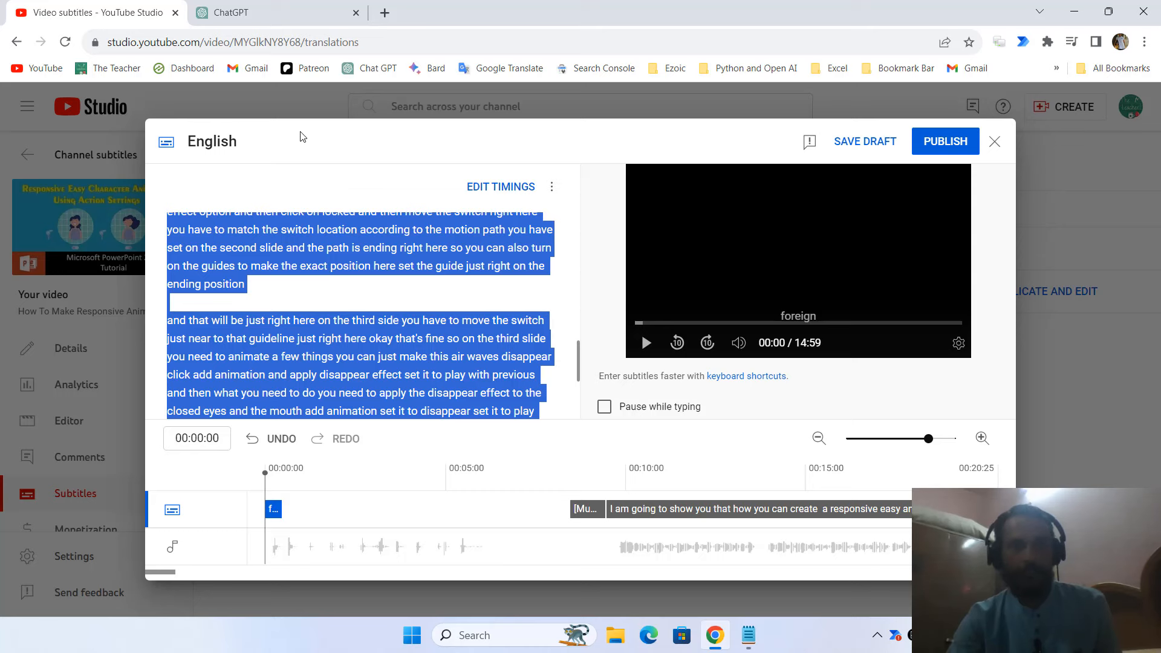
click(252, 17)
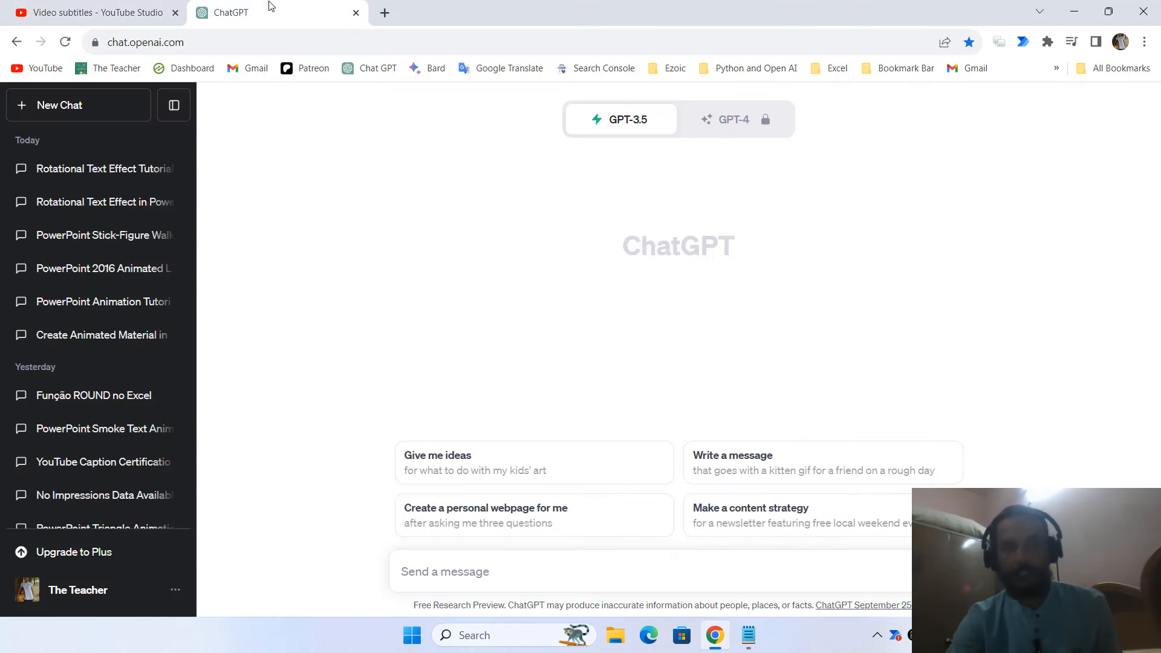
click(118, 43)
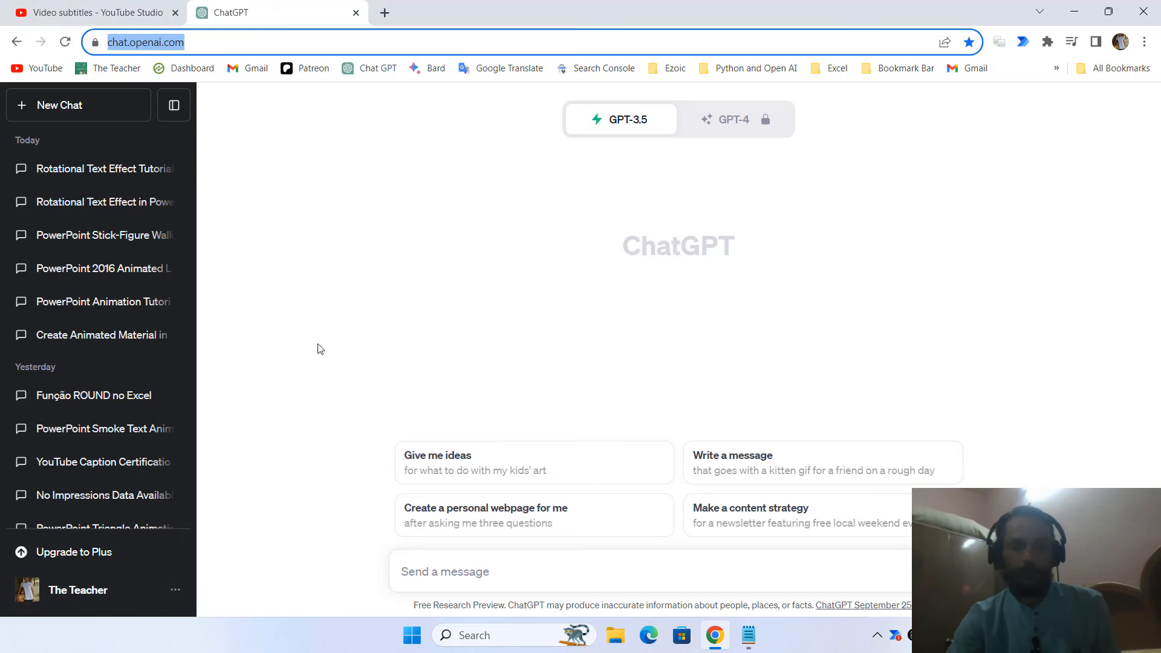
click(506, 575)
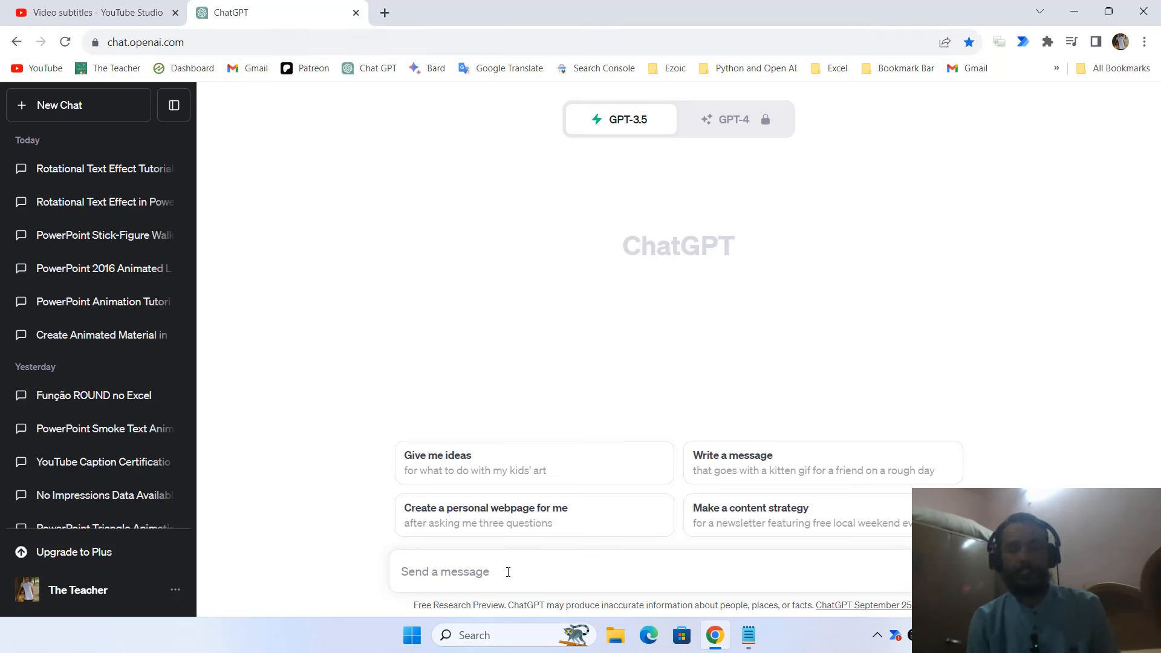
key(ctrl+v)
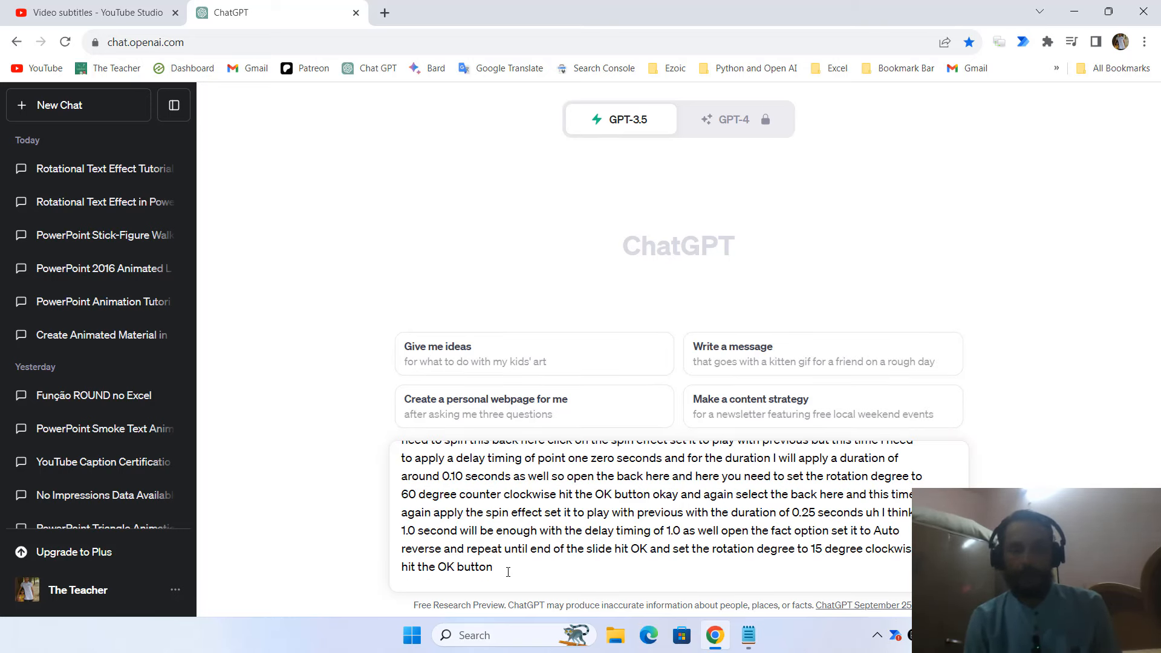
- Add the request "Can you correct the above text for spellings and grammar?" below the transcript, send it and read through the reply
key(shift+Return)
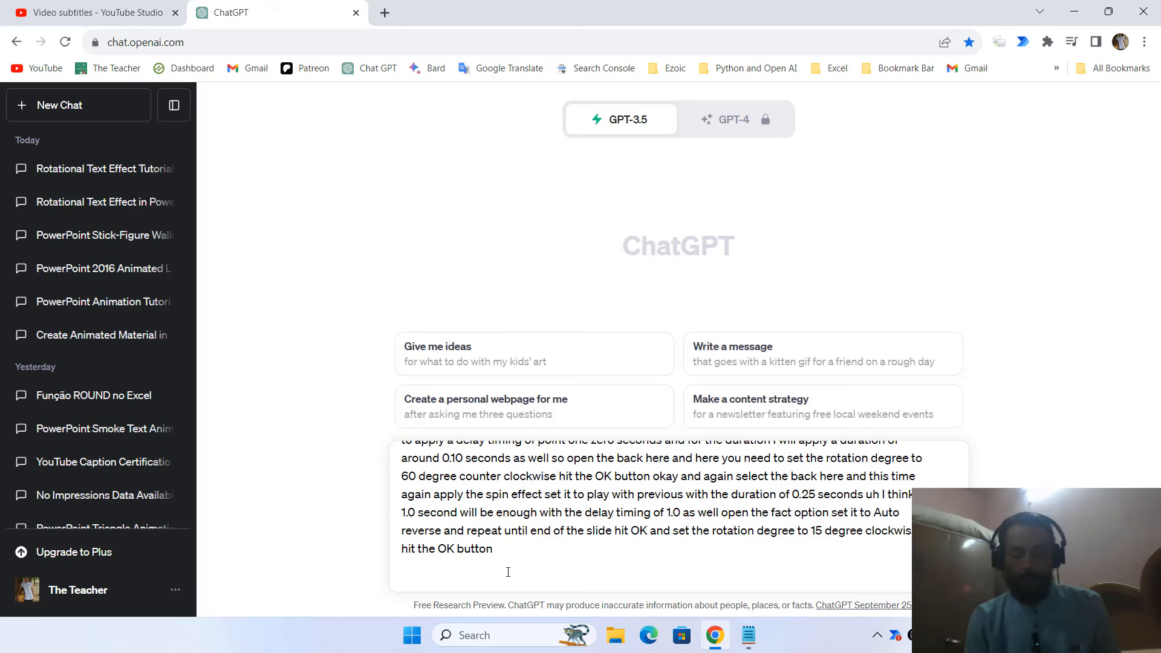
text(Can you co)
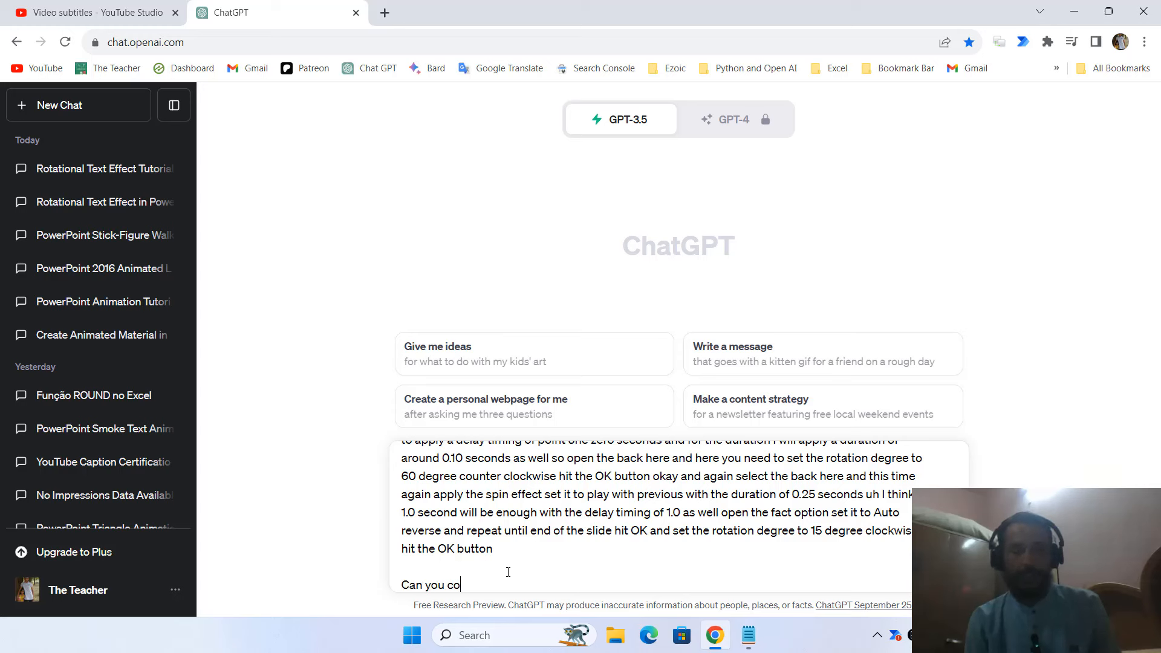
text(rrect the)
key(BackSpace)
key(BackSpace)
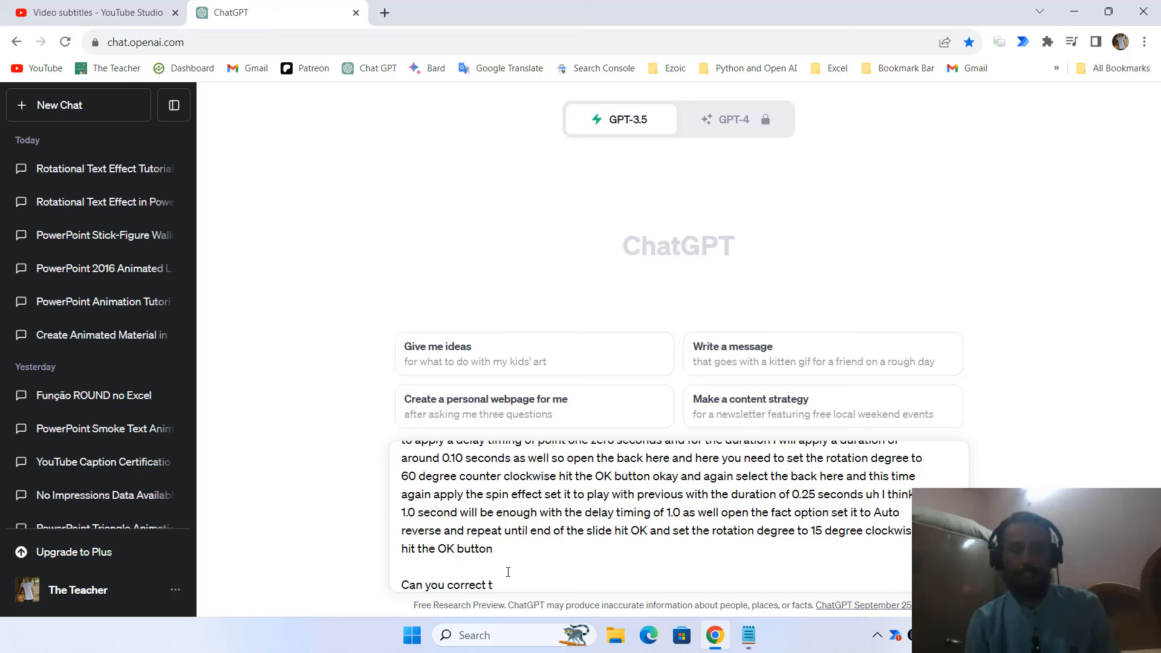
text(he above t)
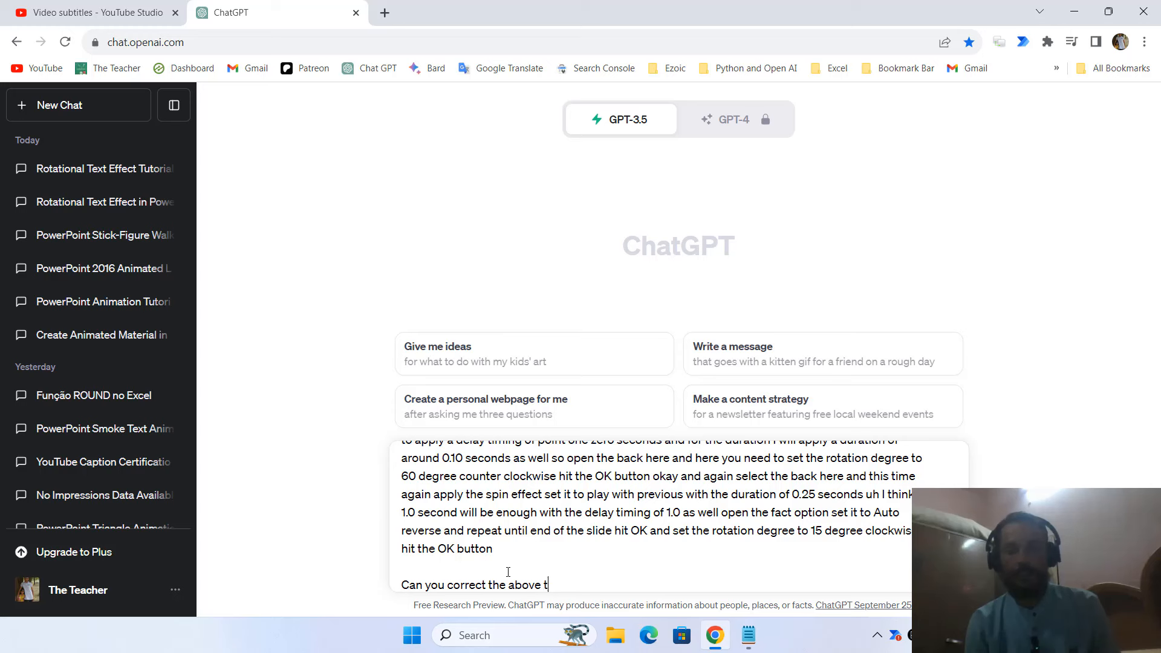
text(ext?)
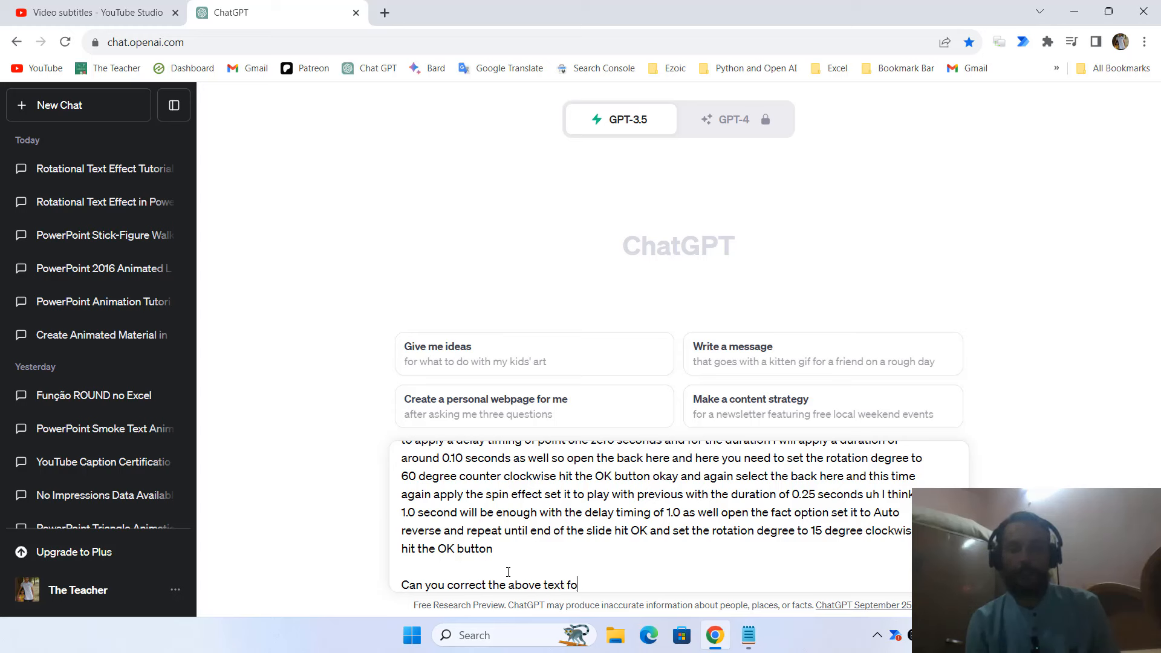
text( for spellings and grammar?)
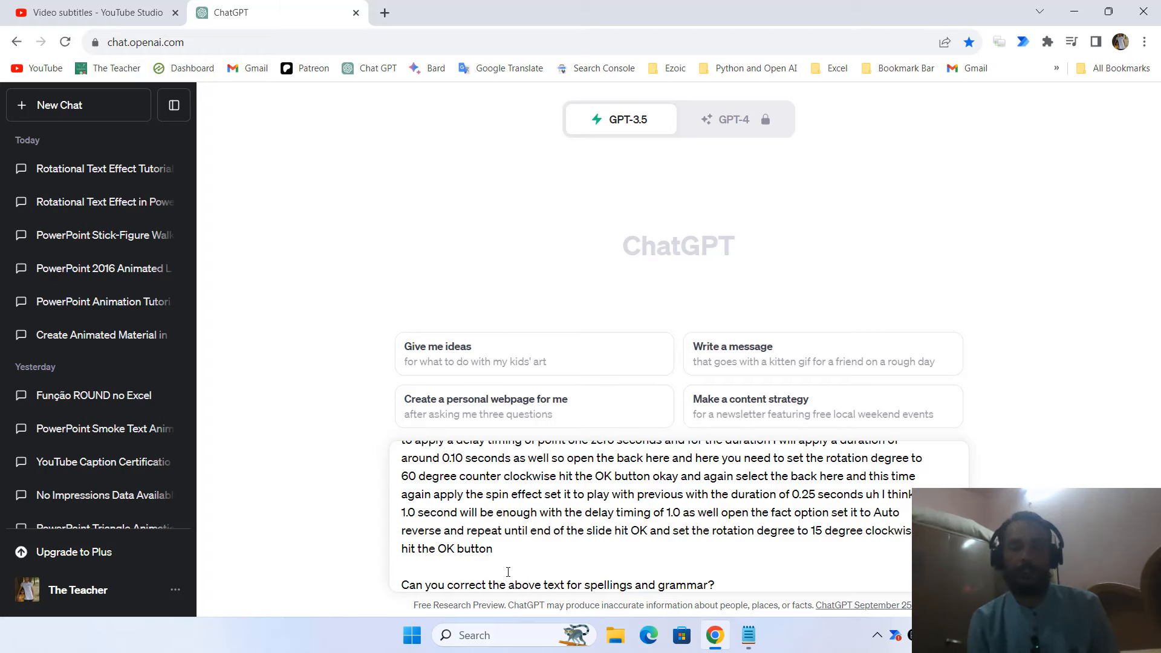
key(Return)
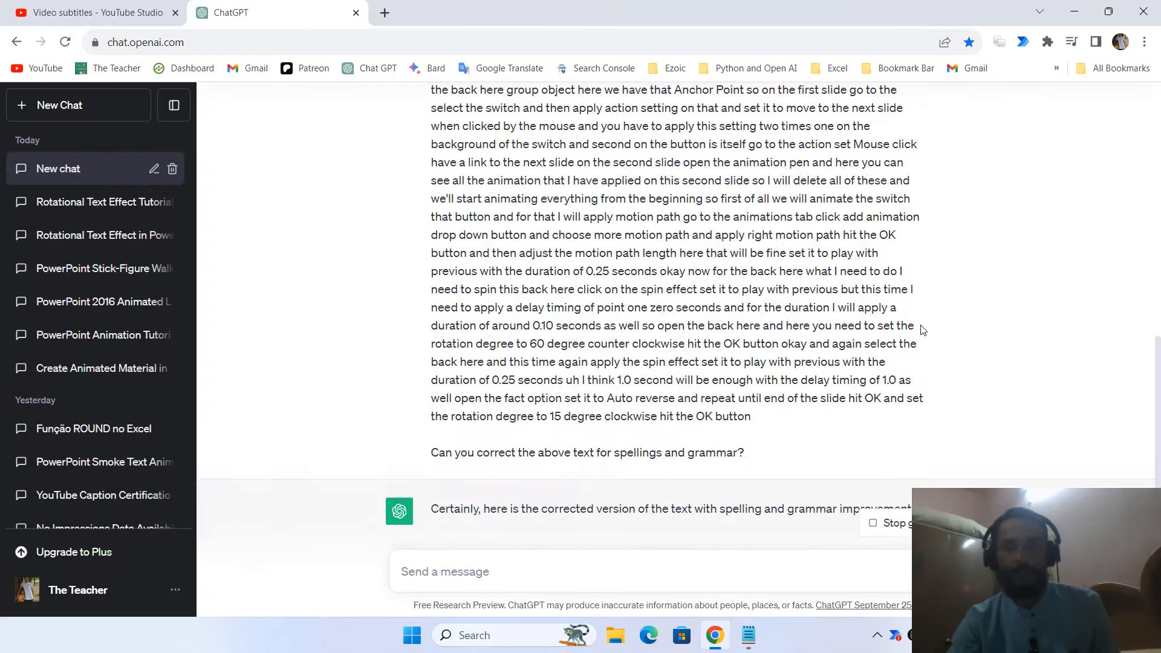
scroll(623, 262, down, 2)
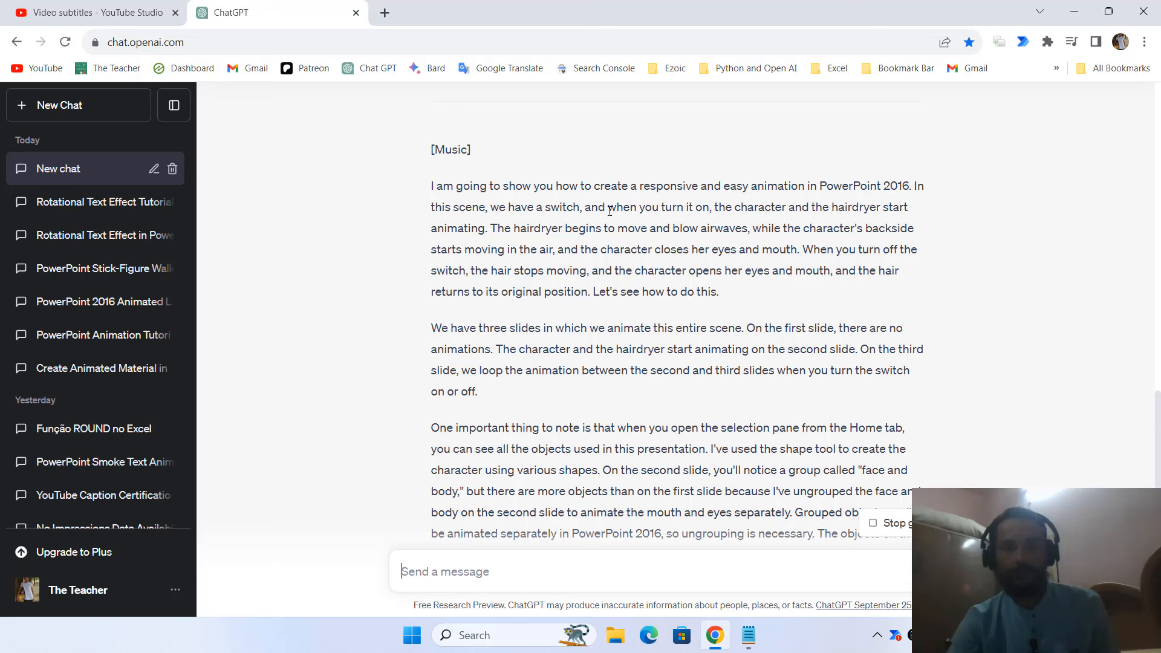
scroll(768, 224, down, 8)
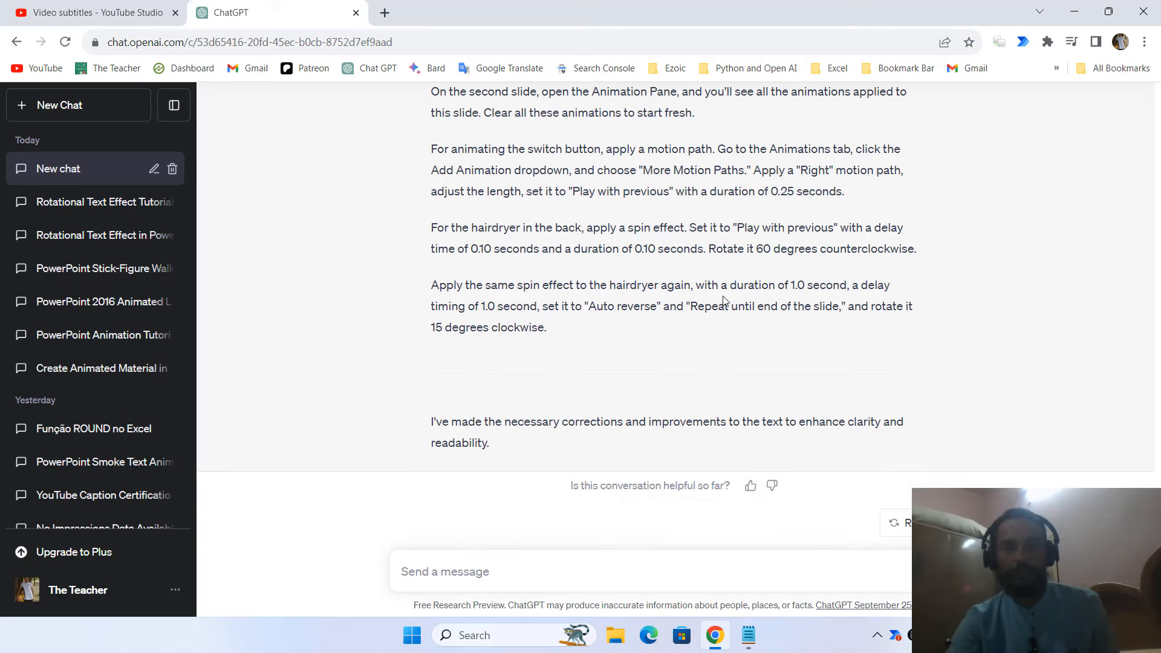
- Switch to Notepad and copy the transcript from "when you will turn on the switch" through "set the guide just right on the ending position"
key(super+Tab)
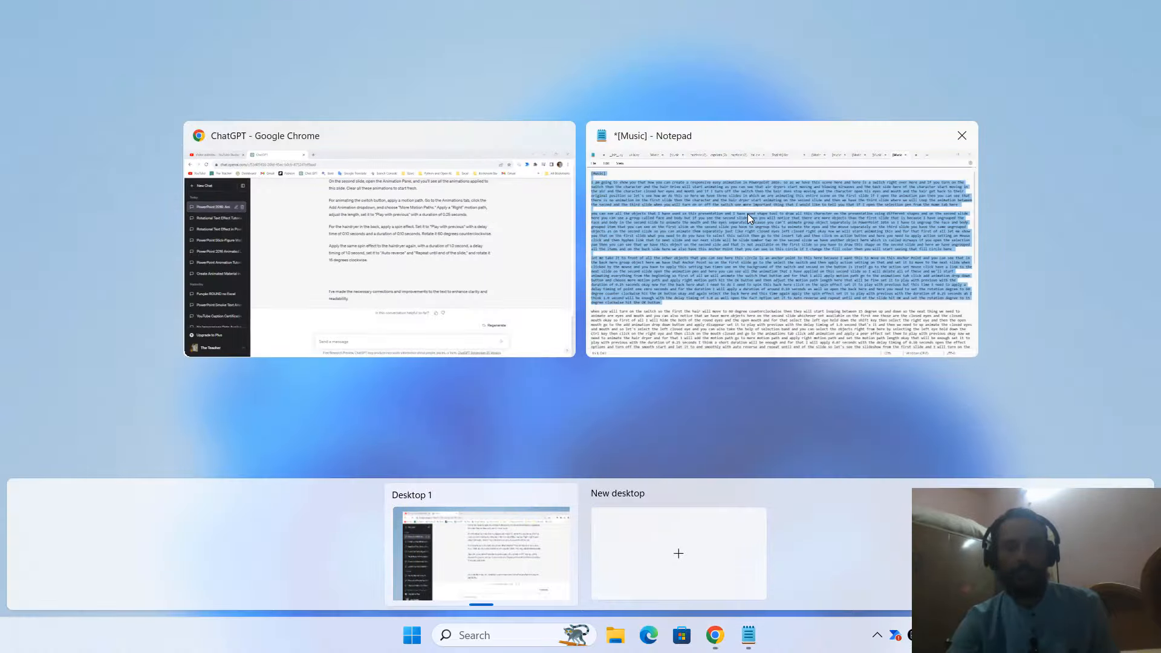
click(747, 213)
scroll(733, 250, down, 5)
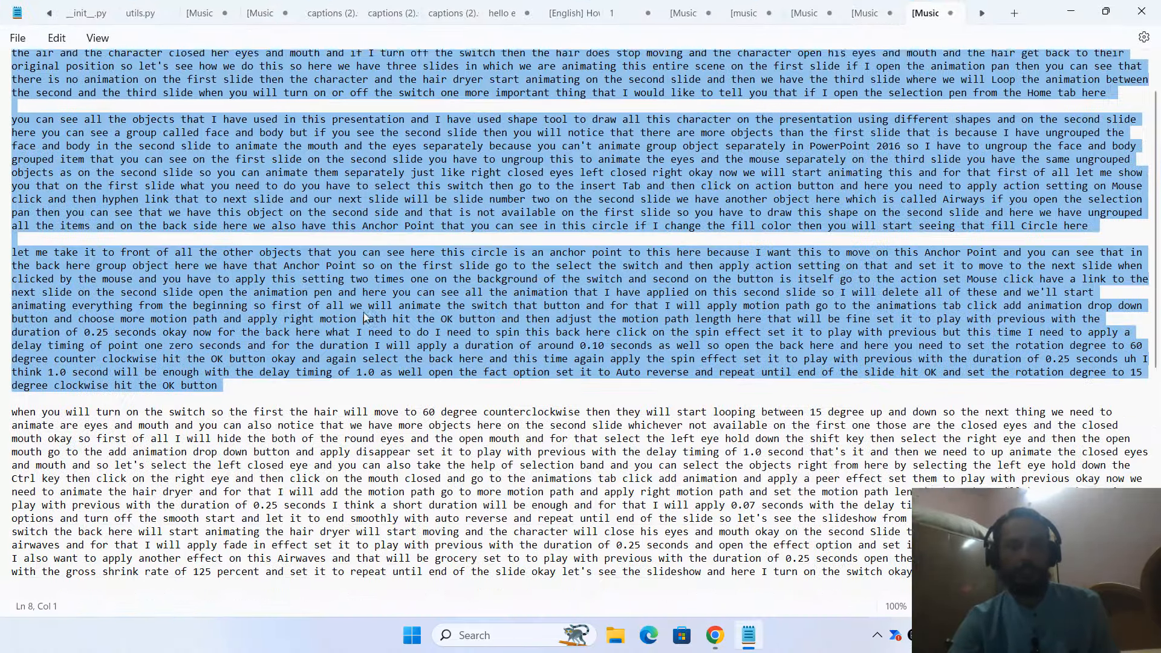
scroll(153, 309, down, 5)
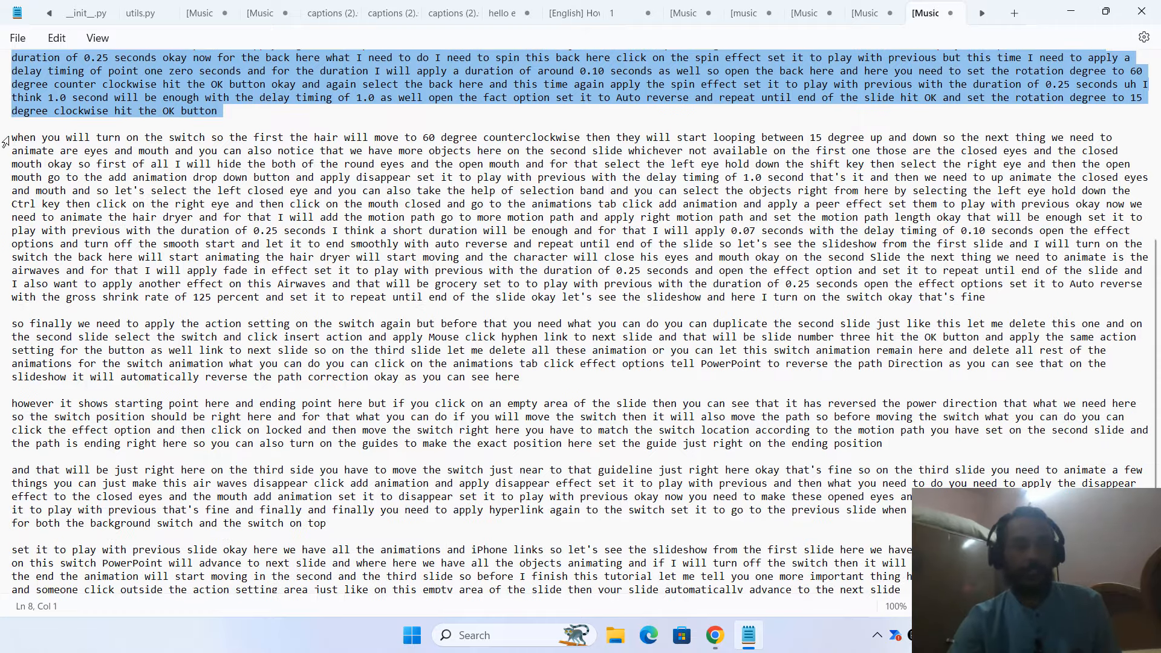
drag(5, 139, 891, 448)
key(ctrl+c)
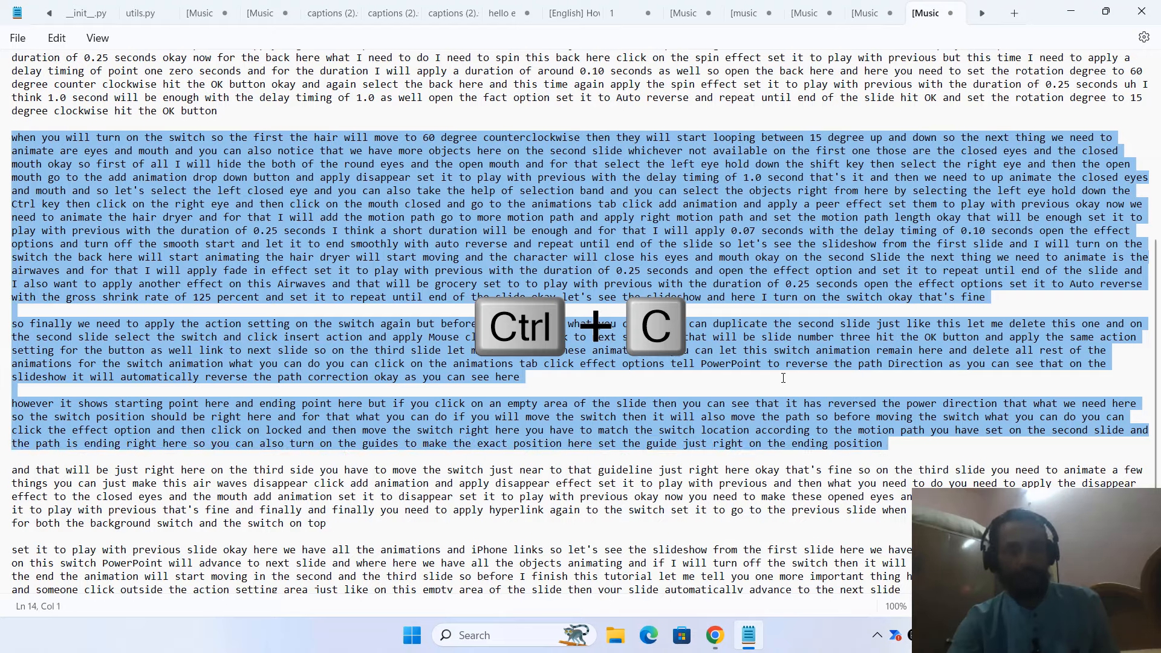
- Paste the copied second part into the same ChatGPT conversation and send it with the request "Correct the above text."
key(alt+Tab)
key(super+Tab)
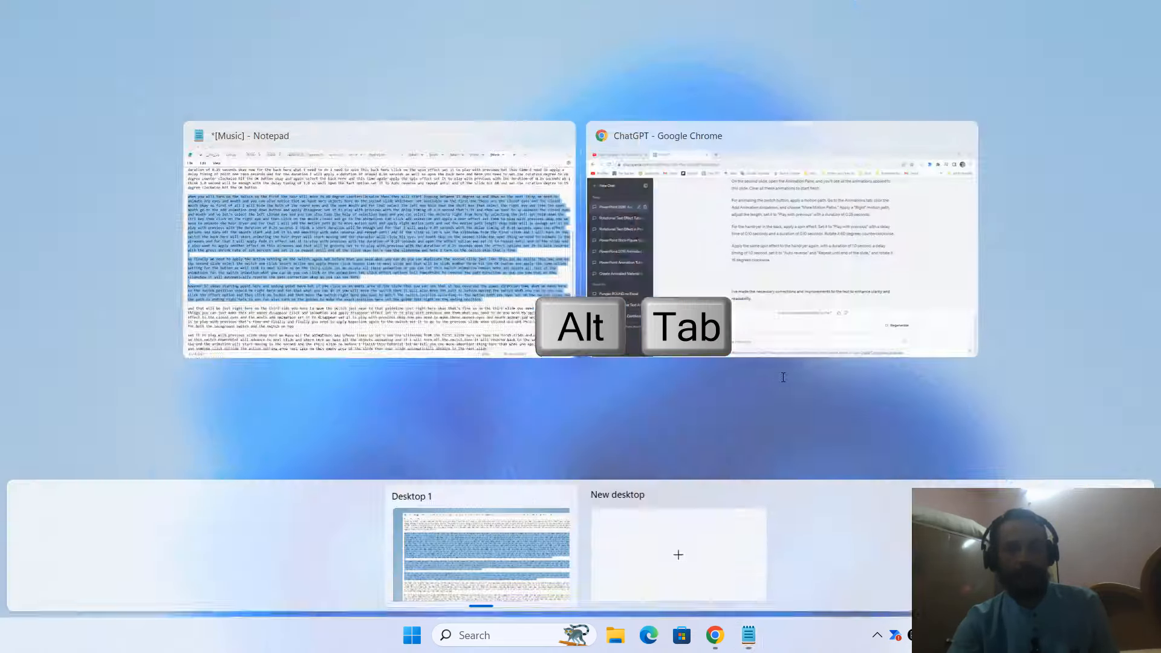
key(super+Tab)
key(alt+Tab)
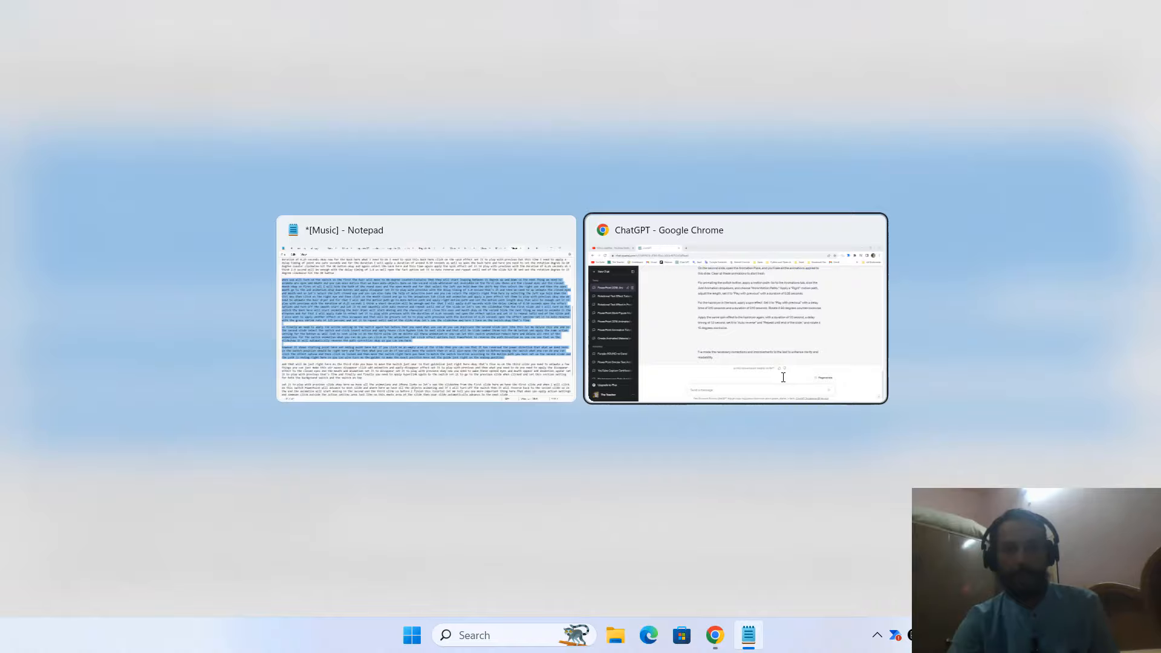
key(ctrl+v)
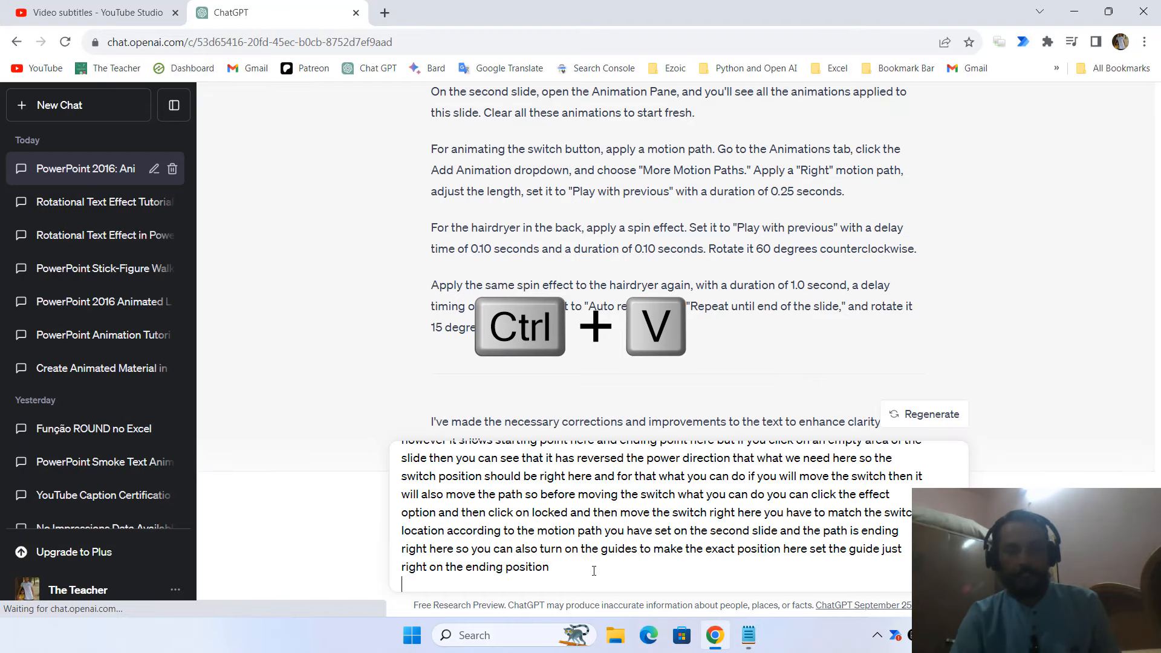
text(Corr)
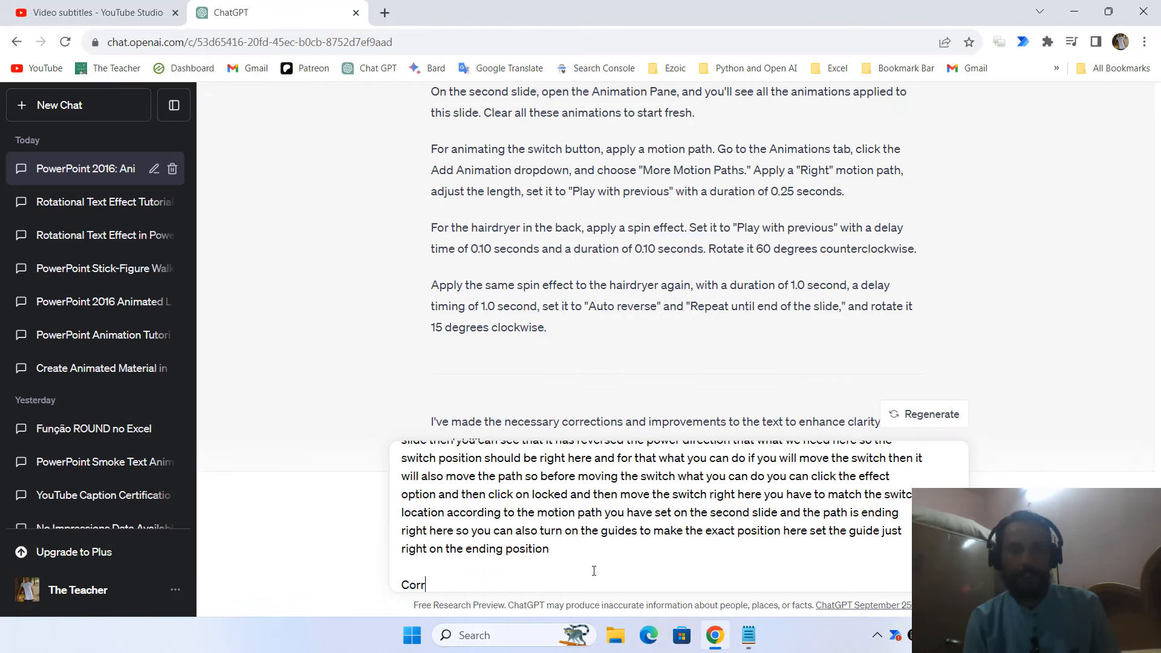
text(ect the above text.)
key(Return)
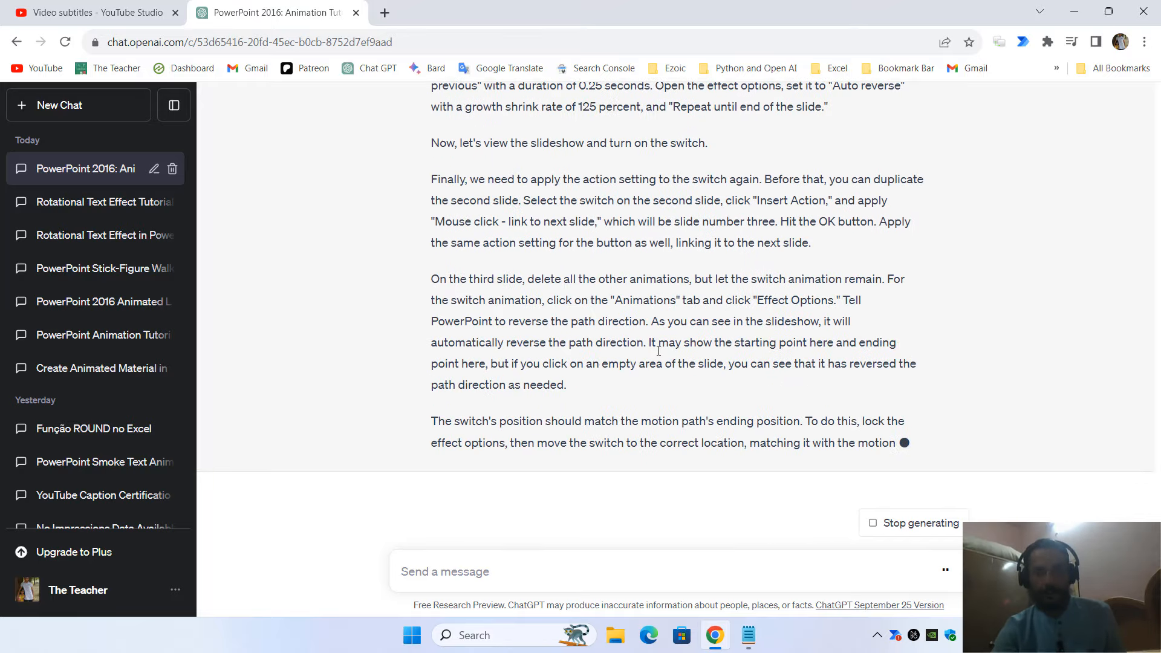
- Switch to Notepad and select the remaining transcript from "and that will be just right here" through the final "[Music]" for copying
key(alt+Tab)
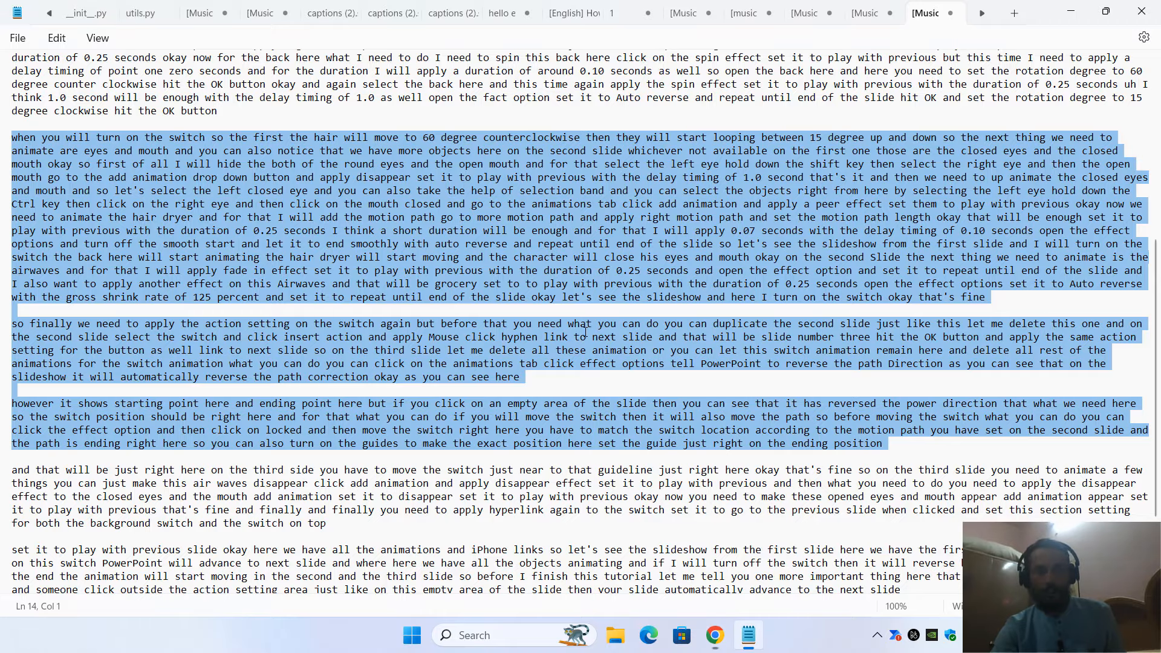
scroll(384, 491, down, 5)
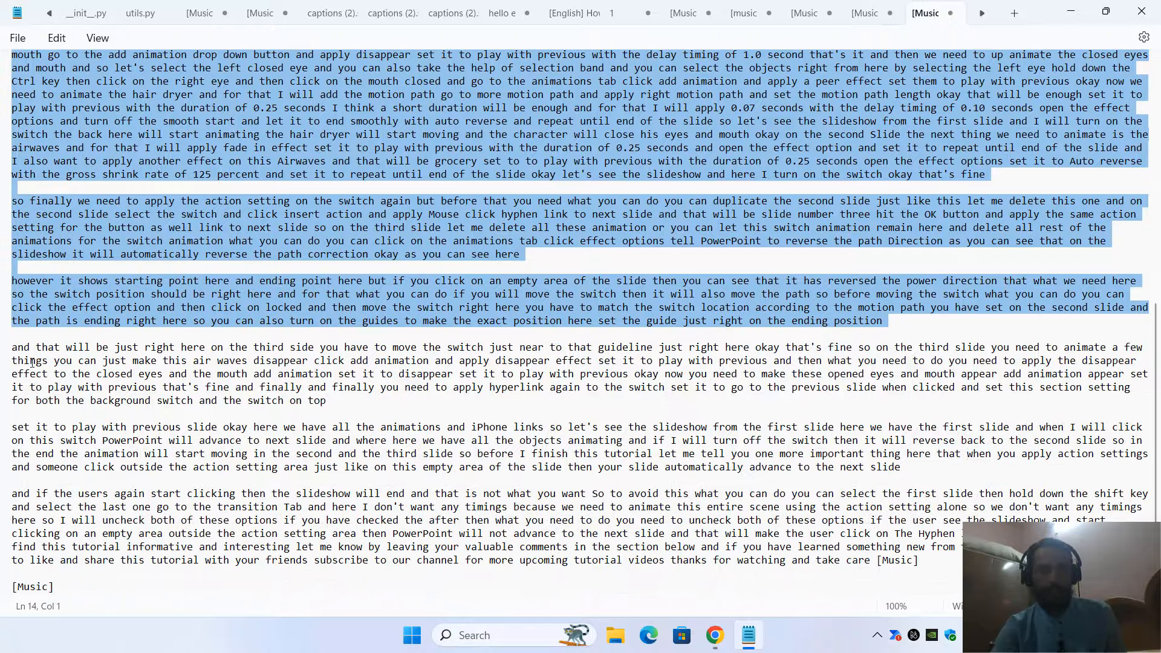
drag(14, 348, 286, 593)
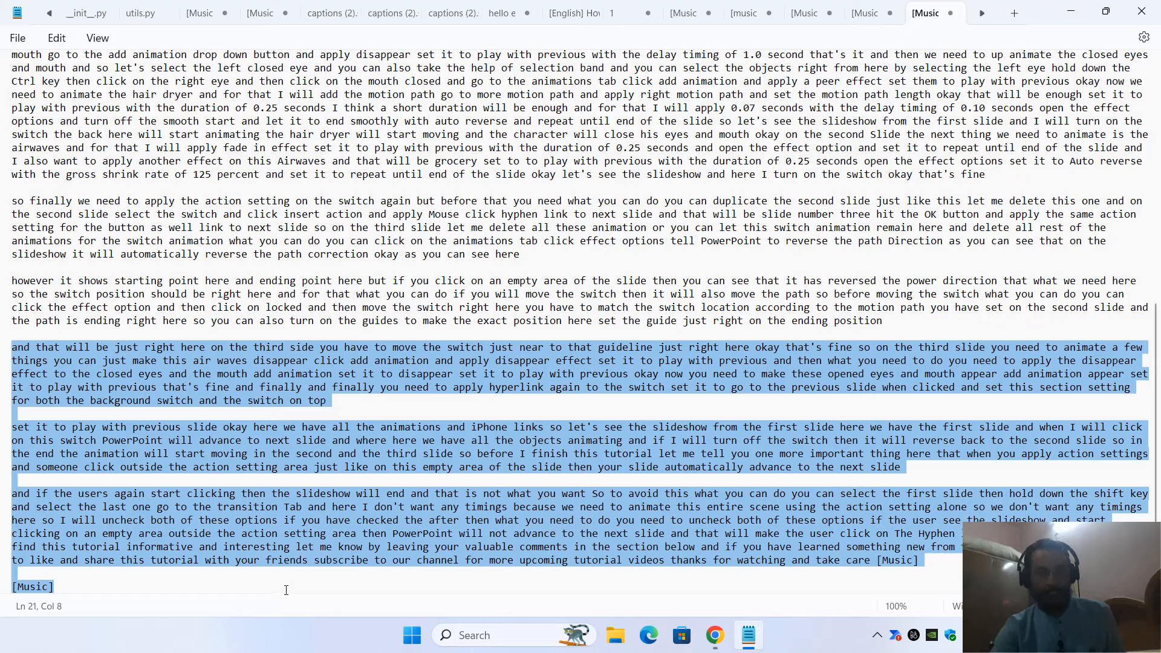
- Paste the last transcript part into the ChatGPT conversation and send it with the request "Correct the above text please."
key(alt+Tab)
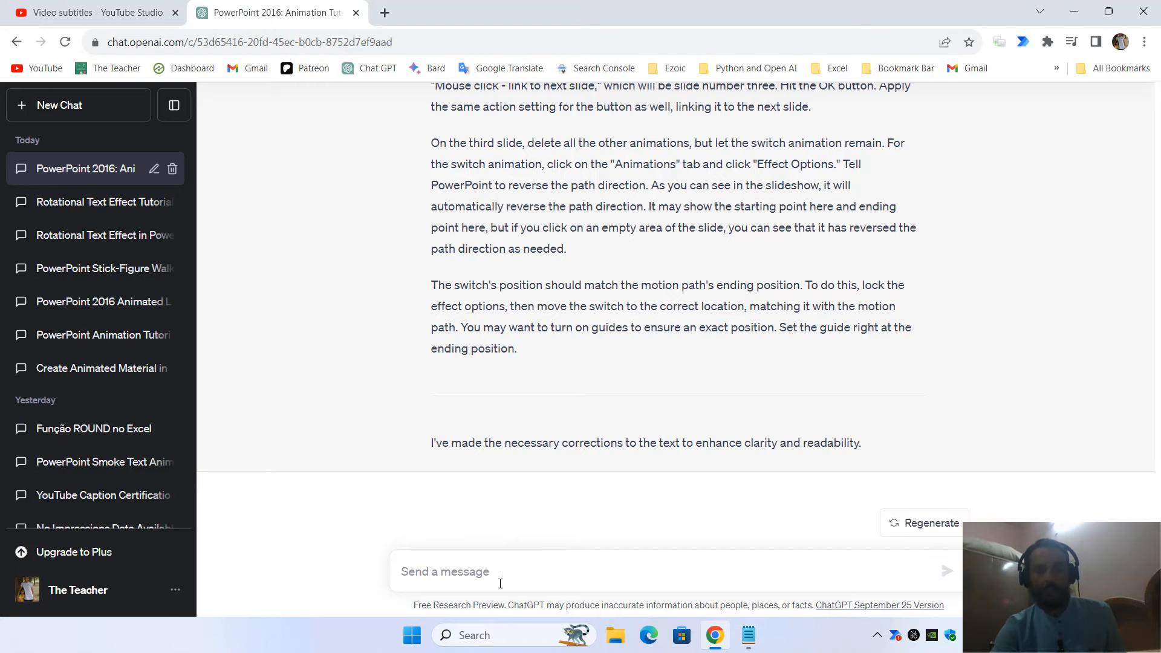
key(ctrl+v)
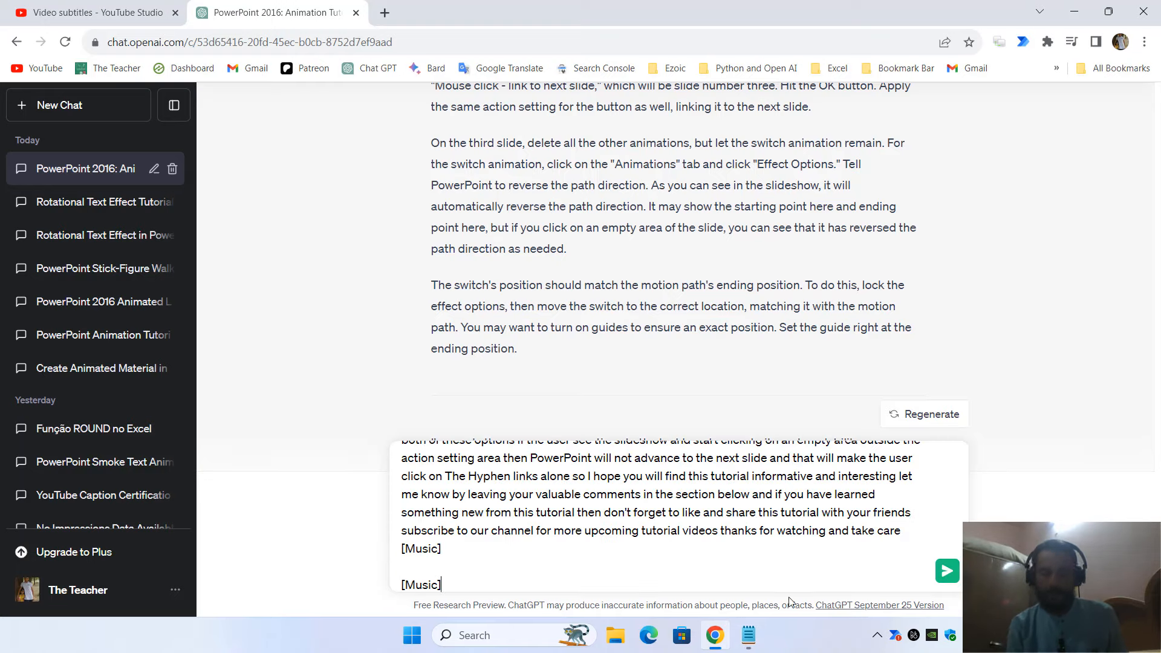
key(shift+Return)
key(shift+Return)
text(Correct the abo)
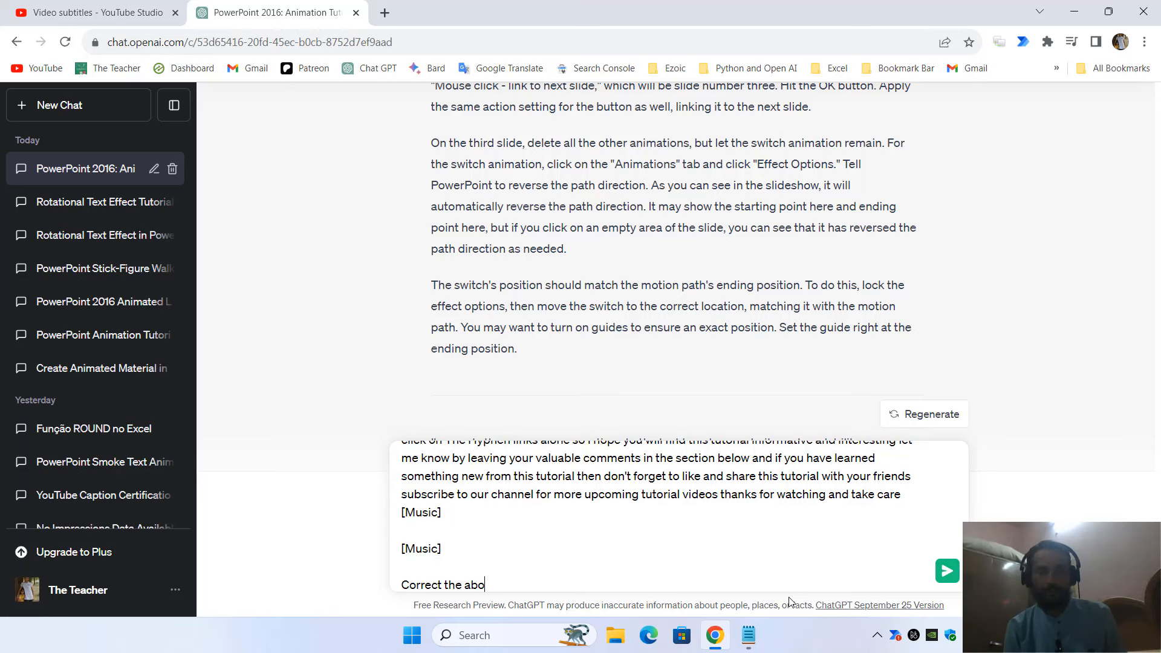
text(ve text please.)
key(Return)
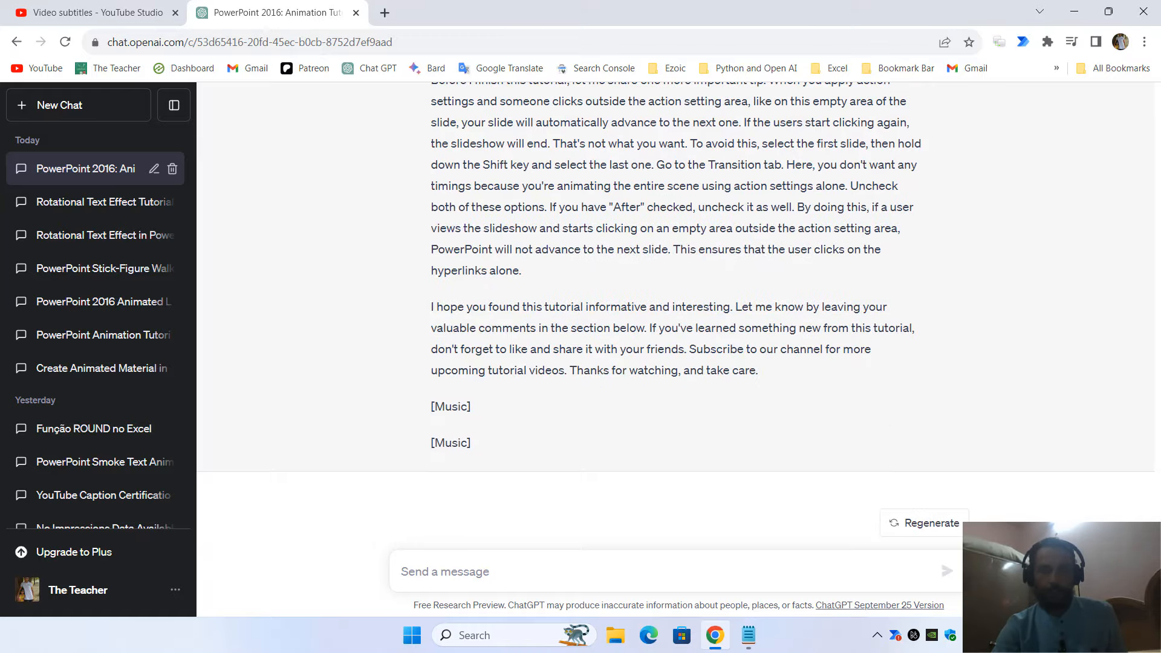
- Go back to ChatGPT's first corrected reply in the conversation and copy the whole reply
drag(1160, 580, 1160, 195)
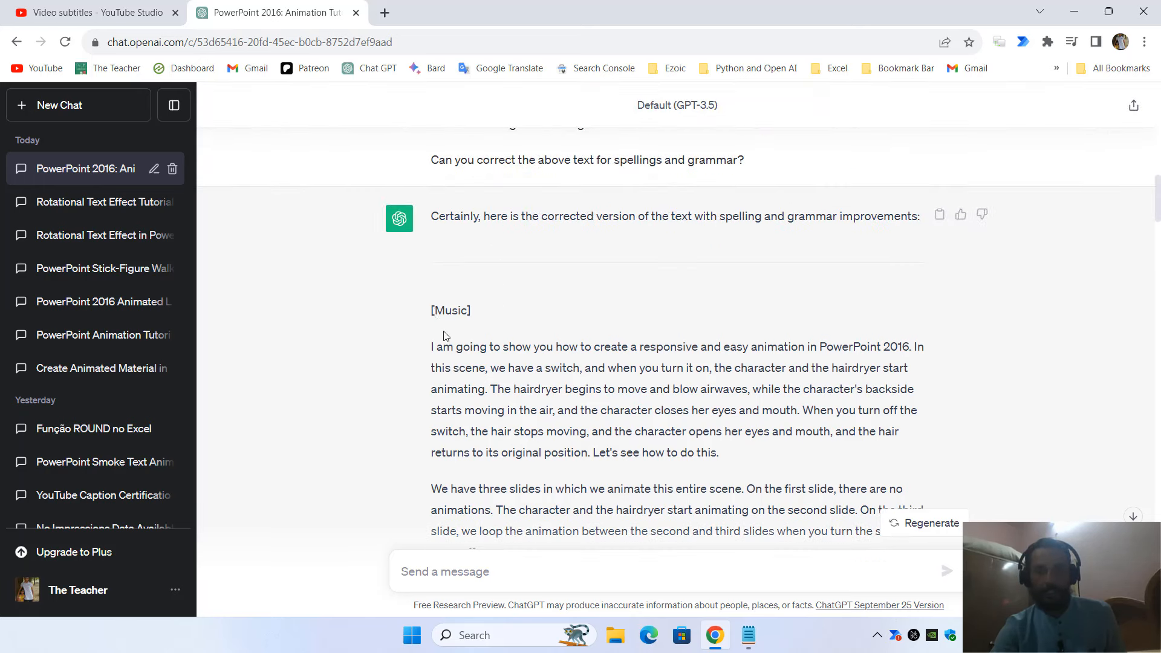
drag(443, 334, 590, 488)
right_click(552, 372)
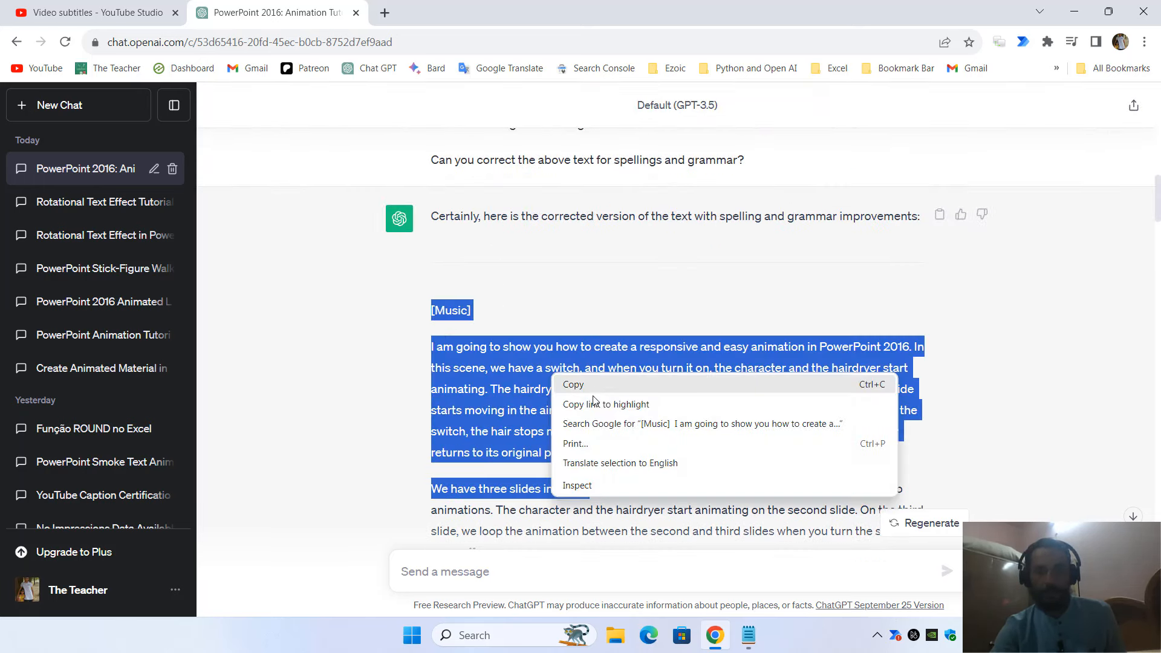
click(813, 261)
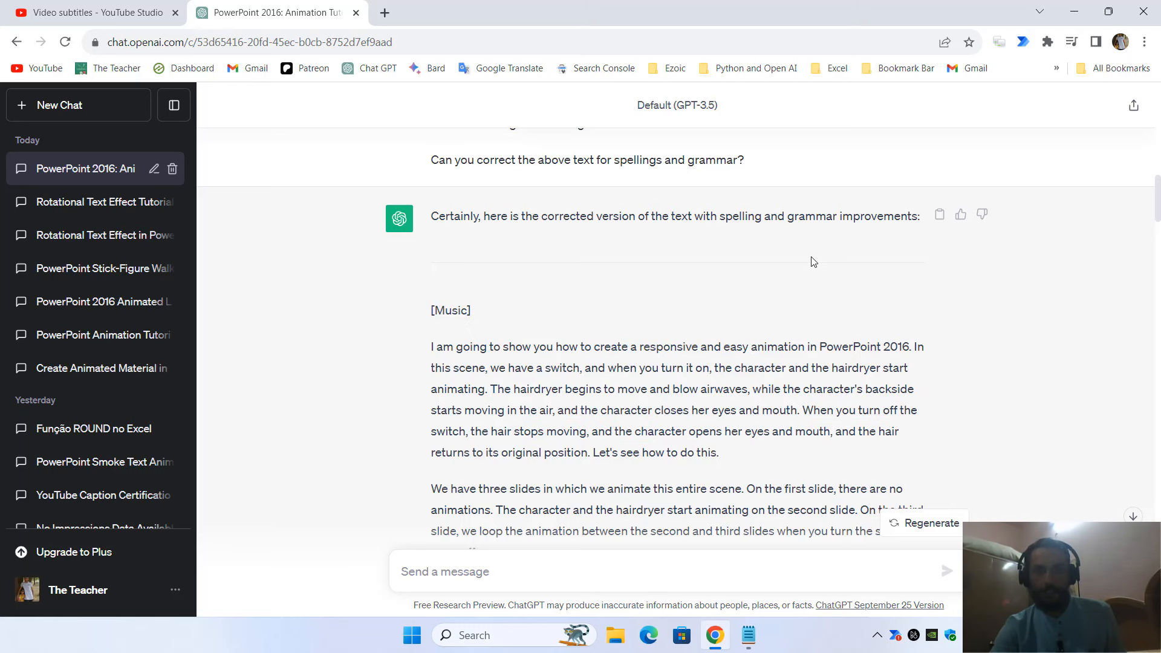
click(939, 217)
- Switch to YouTube Studio and close the English subtitle editor without saving a draft or publishing
click(80, 9)
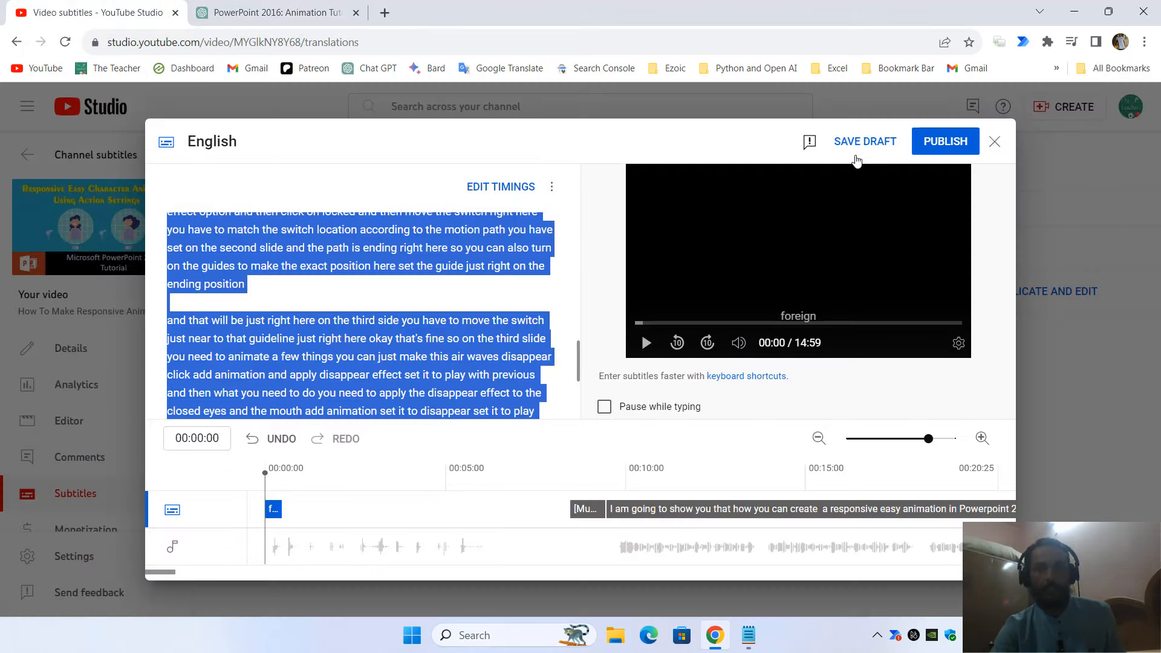
click(992, 140)
click(433, 391)
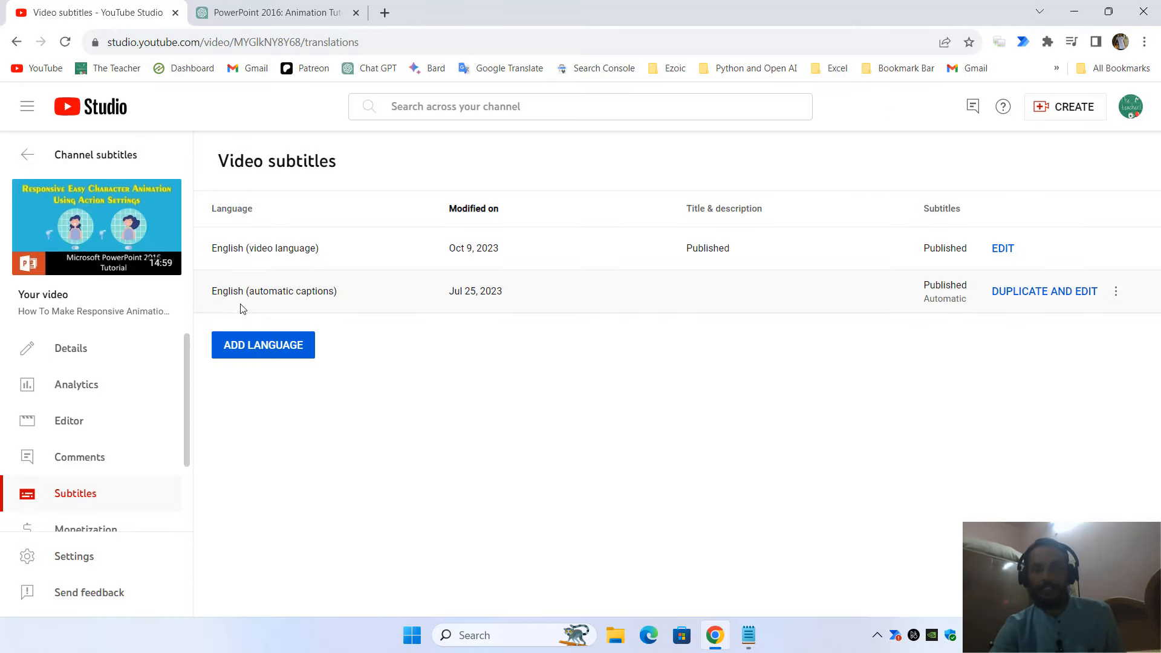
- Duplicate the automatic English captions over the existing English track and replace all the caption text with the copied ChatGPT reply
click(1031, 291)
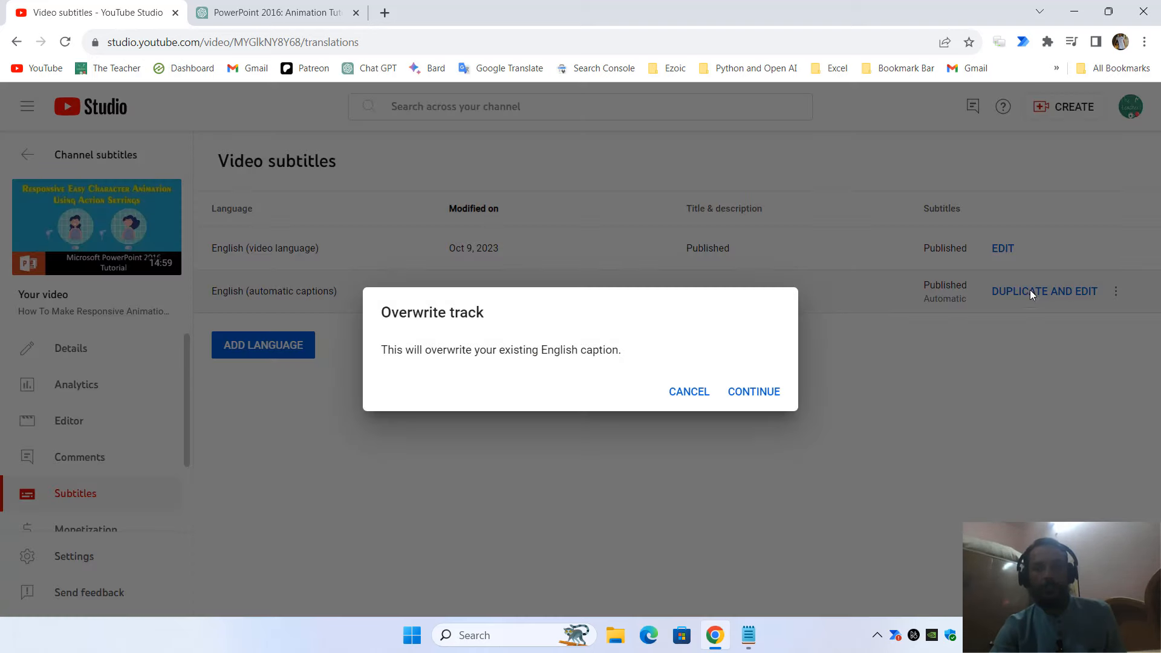
click(755, 393)
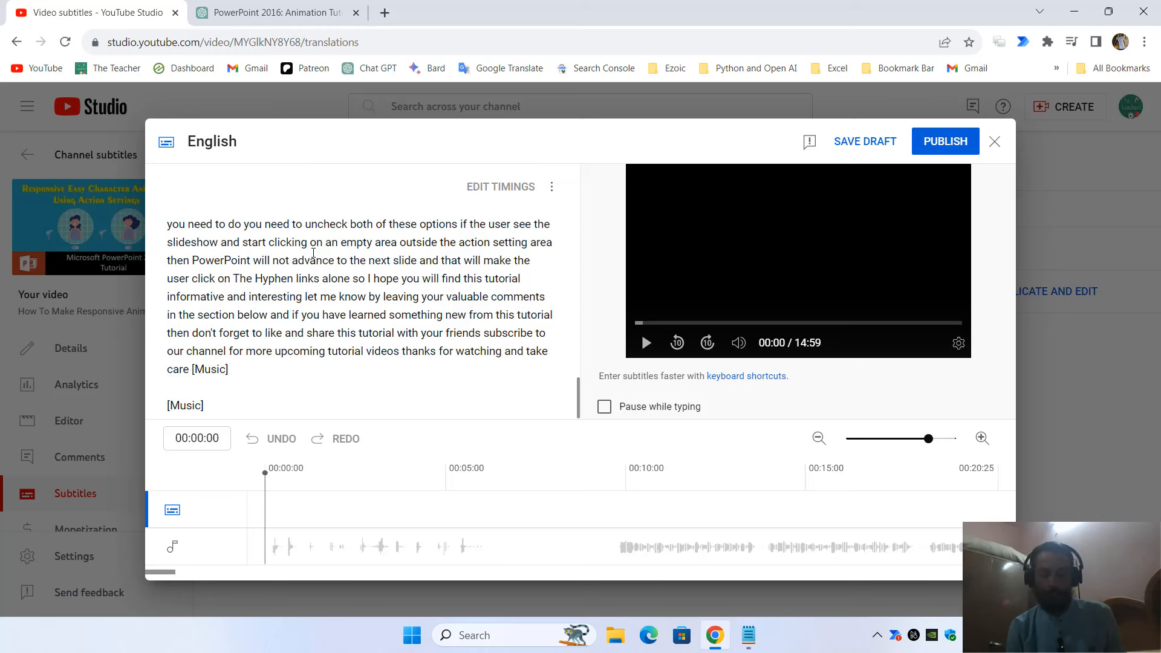
key(ctrl+a)
key(Delete)
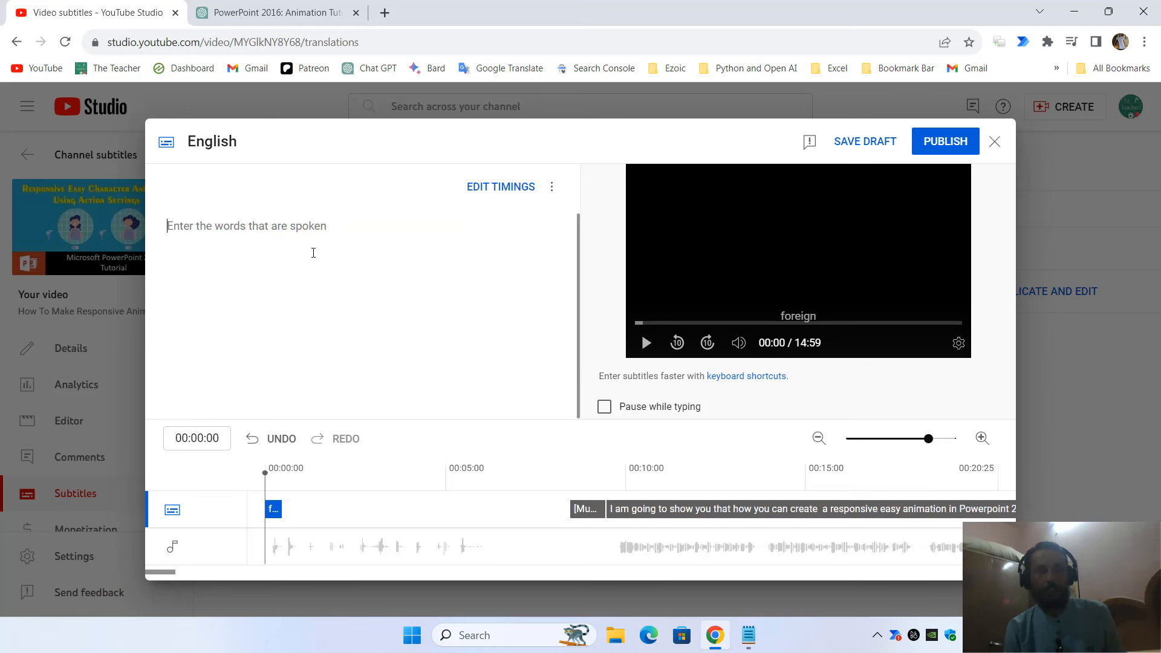
key(ctrl+v)
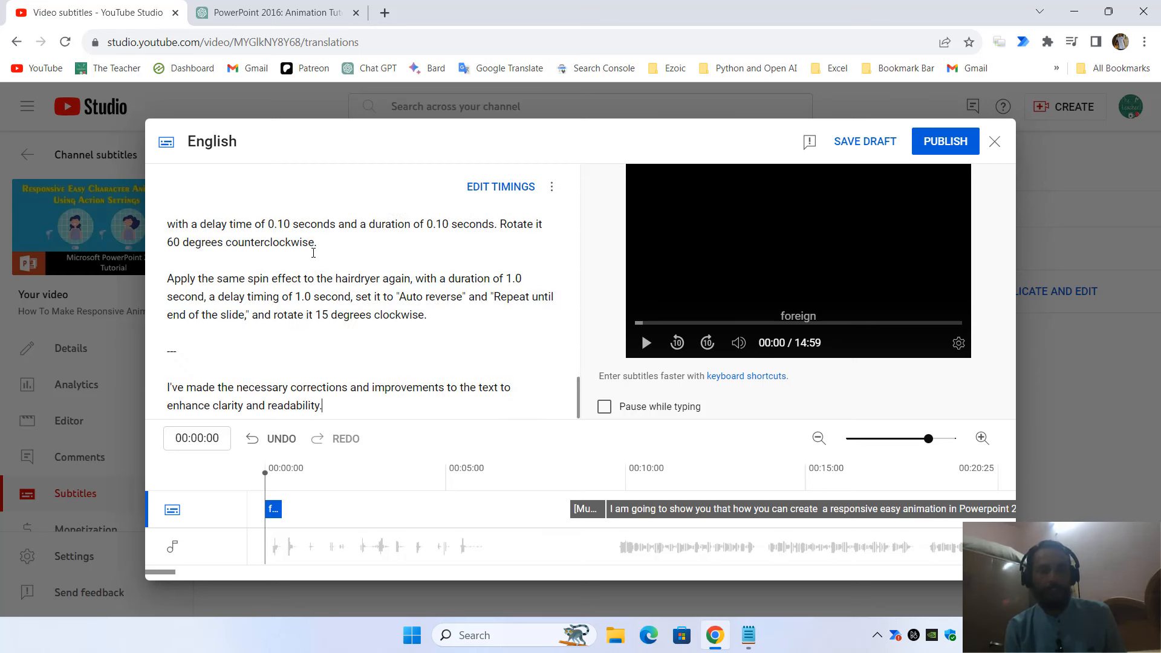
- Delete ChatGPT's introductory sentence and the "---" separator above the first "[Music]" in the caption text
key(ctrl+Home)
key(shift+Down)
key(shift+Down)
key(shift+Down)
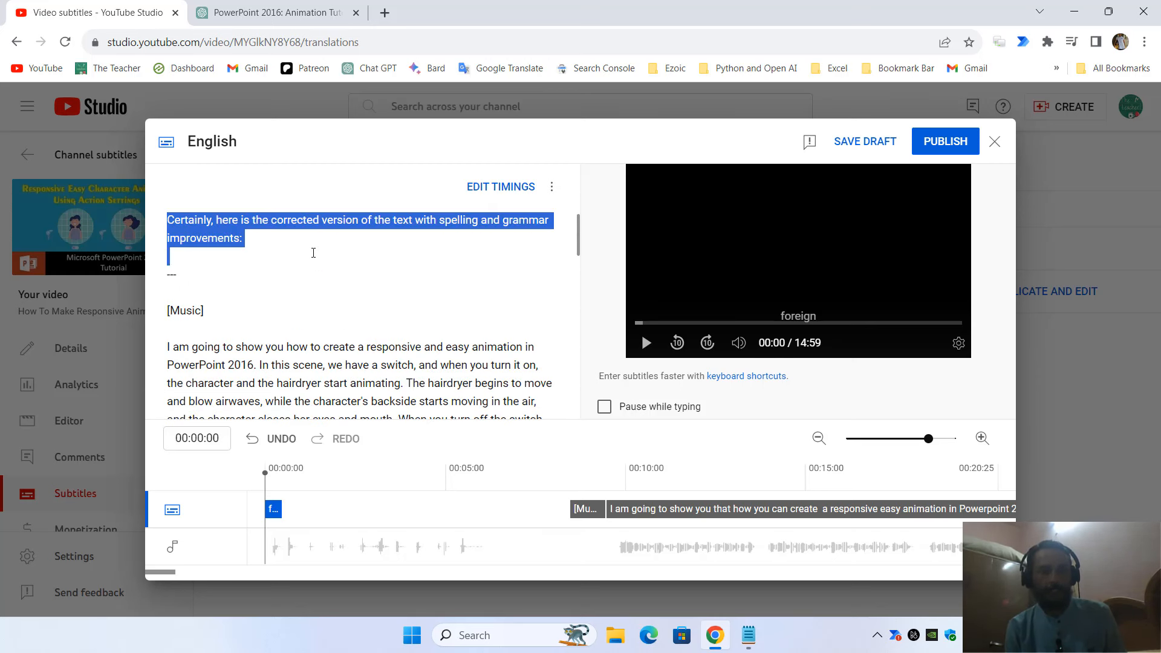
key(shift+Down)
key(shift+Down)
key(Delete)
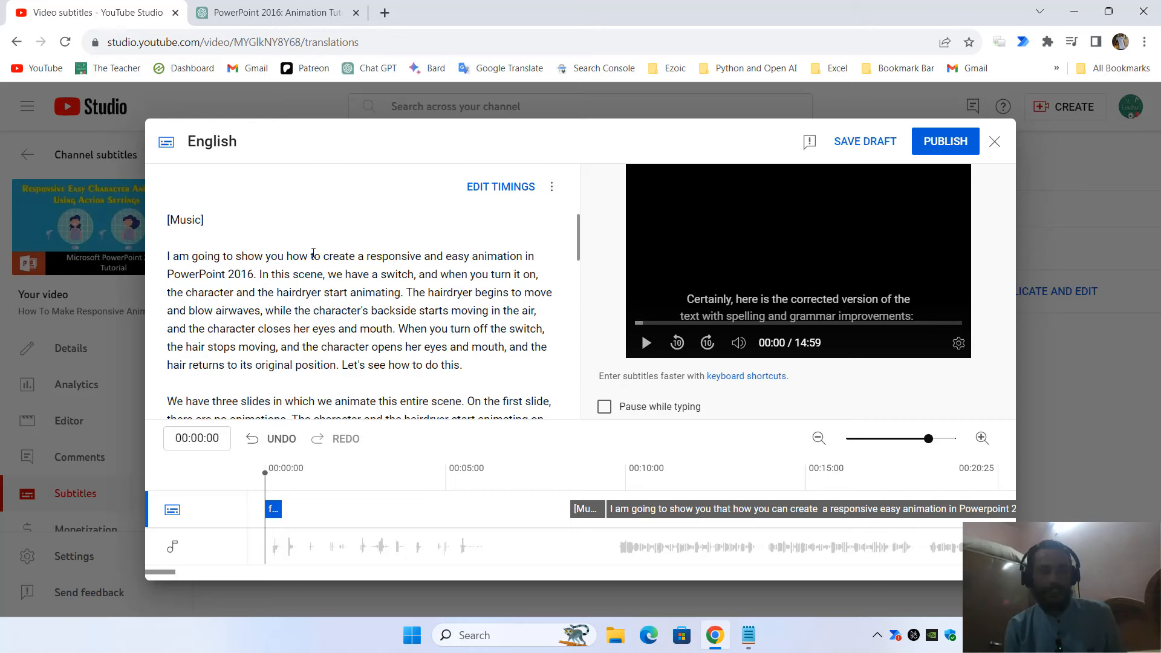
key(ctrl+Tab)
key(ctrl+Tab)
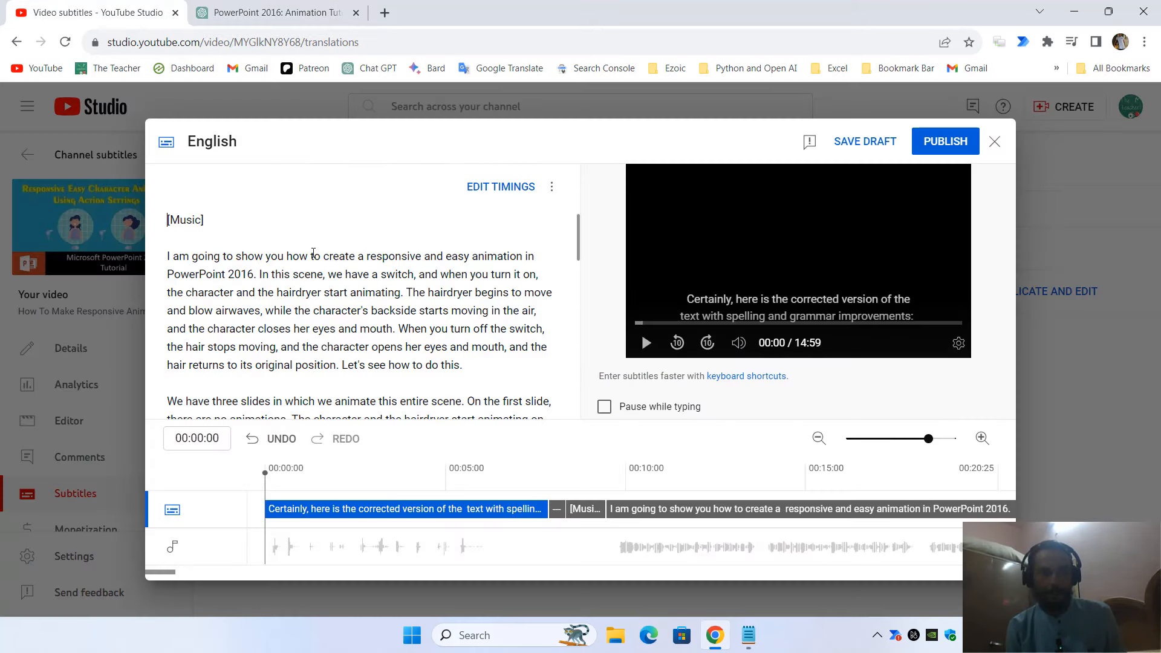
- Delete the "---" separator and ChatGPT's closing remark about corrections and improvements from the end of the caption text
key(ctrl+End)
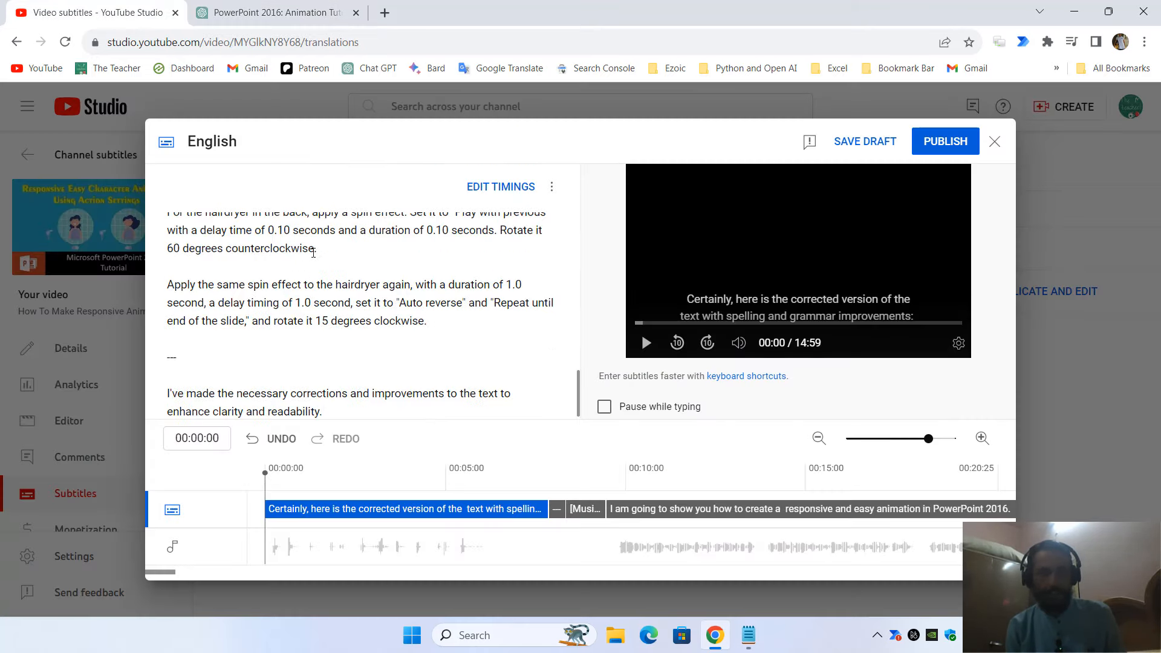
key(shift+Up)
key(shift+Up)
key(shift+Up)
key(shift+Up)
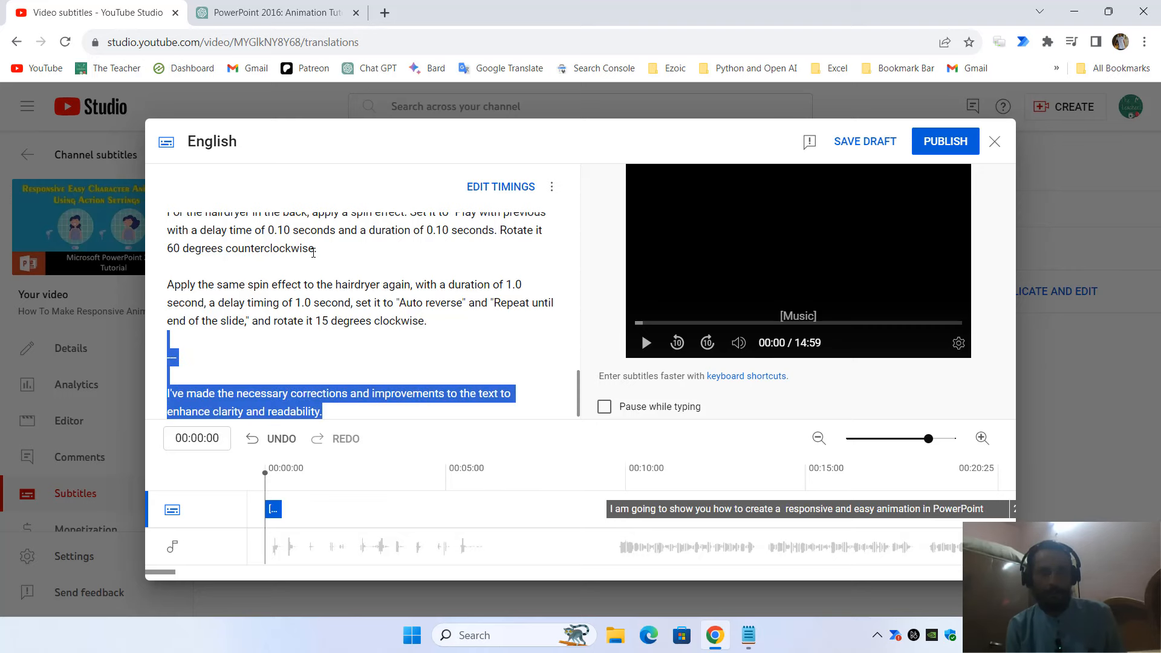
key(BackSpace)
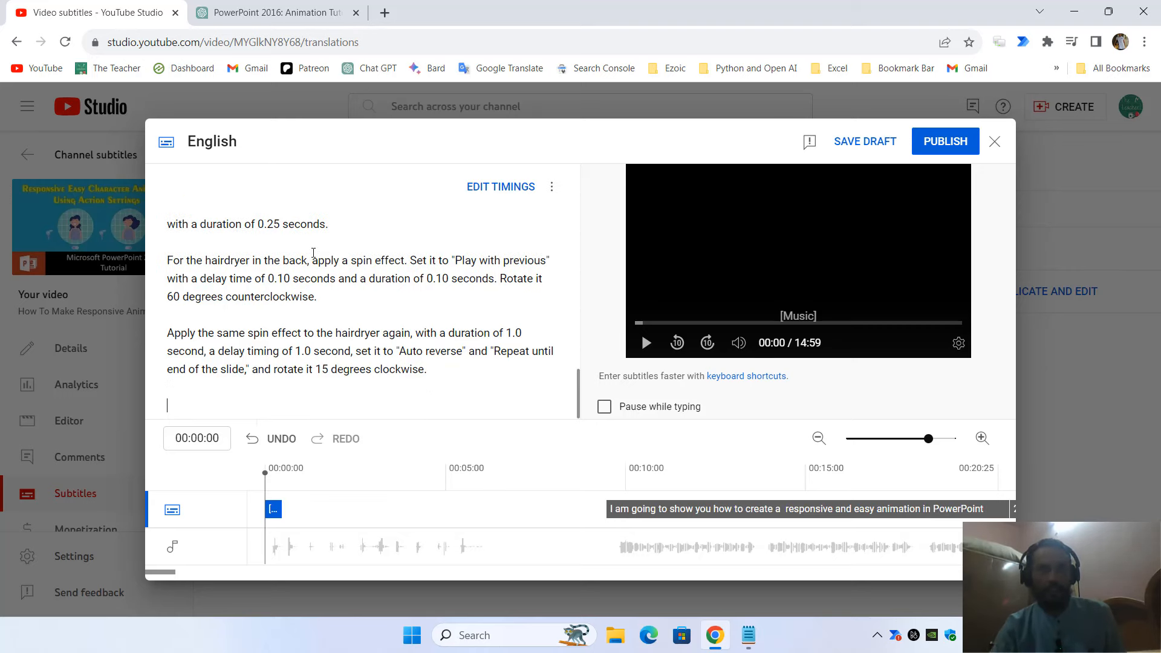
- Copy ChatGPT's second corrected part, from "When you turn on the switch" to "ending position.", and append it to the English caption text
click(260, 13)
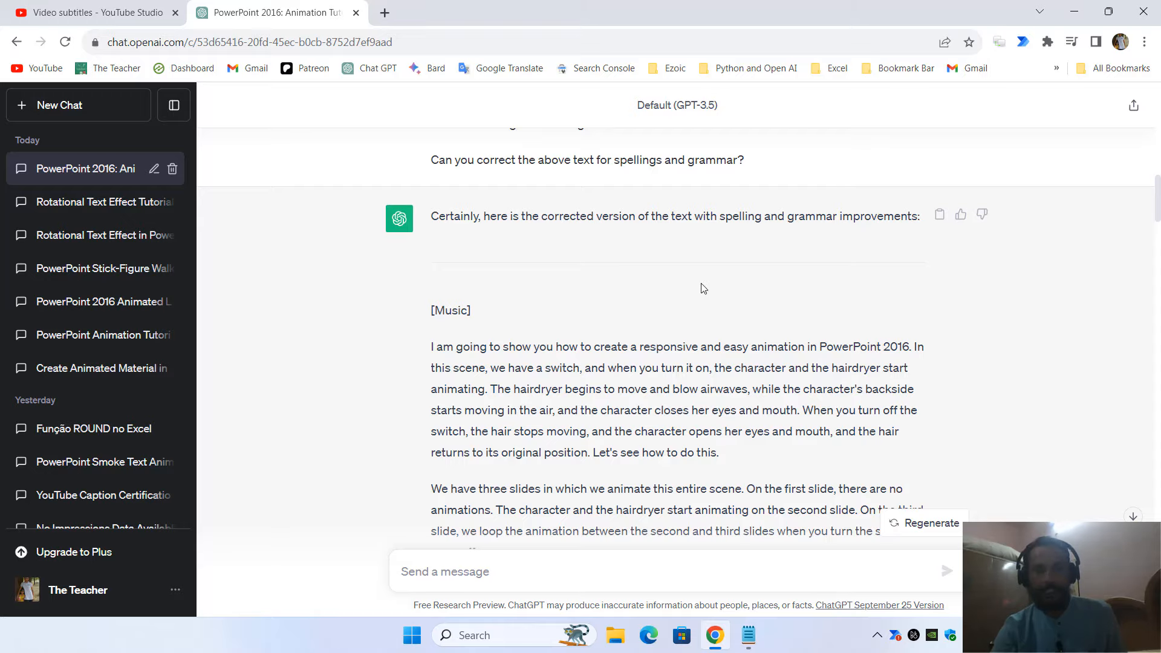
scroll(681, 298, down, 4)
scroll(681, 298, down, 15)
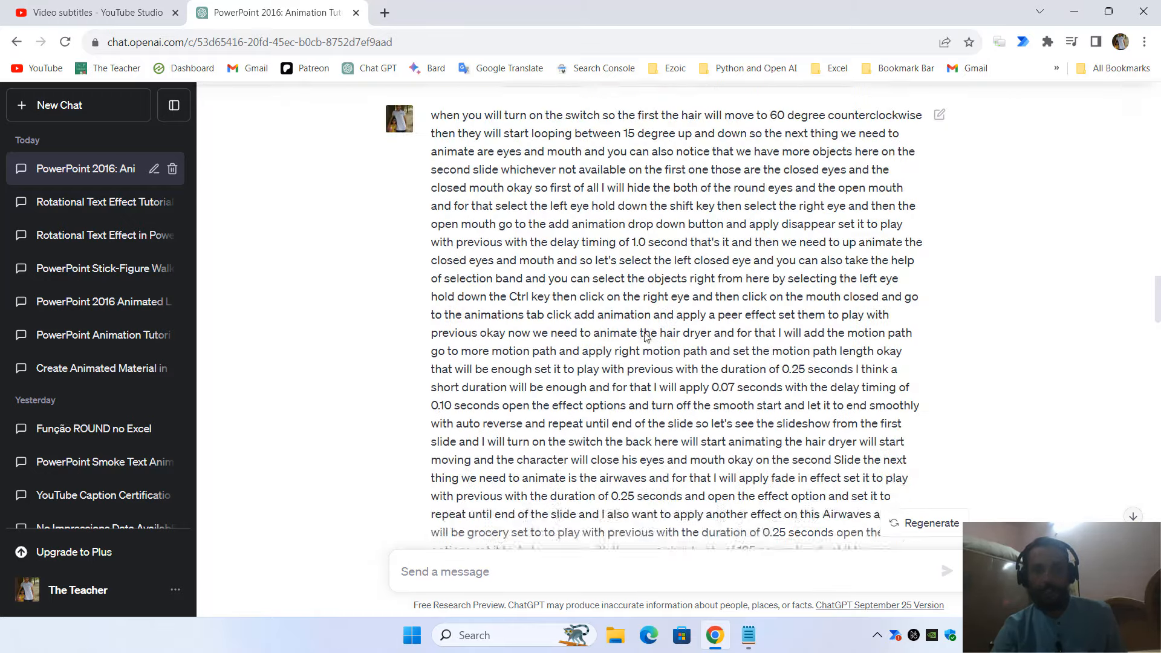
scroll(642, 321, down, 8)
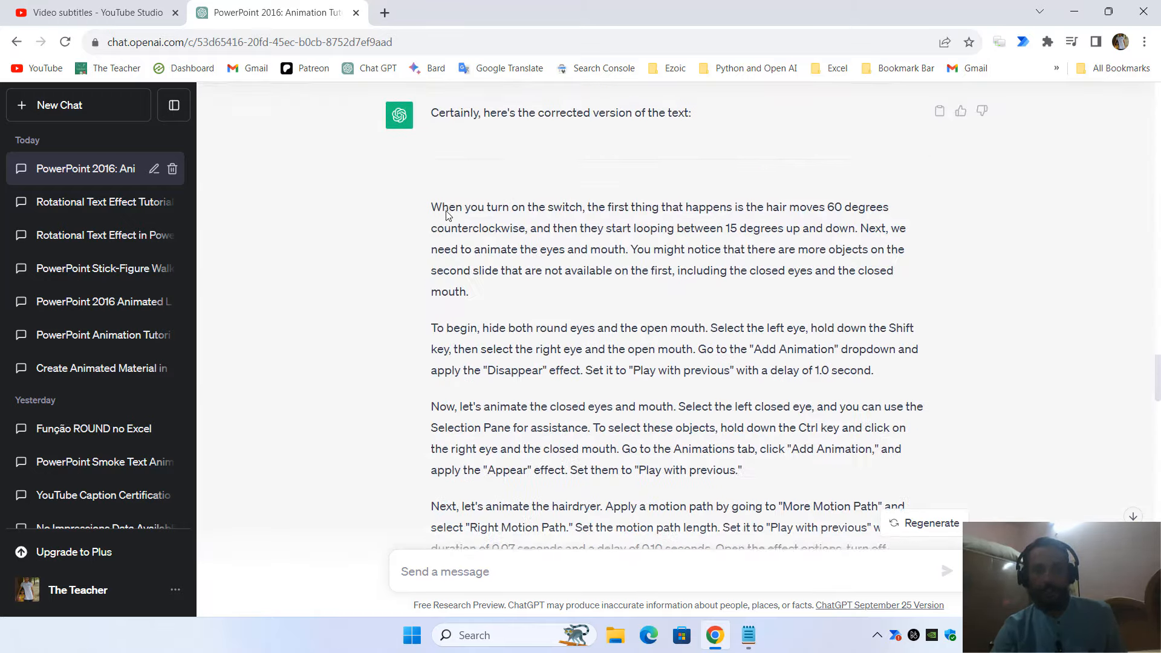
drag(432, 205, 690, 602)
drag(668, 615, 540, 208)
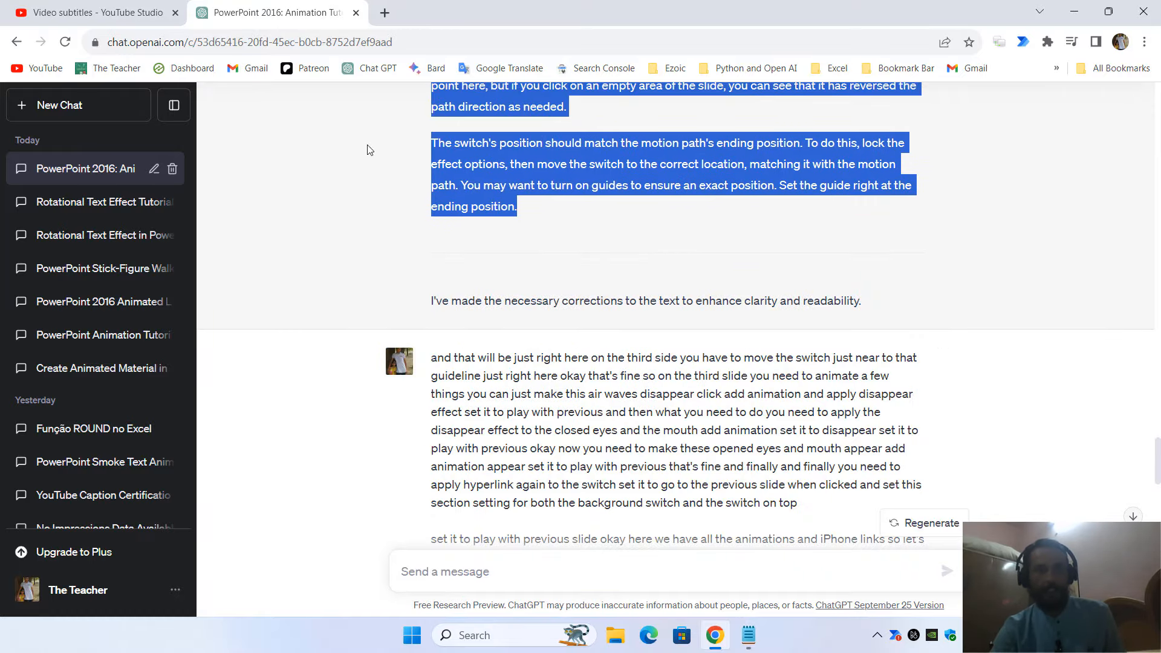
click(119, 8)
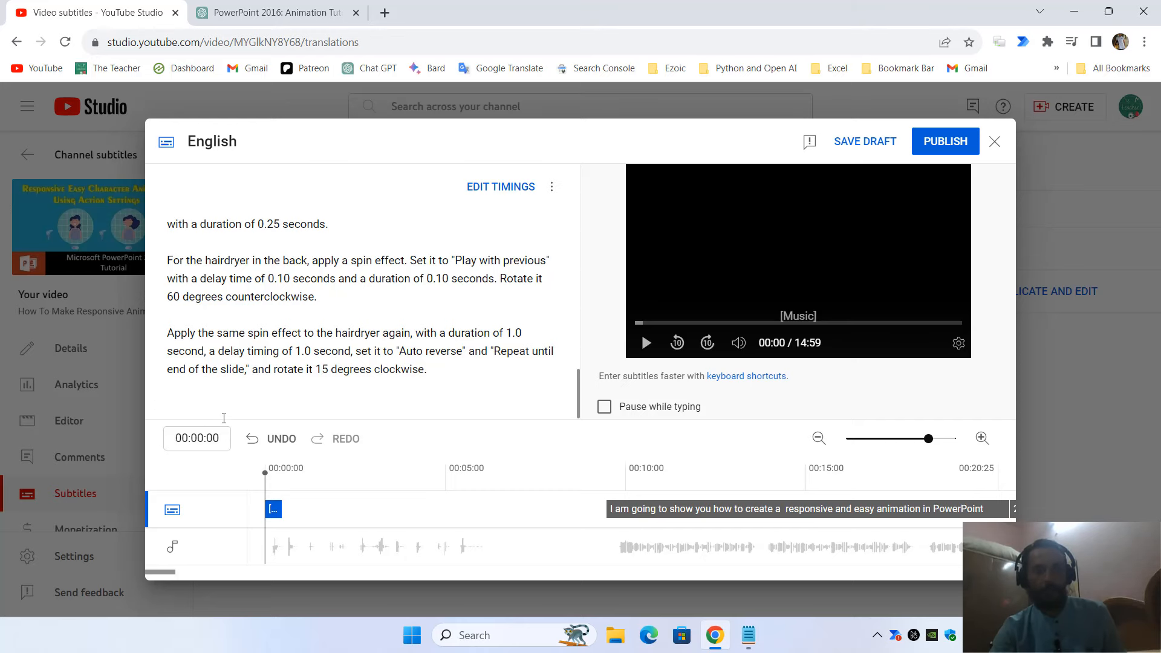
key(ctrl+v)
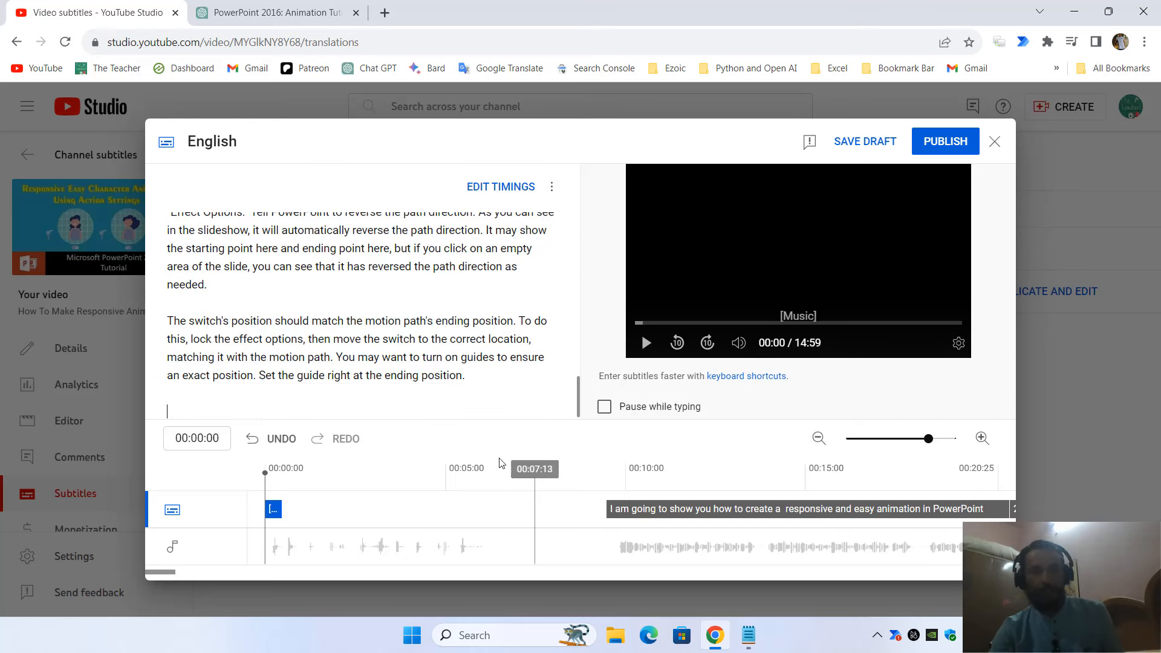
- Copy ChatGPT's last corrected part, from "And that will be just right here" to the first closing "[Music]", and append it to the captions
click(278, 12)
scroll(528, 156, down, 20)
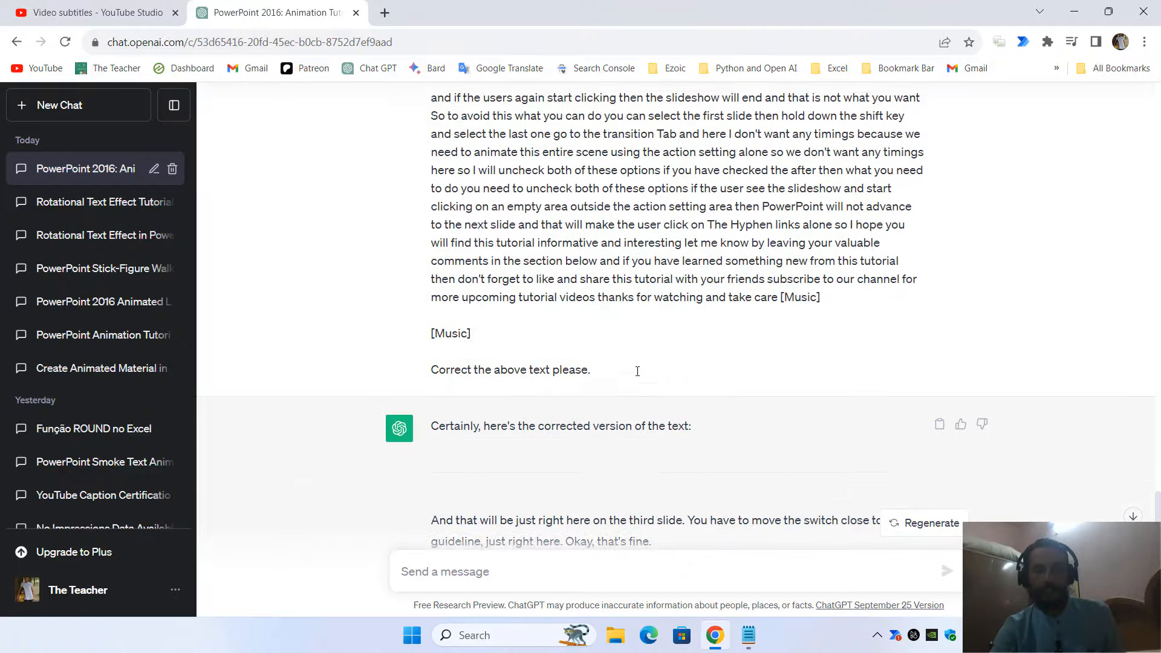
drag(433, 150, 786, 406)
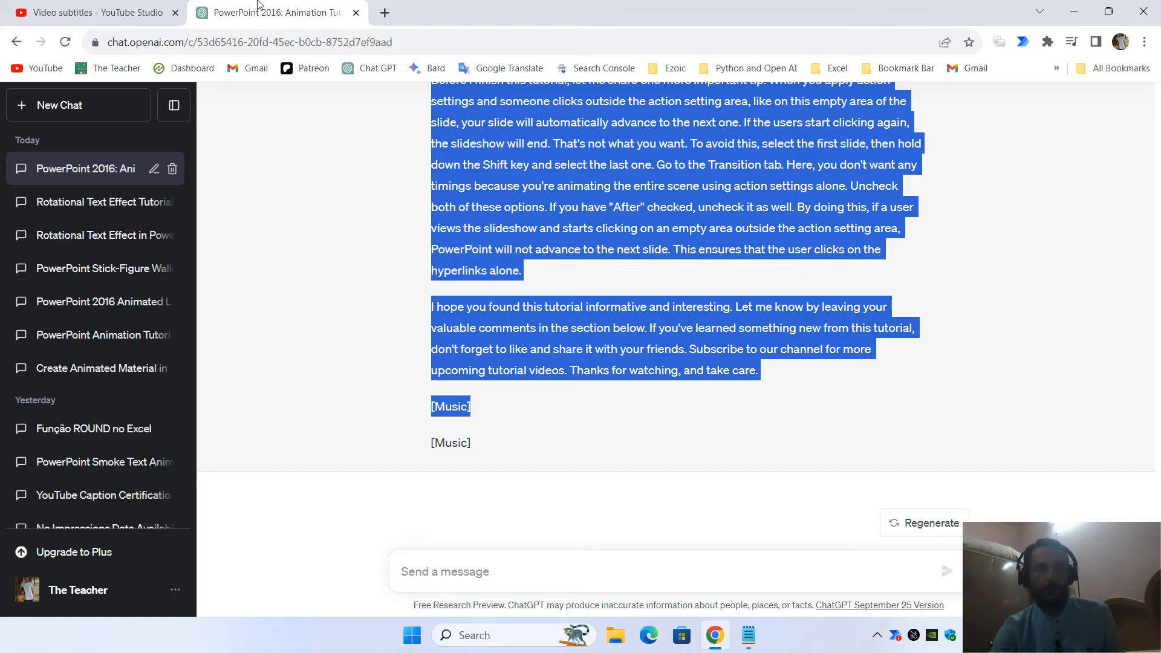
click(106, 9)
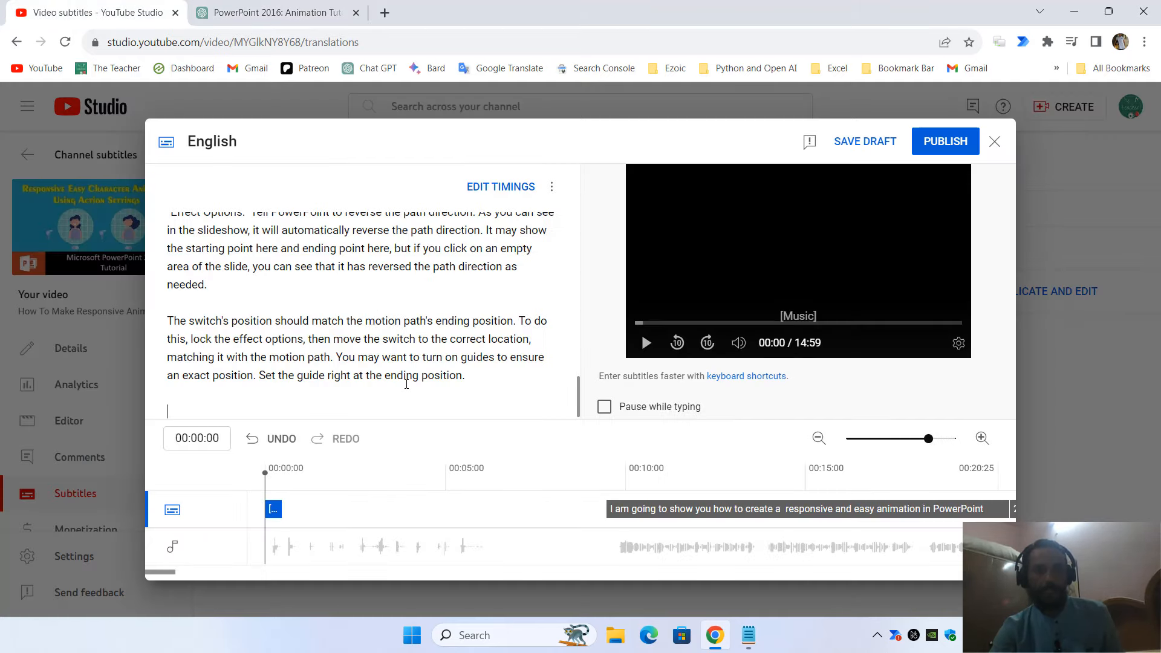
key(ctrl+v)
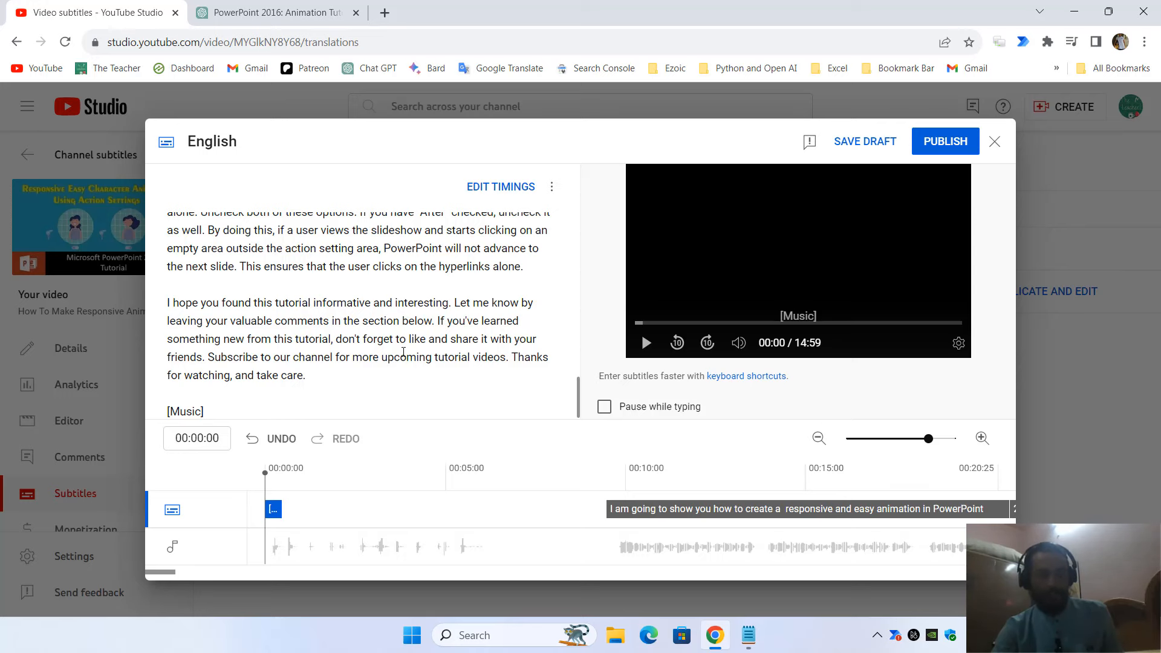
- Look back through the assembled caption text and publish the English subtitles
scroll(403, 353, up, 10)
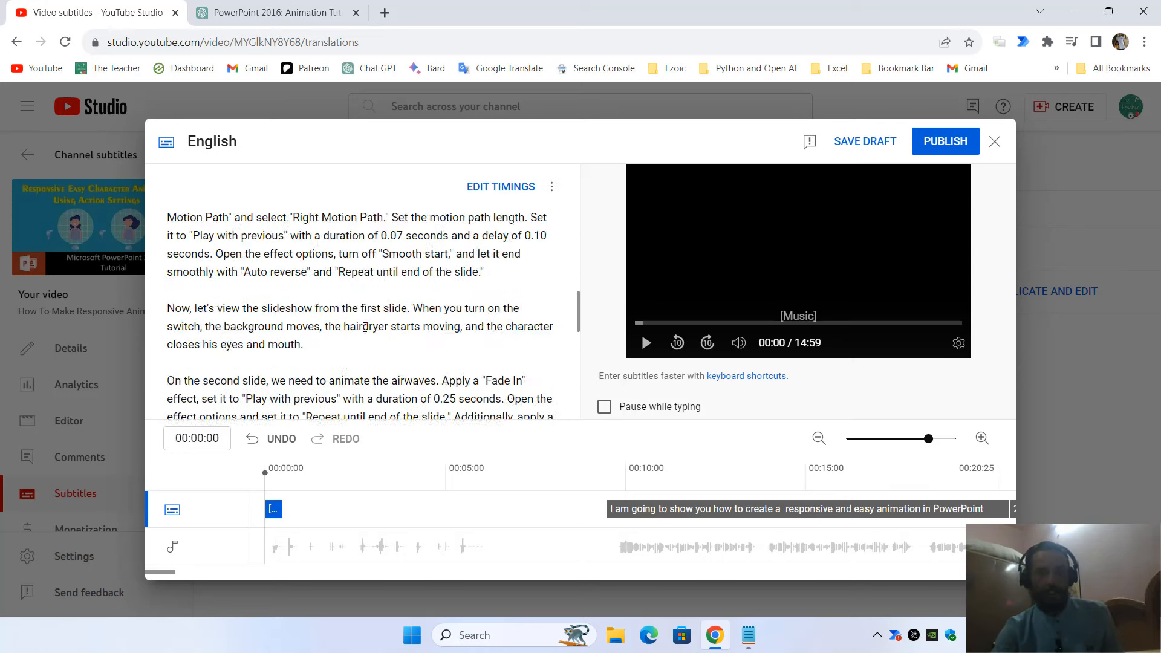
scroll(365, 327, up, 5)
key(ctrl+a)
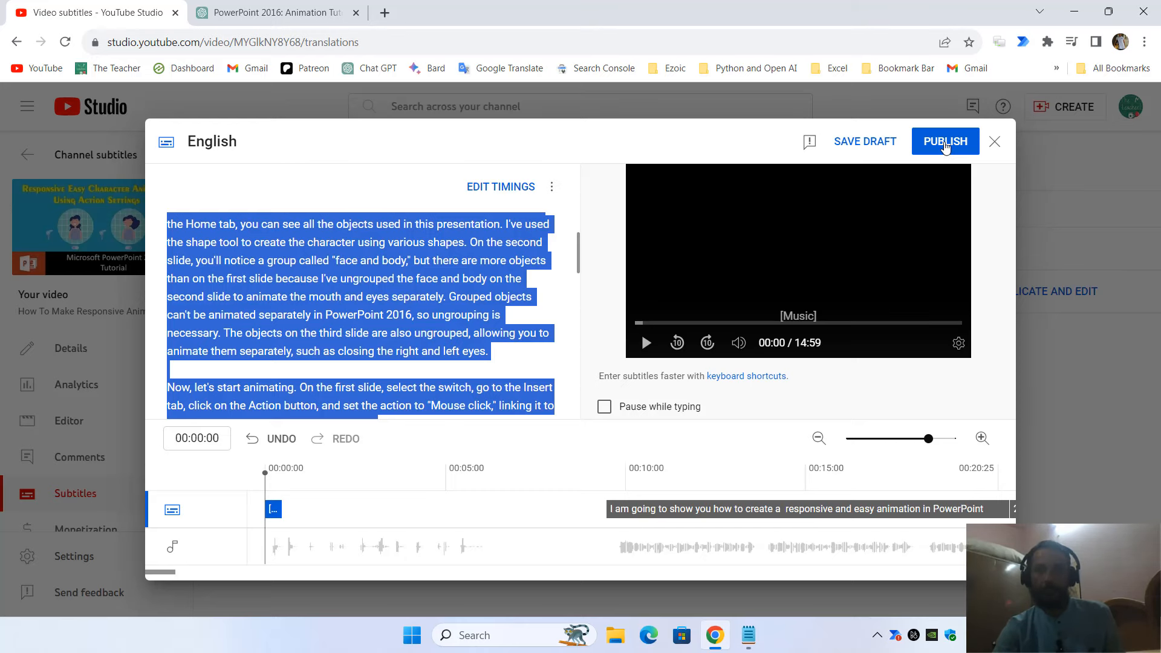
click(945, 144)
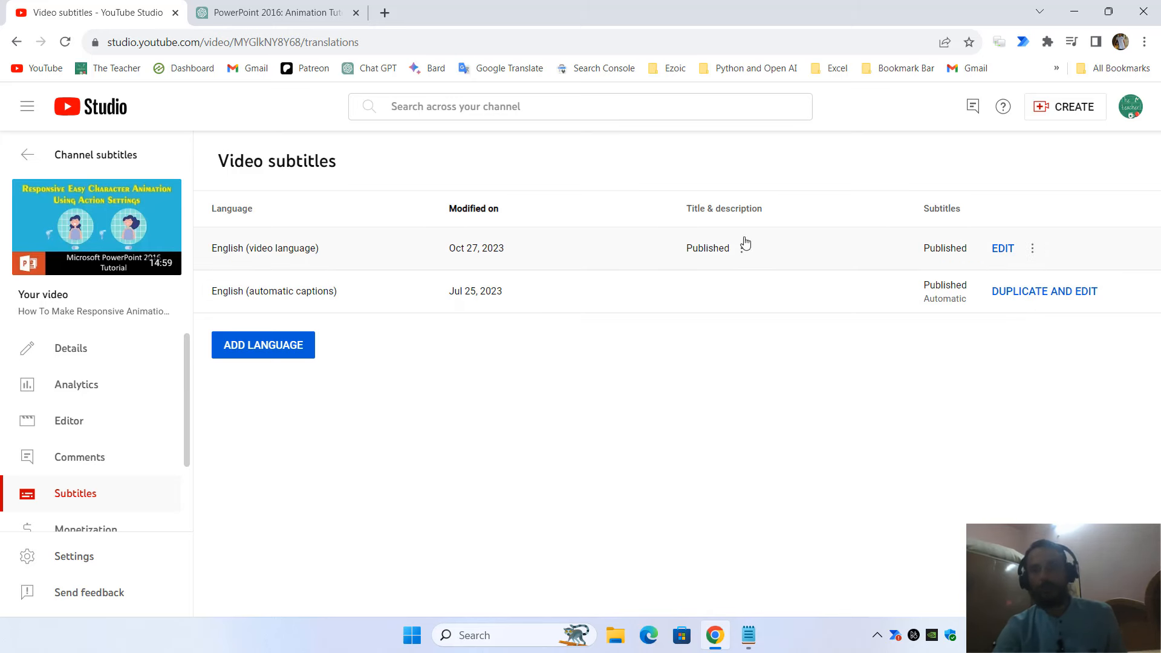
- Reopen the published English subtitles, check the timed captions through to the final "[Music]", and publish the track again
click(1004, 250)
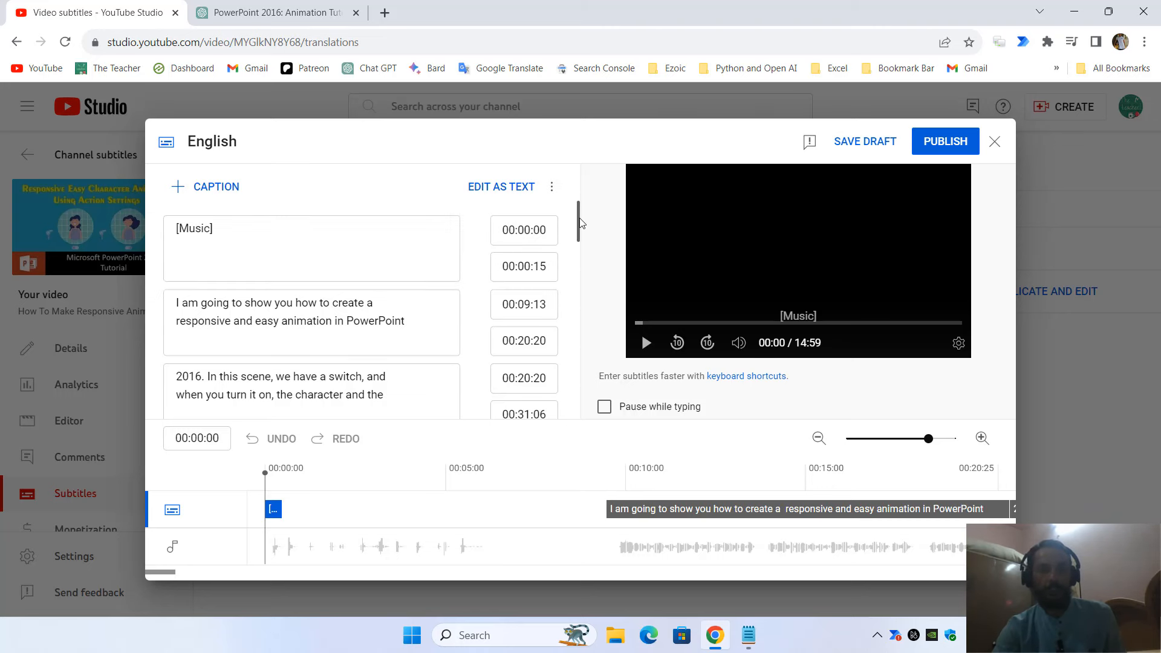
drag(579, 224, 576, 399)
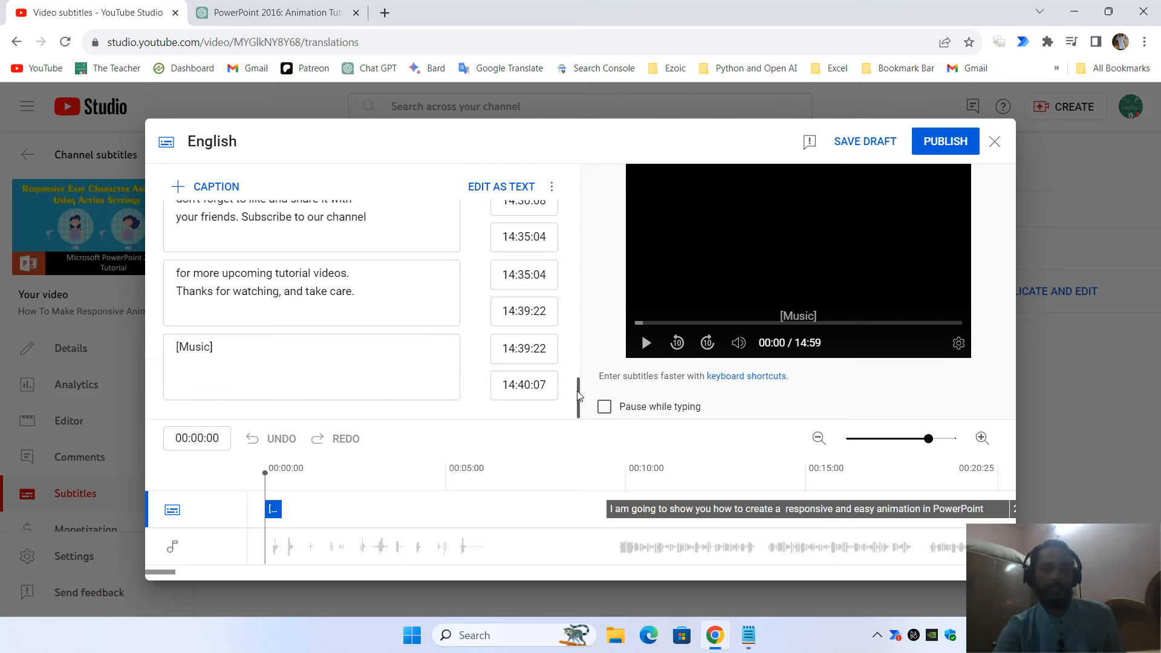
drag(579, 396, 577, 179)
click(272, 11)
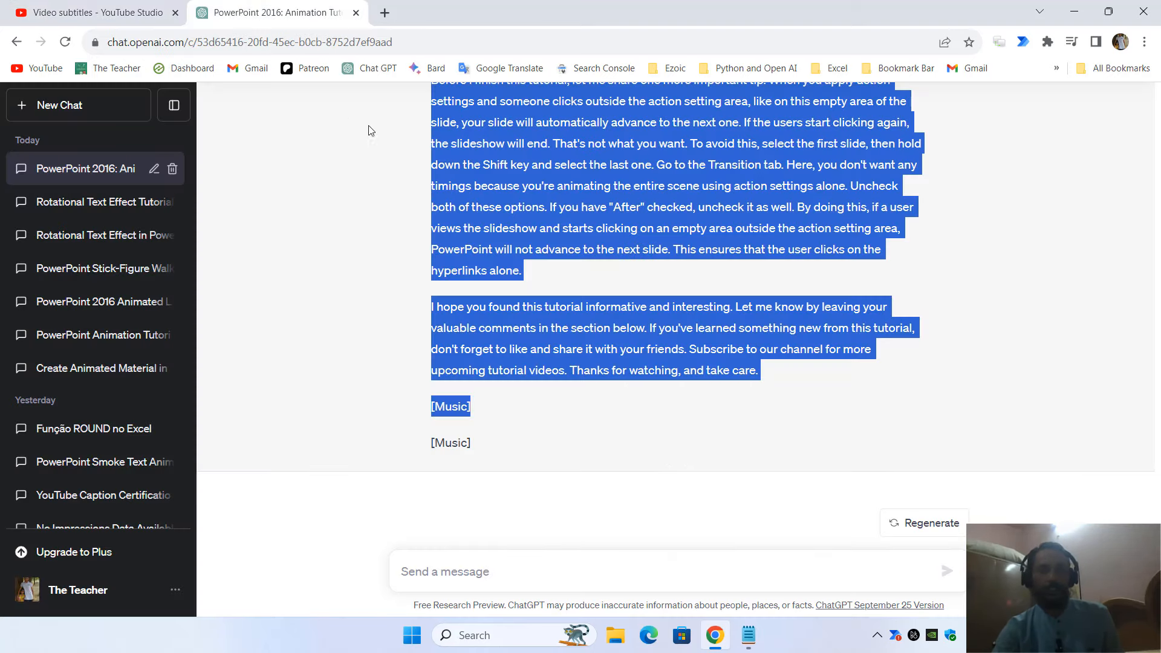
click(133, 9)
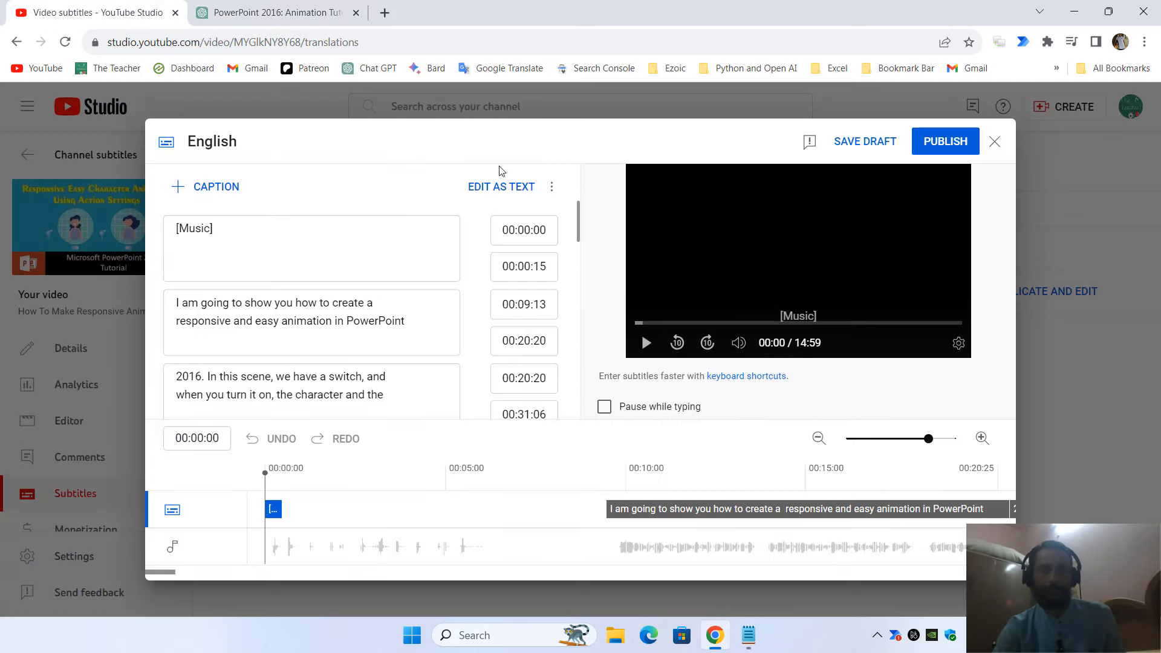
click(945, 143)
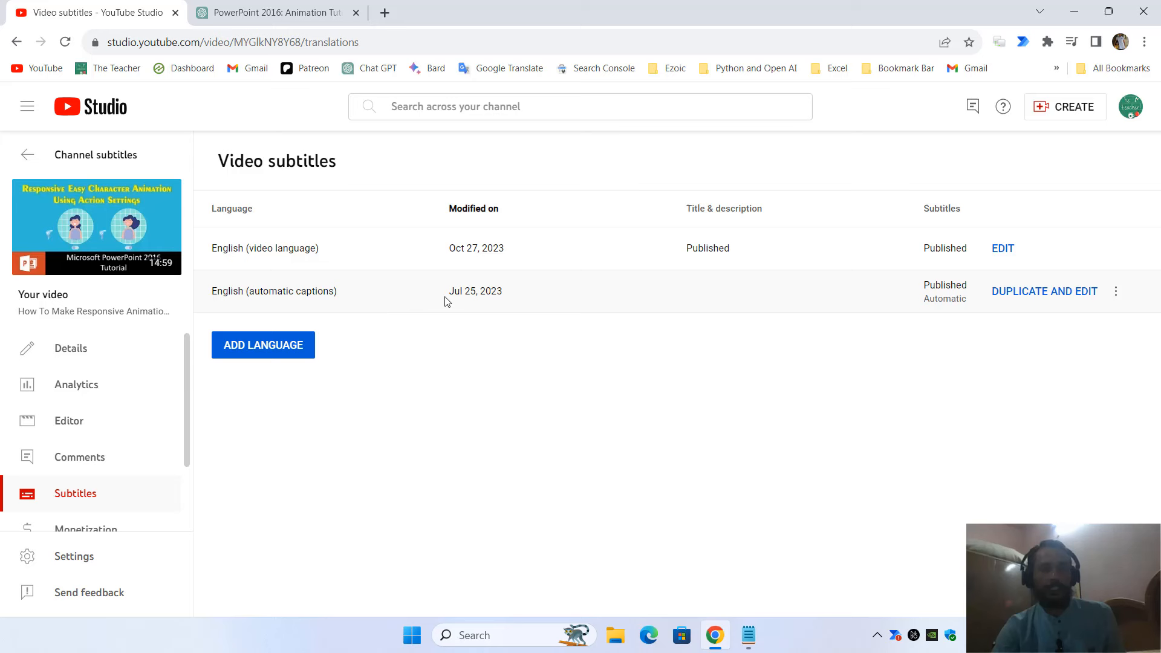
- Open a duplicate of the automatic English captions to view the original text, and close the editor without saving or publishing
drag(447, 299, 526, 305)
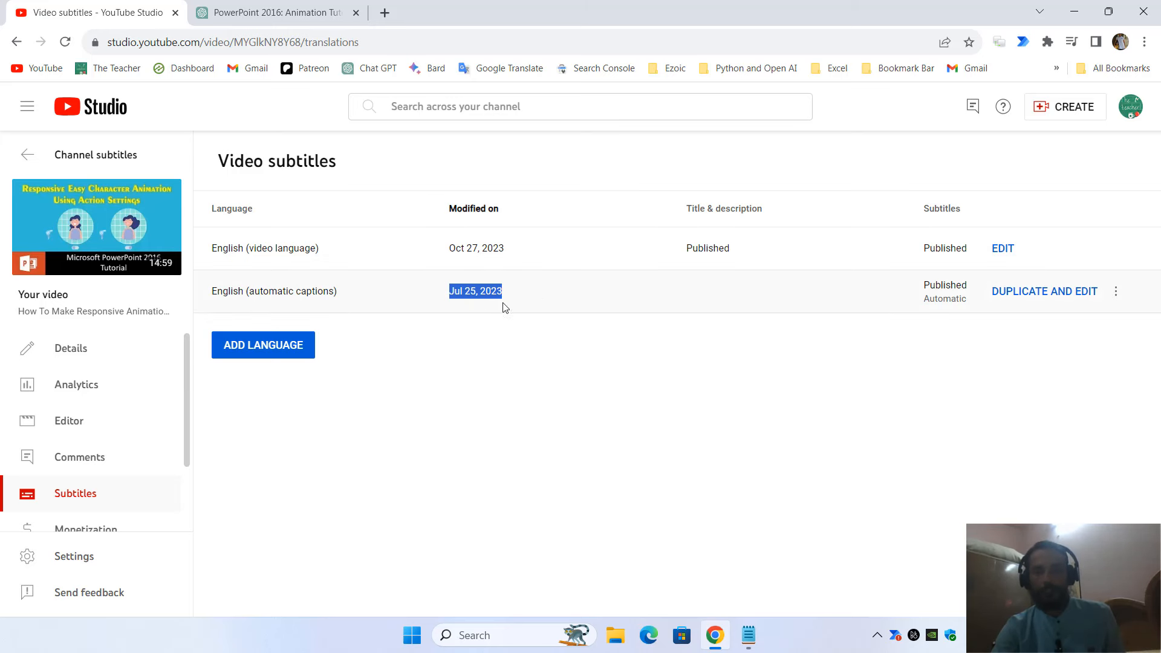
click(450, 294)
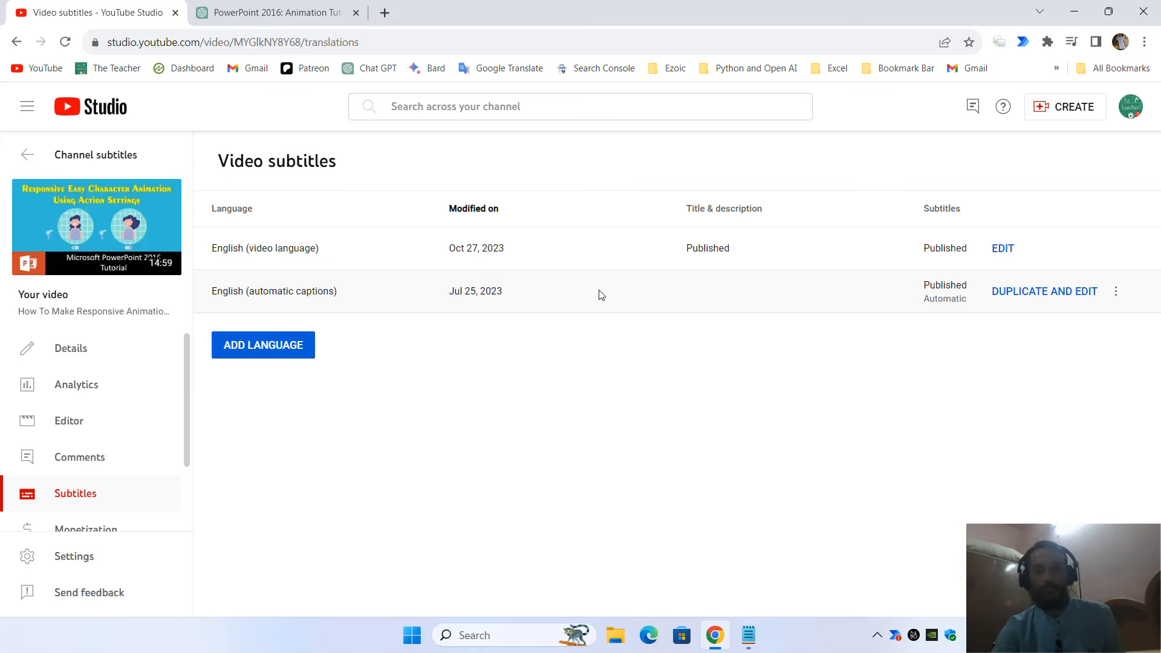
click(1040, 296)
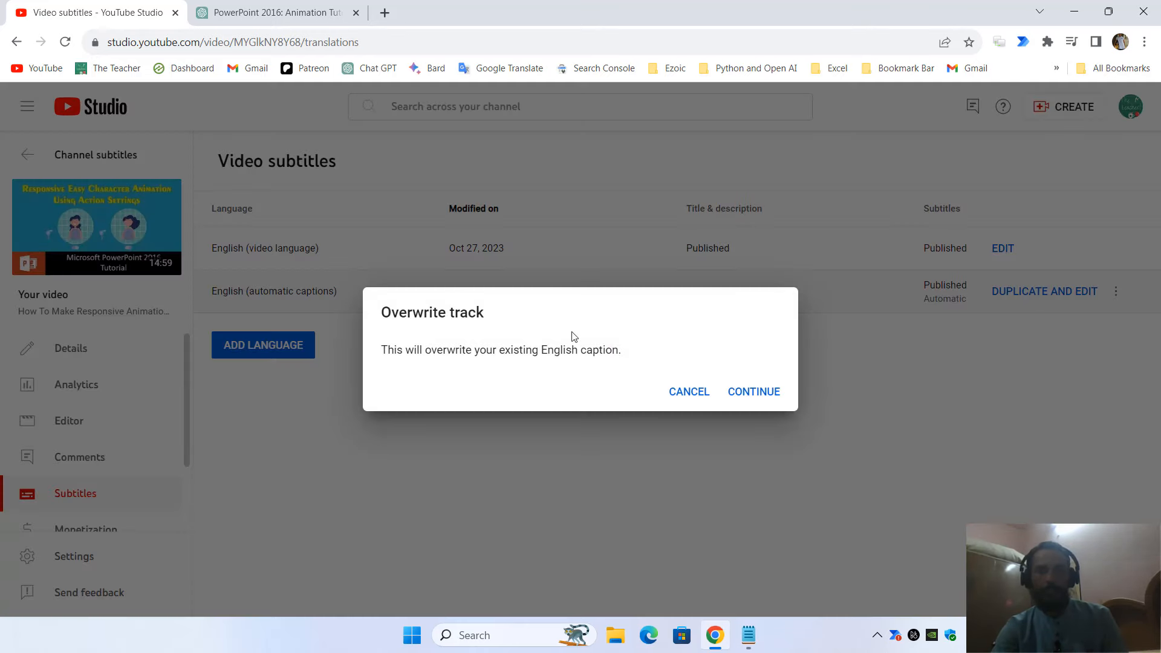
click(771, 387)
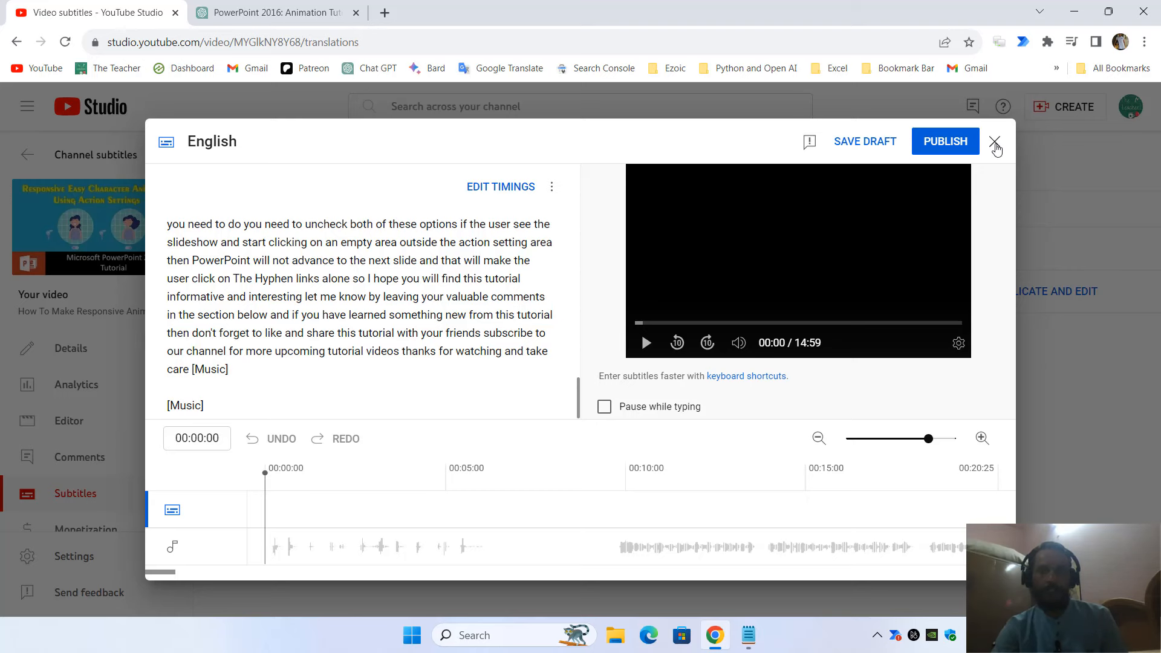
click(995, 142)
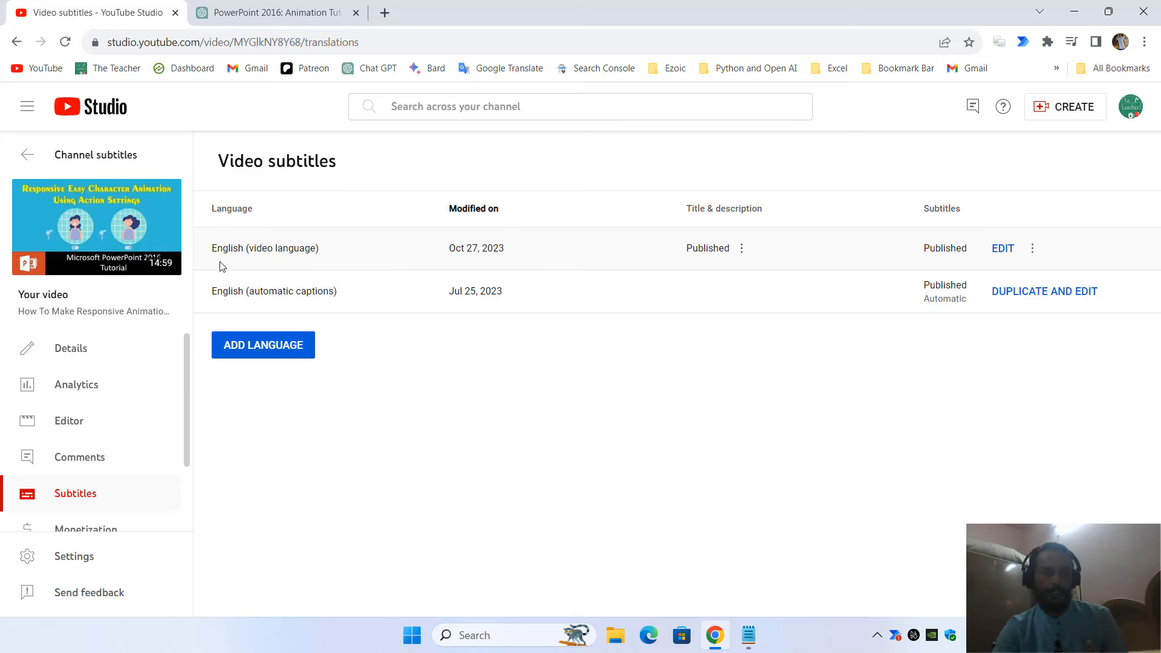
- Open the video's details, expand all settings, and check the video language and title and description language without changing them
click(73, 355)
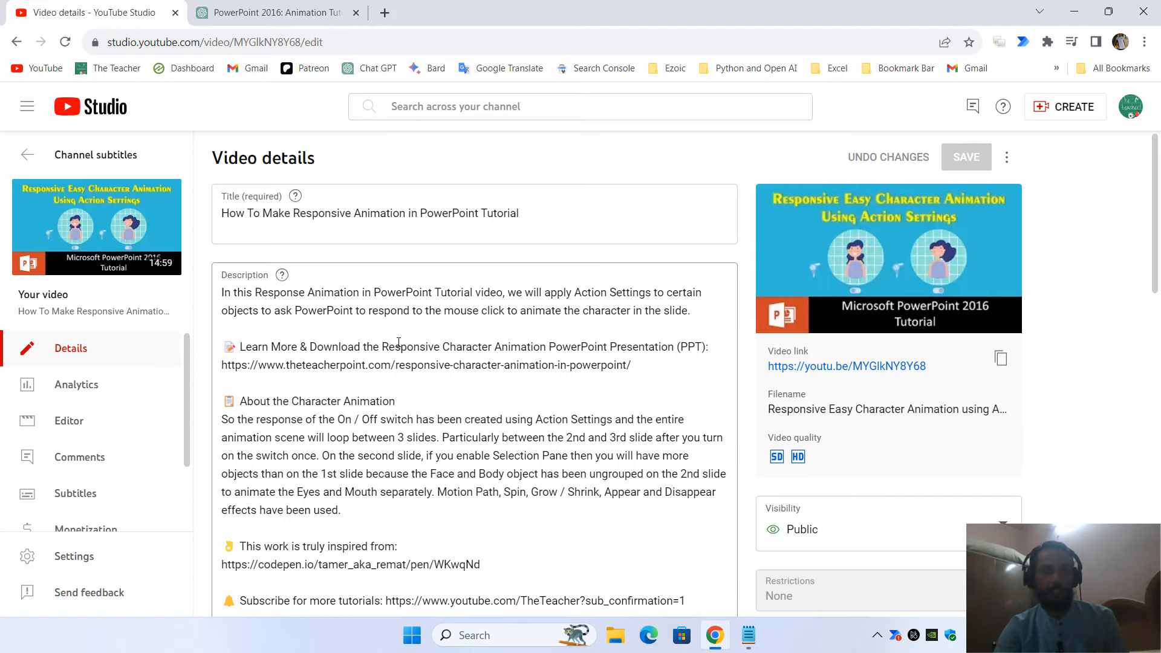
scroll(399, 342, down, 15)
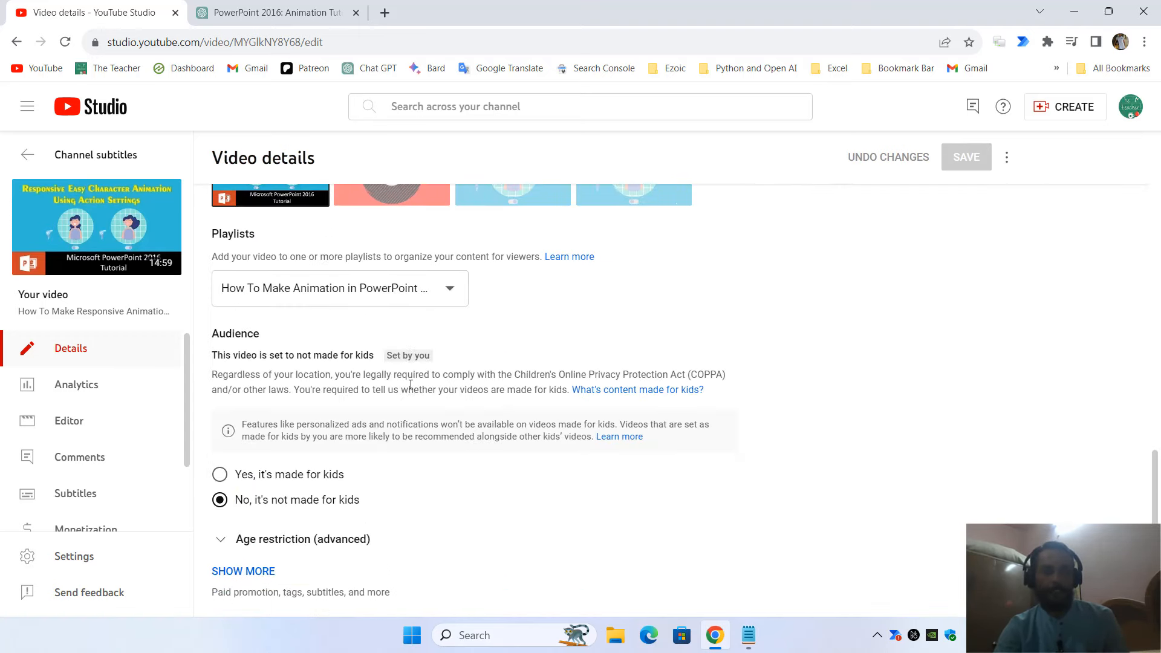
click(245, 564)
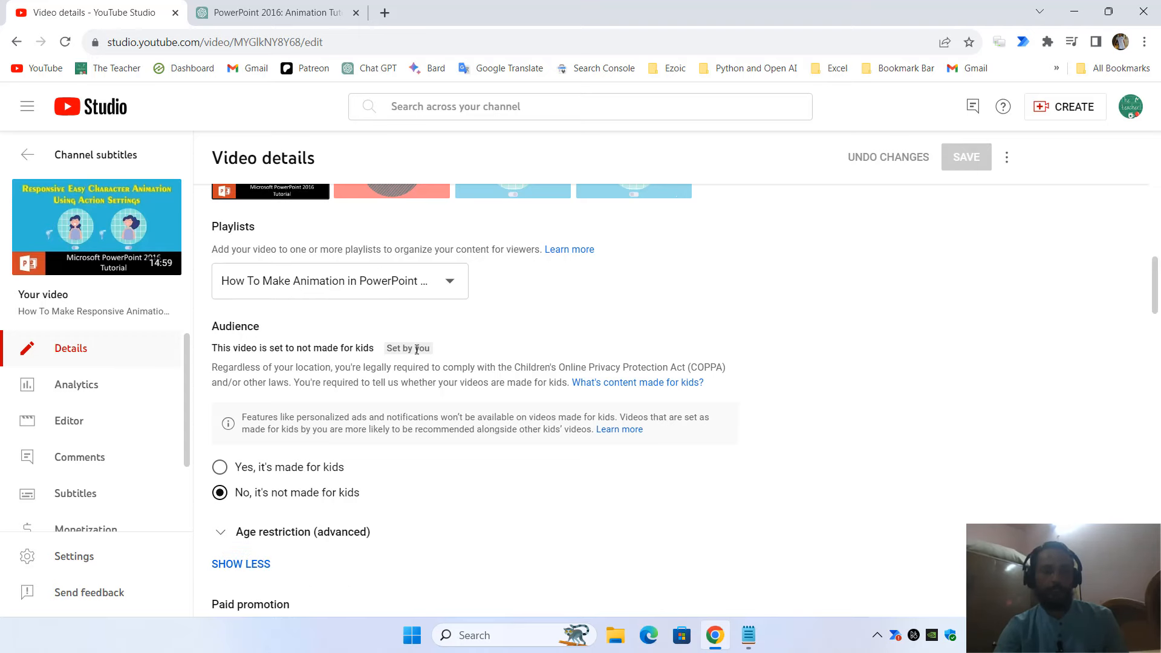
scroll(429, 345, down, 8)
scroll(432, 357, down, 10)
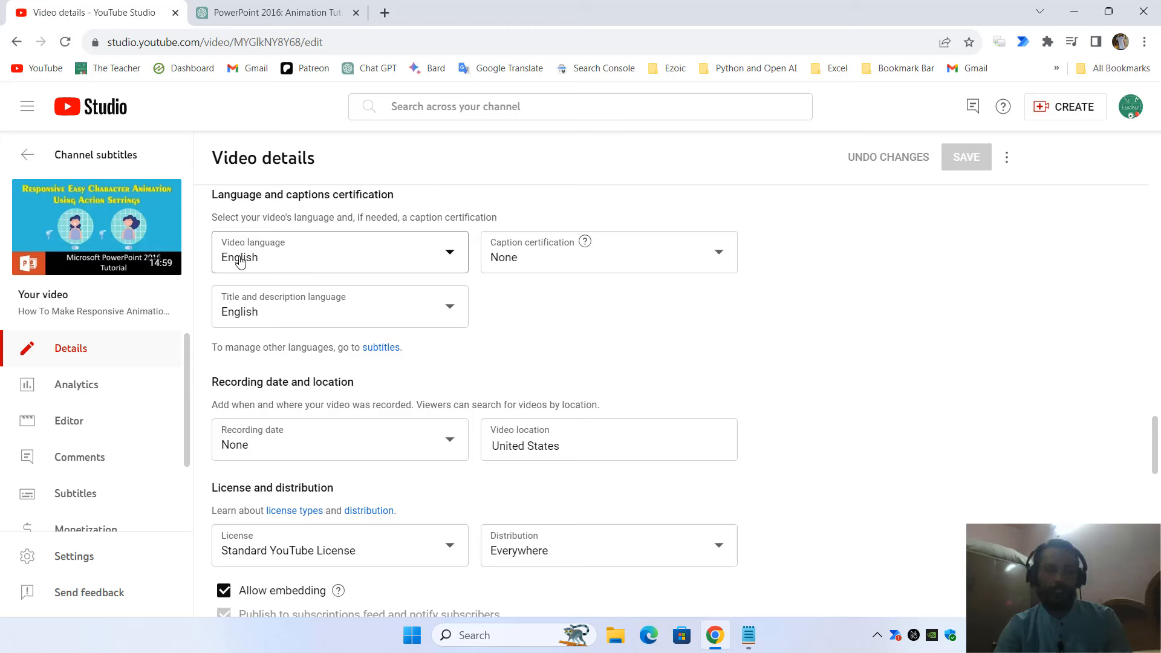
click(269, 324)
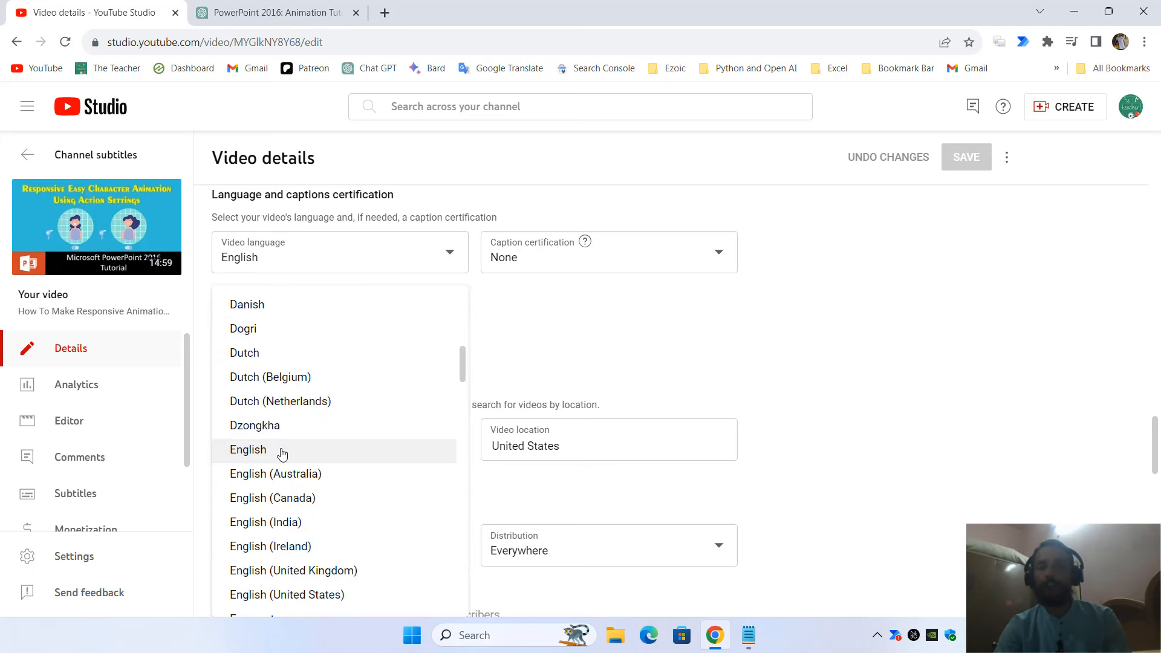
click(569, 307)
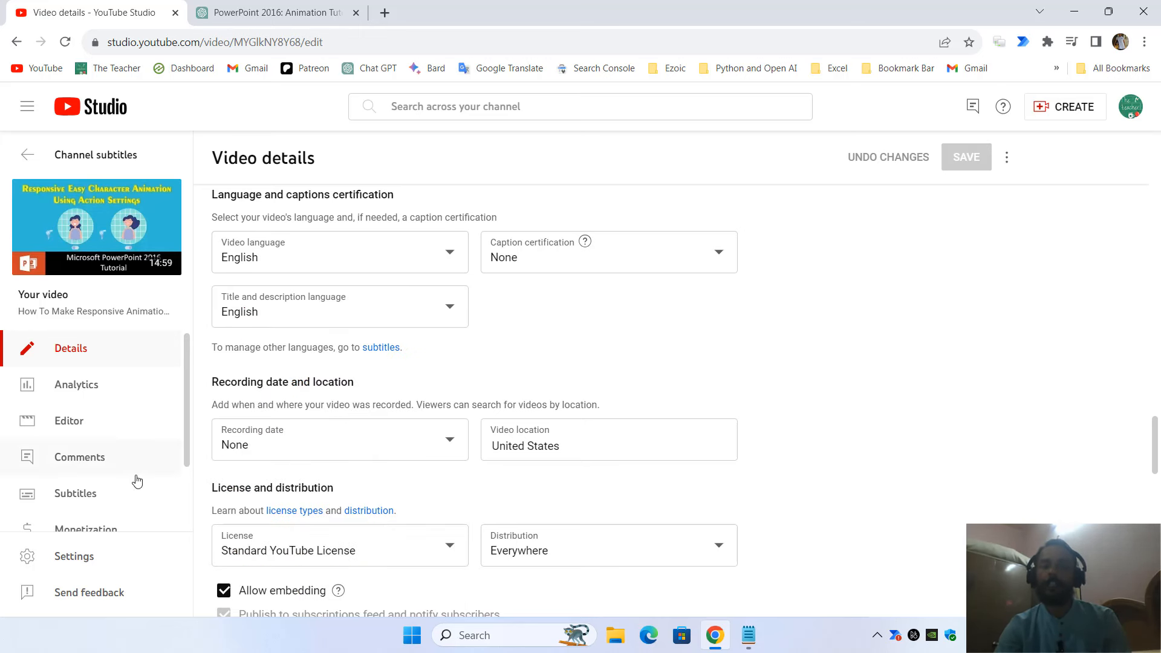
- Return to the video's subtitles and add Hindi as a new language
click(81, 499)
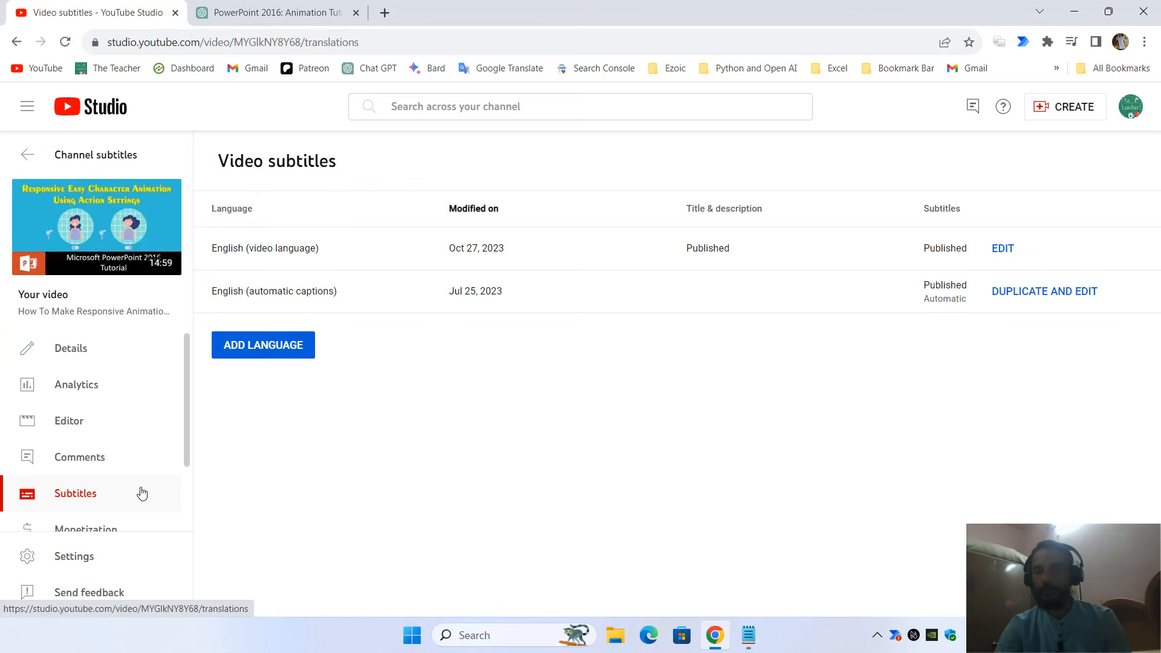
click(268, 353)
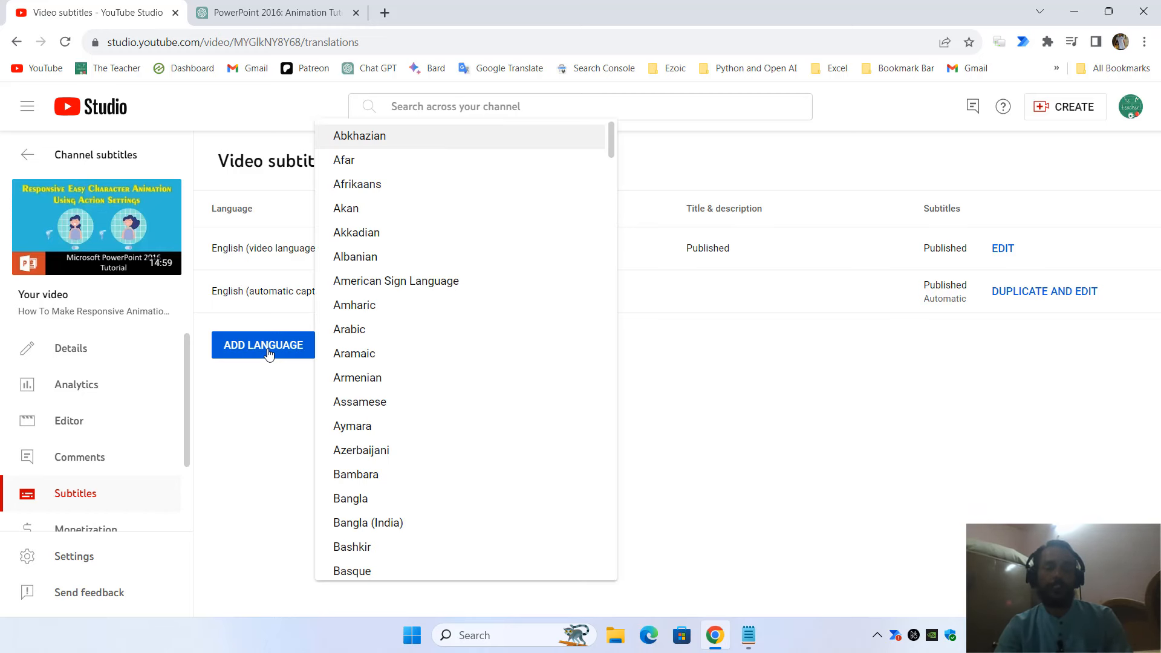
scroll(456, 363, down, 3)
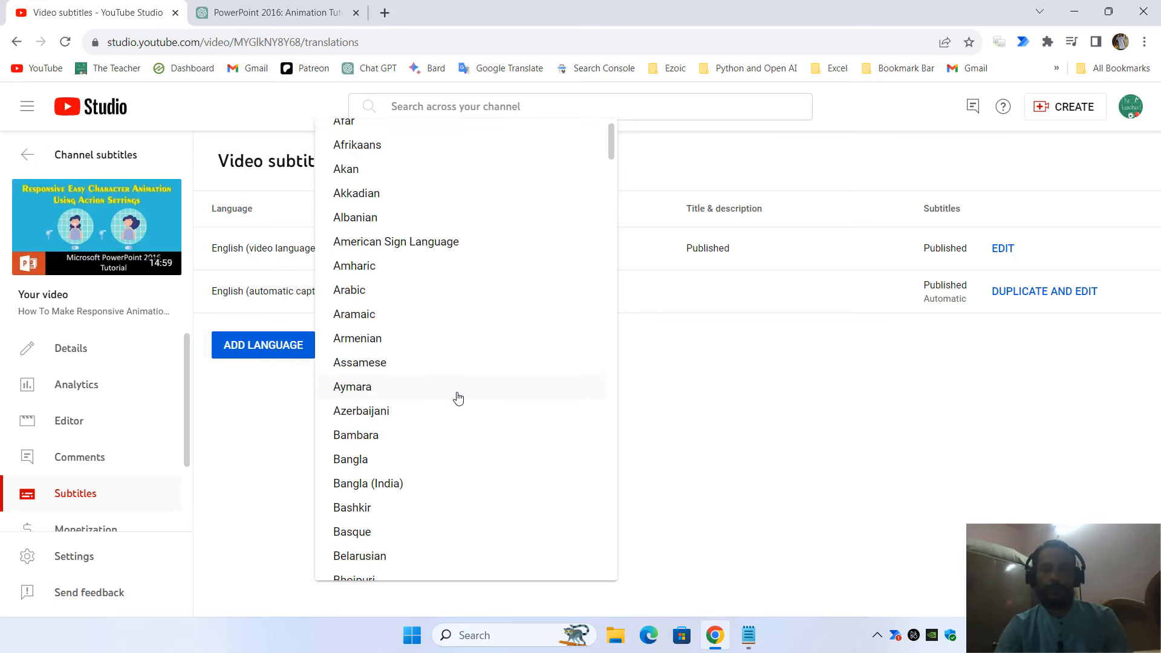
drag(608, 156, 607, 288)
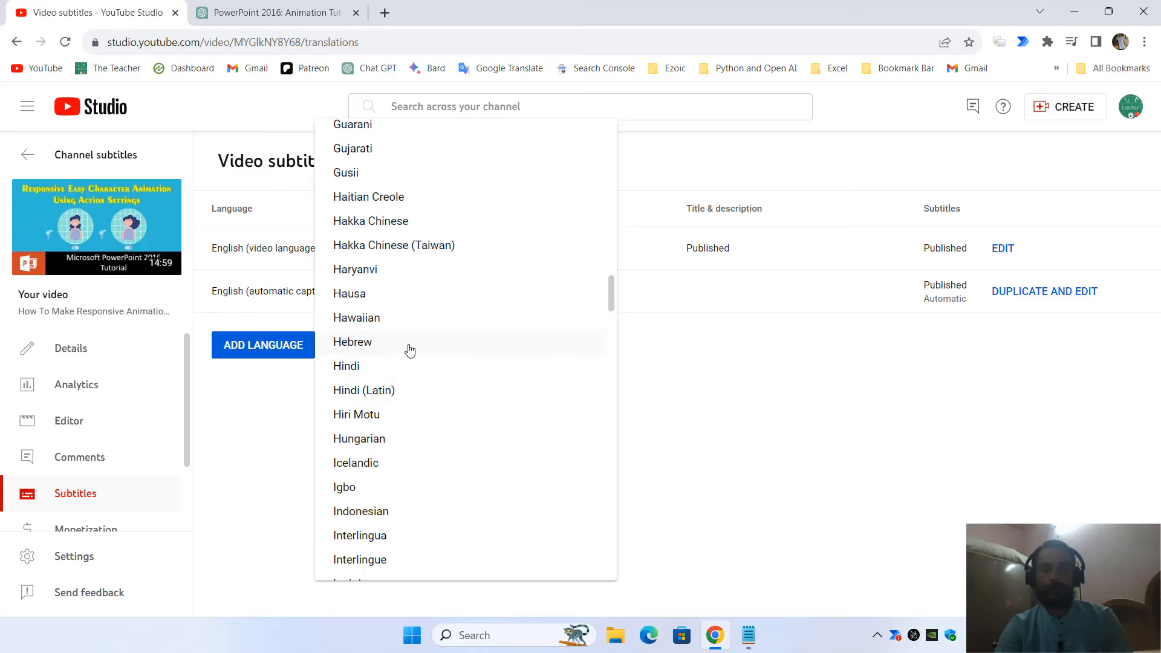
click(378, 370)
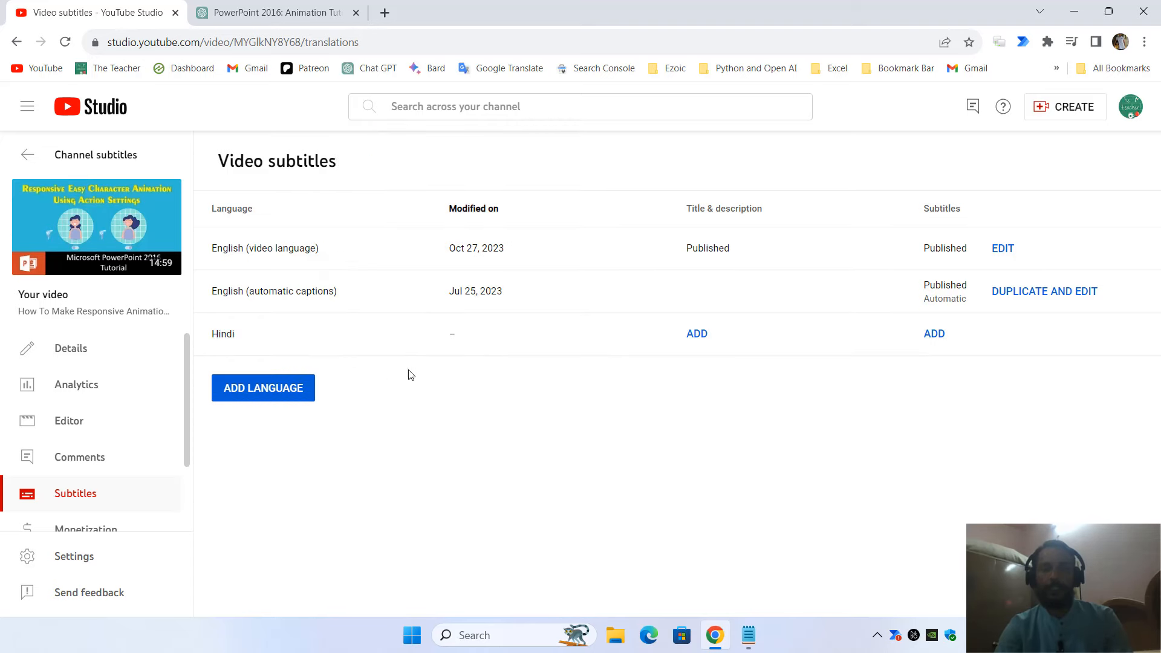
- Open the Hindi title and description translation form to view its fields, and close it without entering anything
click(699, 334)
click(638, 273)
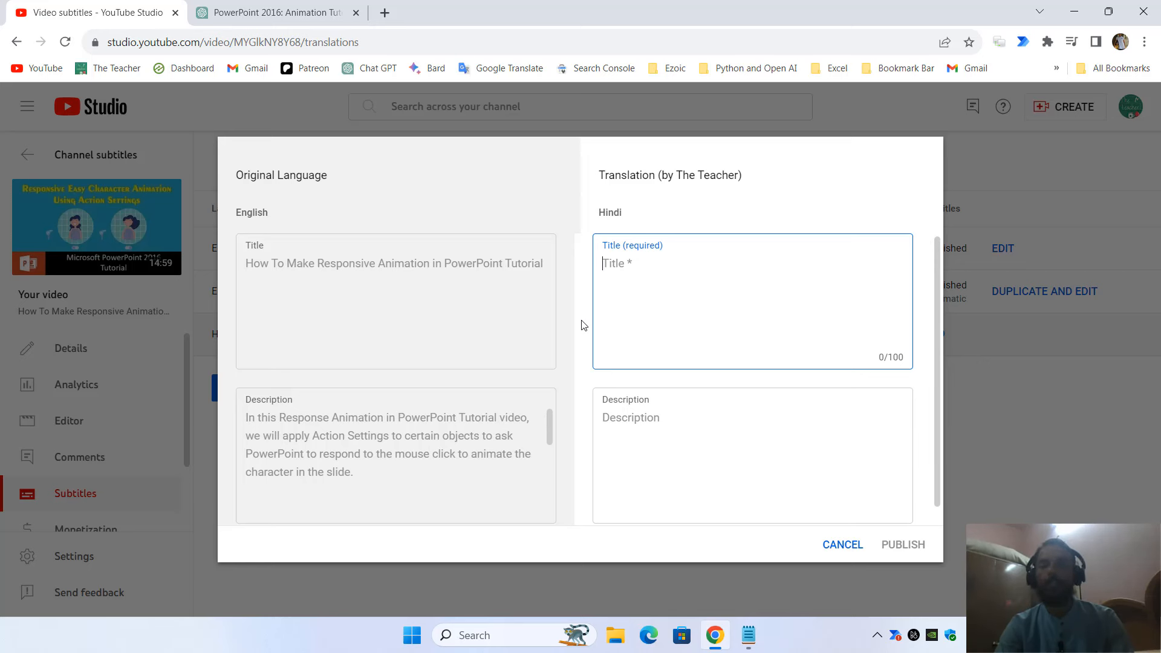
click(841, 546)
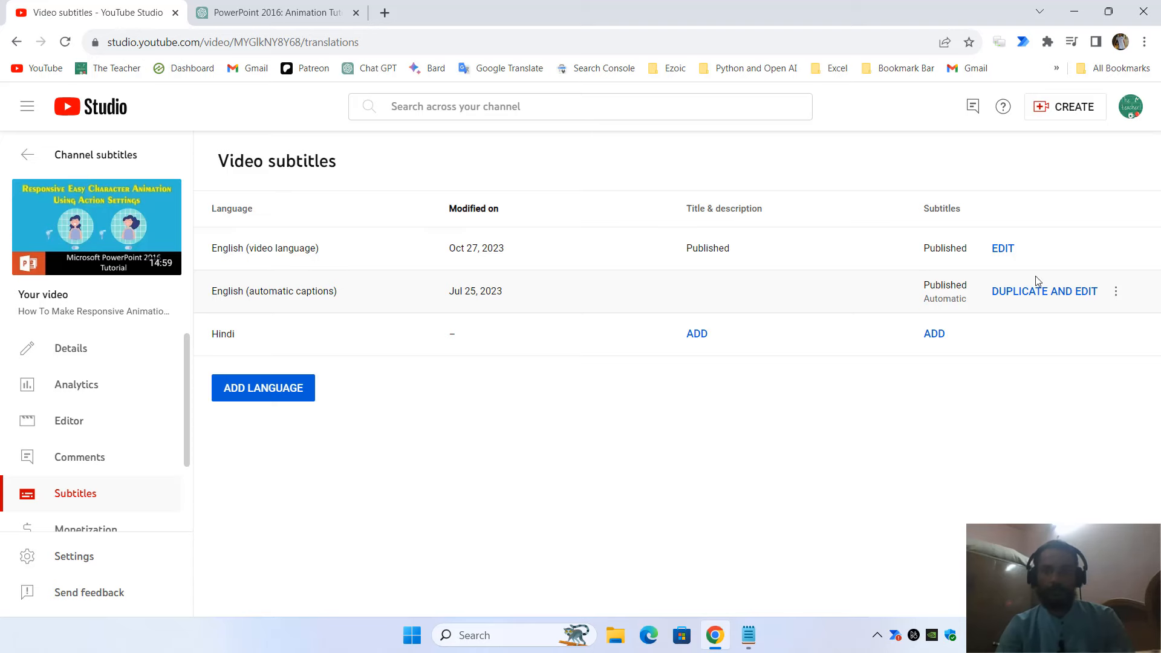
- Switch to ChatGPT, start a new chat and paste the full corrected caption text into the message
click(325, 7)
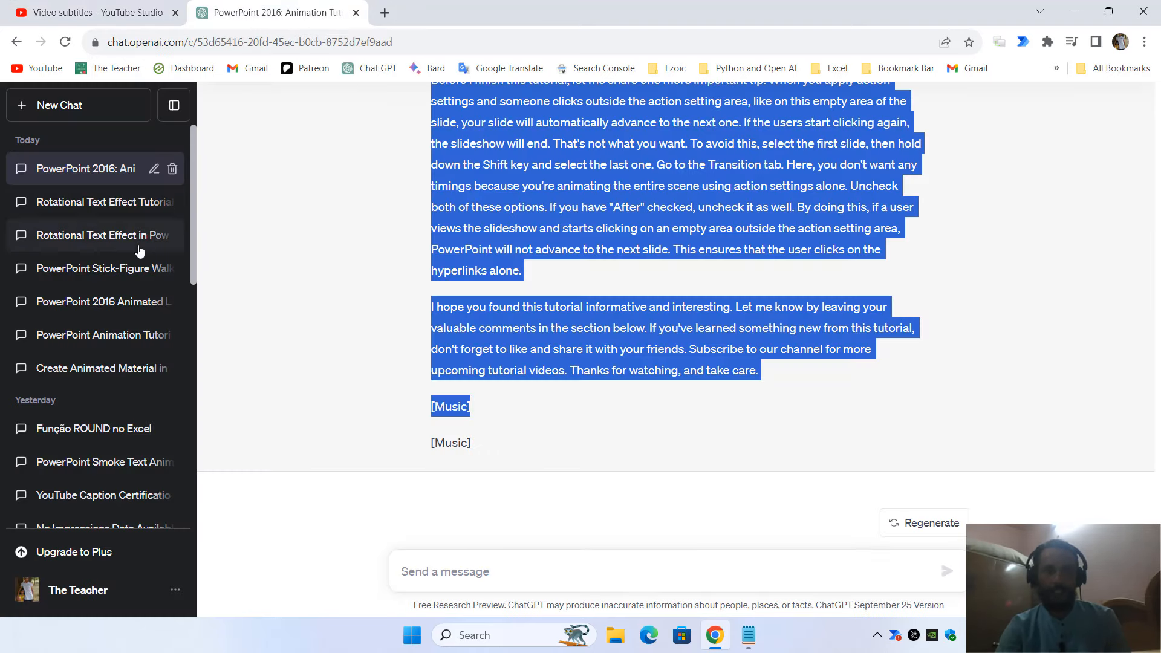
scroll(94, 361, down, 15)
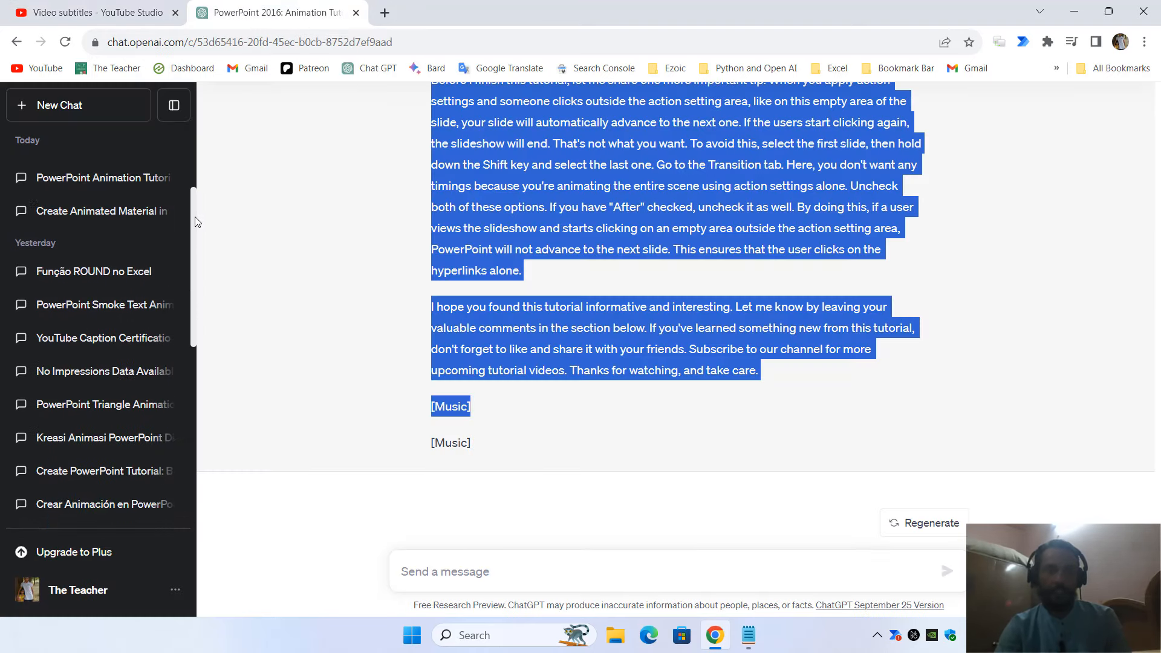
scroll(93, 363, down, 10)
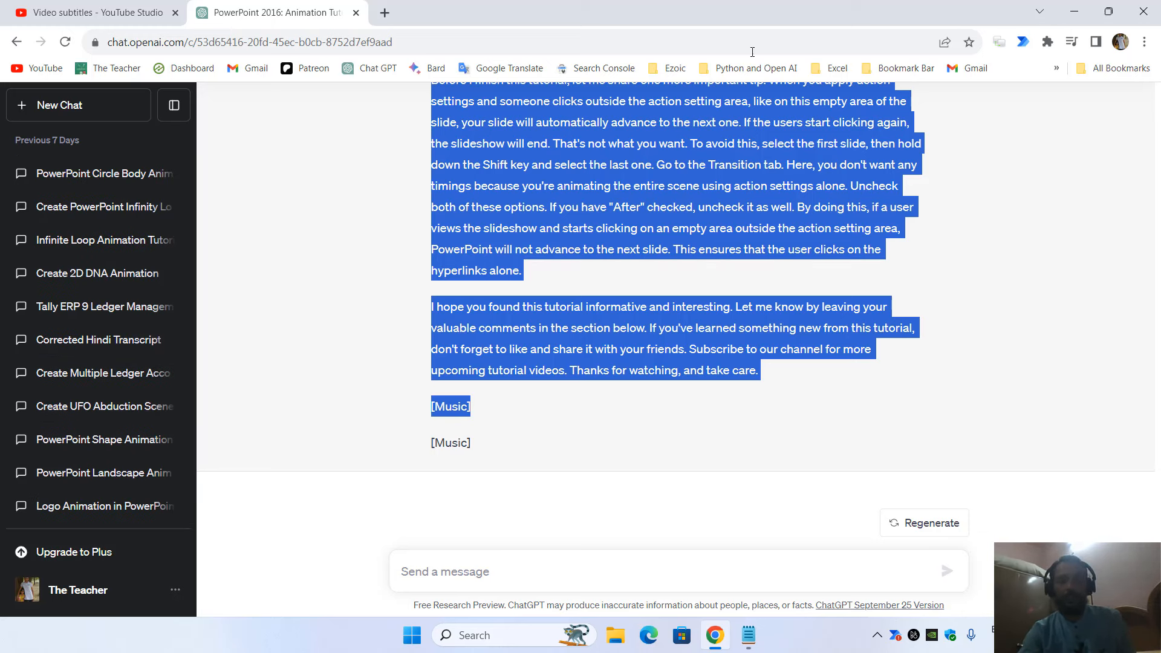
click(966, 267)
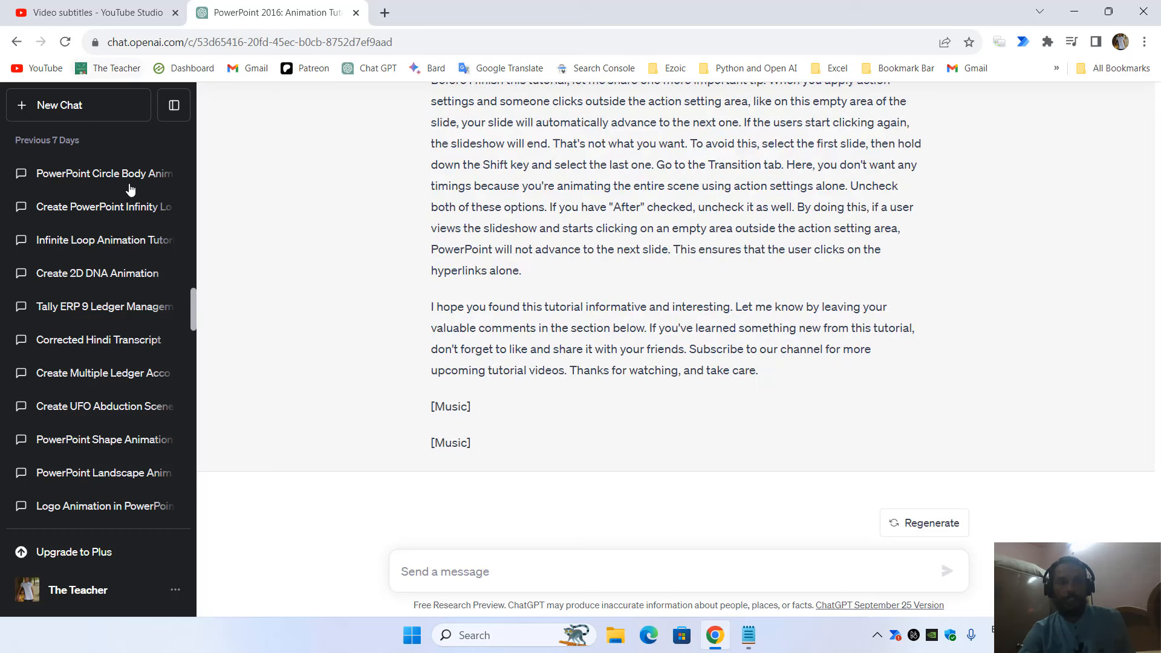
click(75, 106)
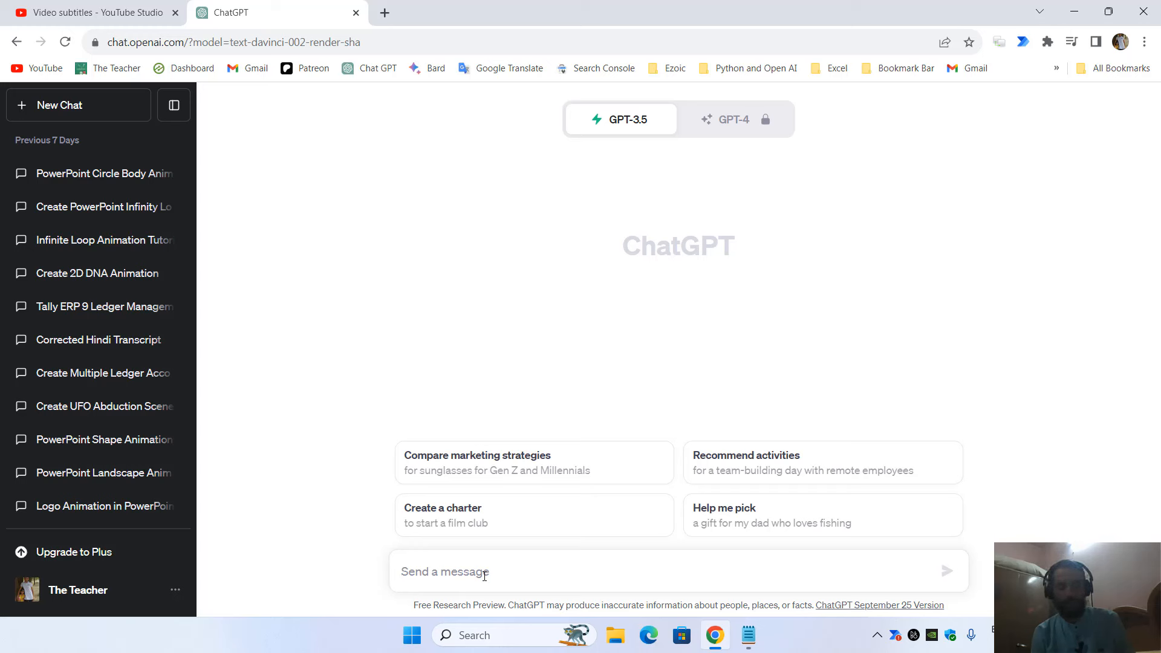
right_click(471, 565)
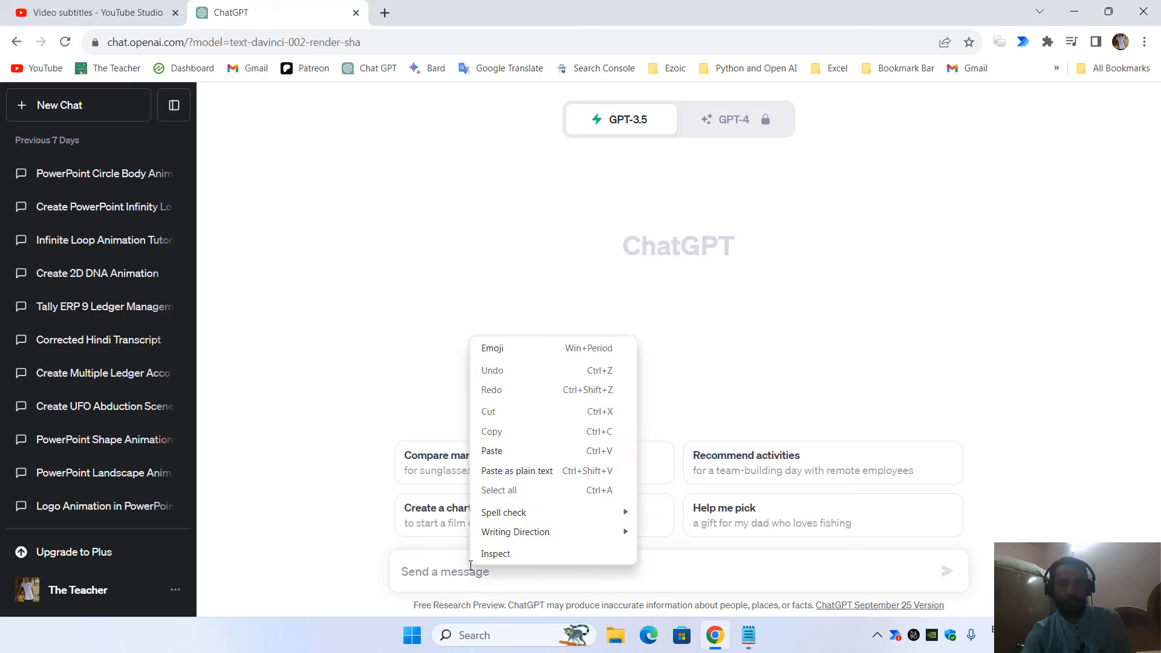
click(518, 449)
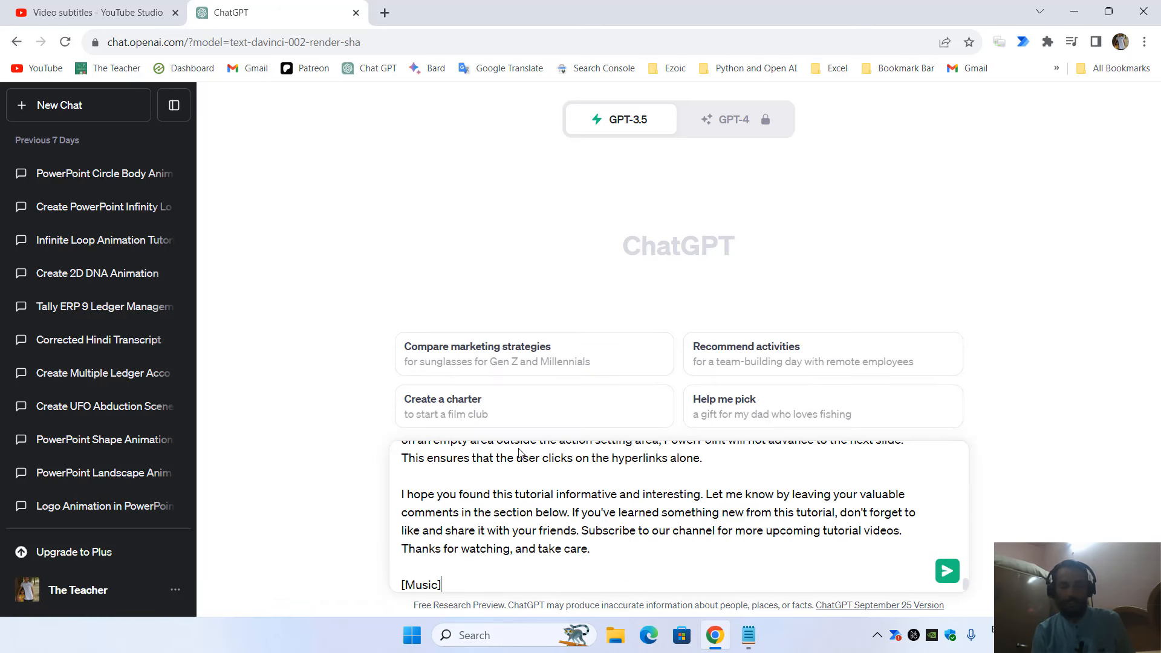
- Add the question "What the above information is all about?" below the captions, send it and read the whole answer
key(shift+Return)
key(shift+Return)
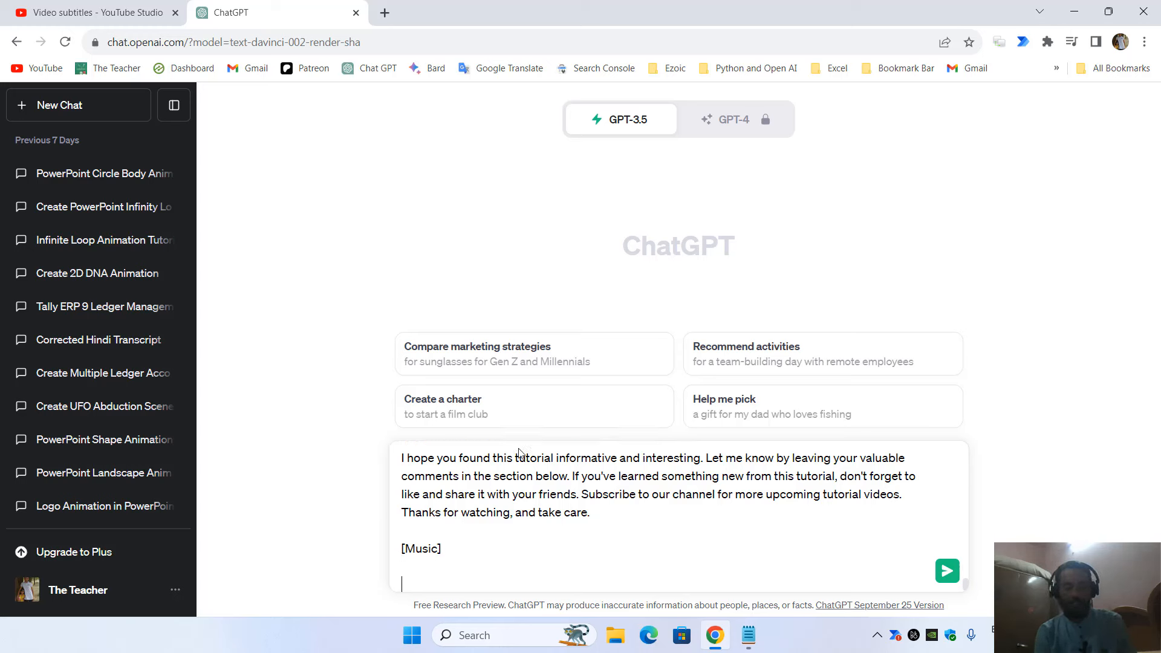
text(What the above info)
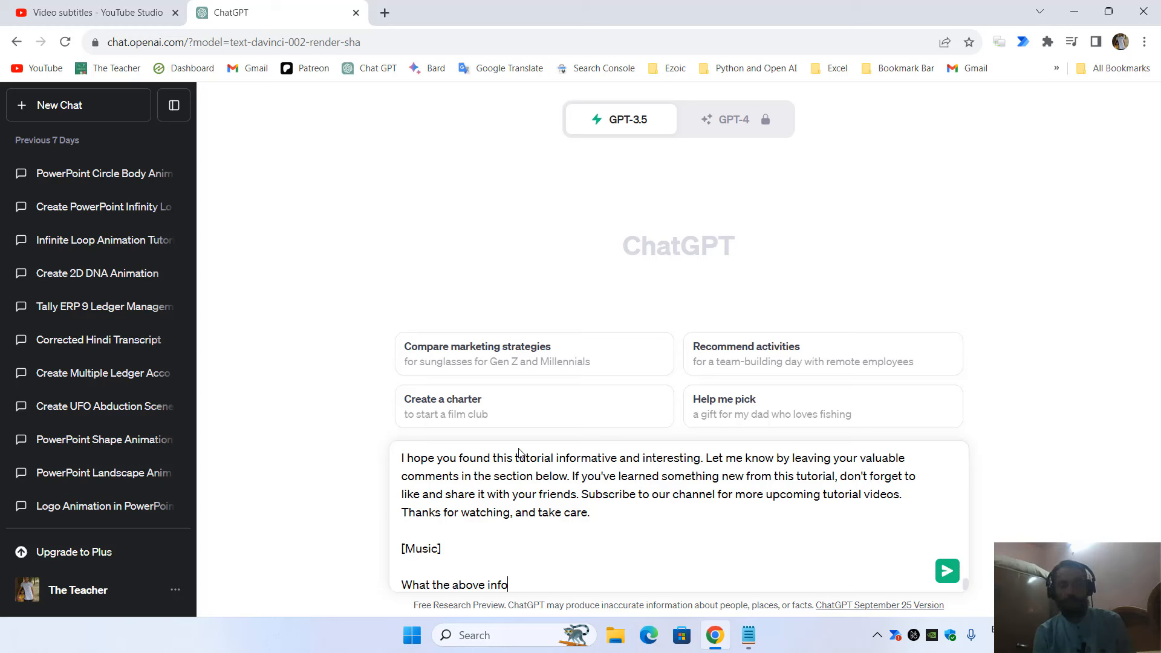
text(rmation is all about?)
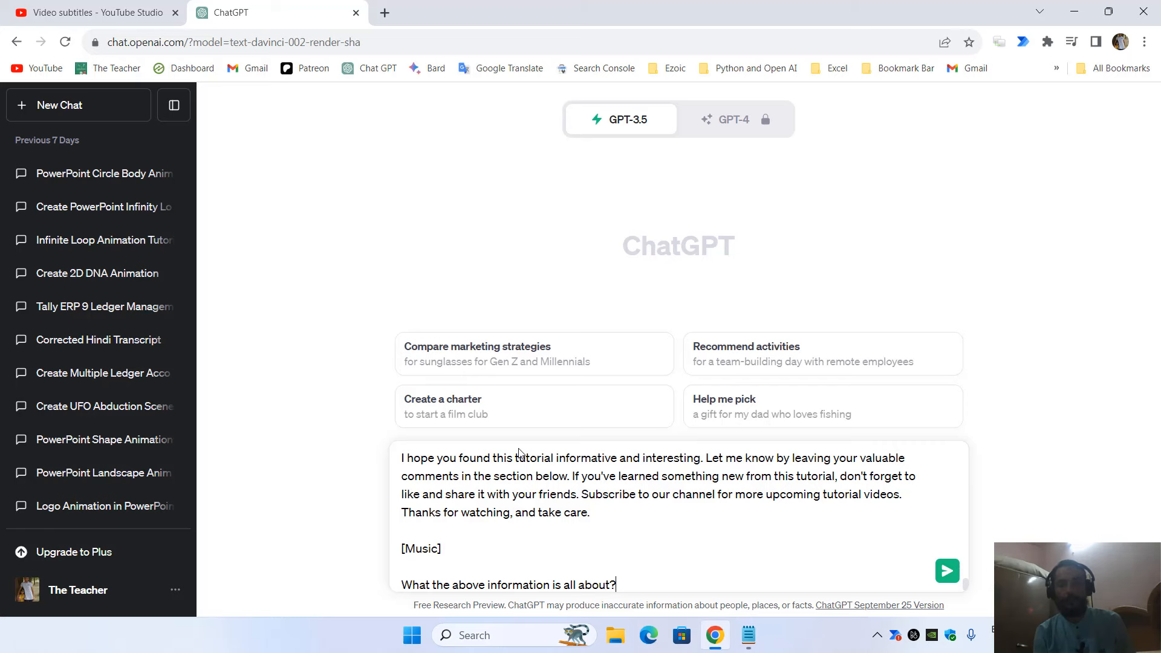
key(Return)
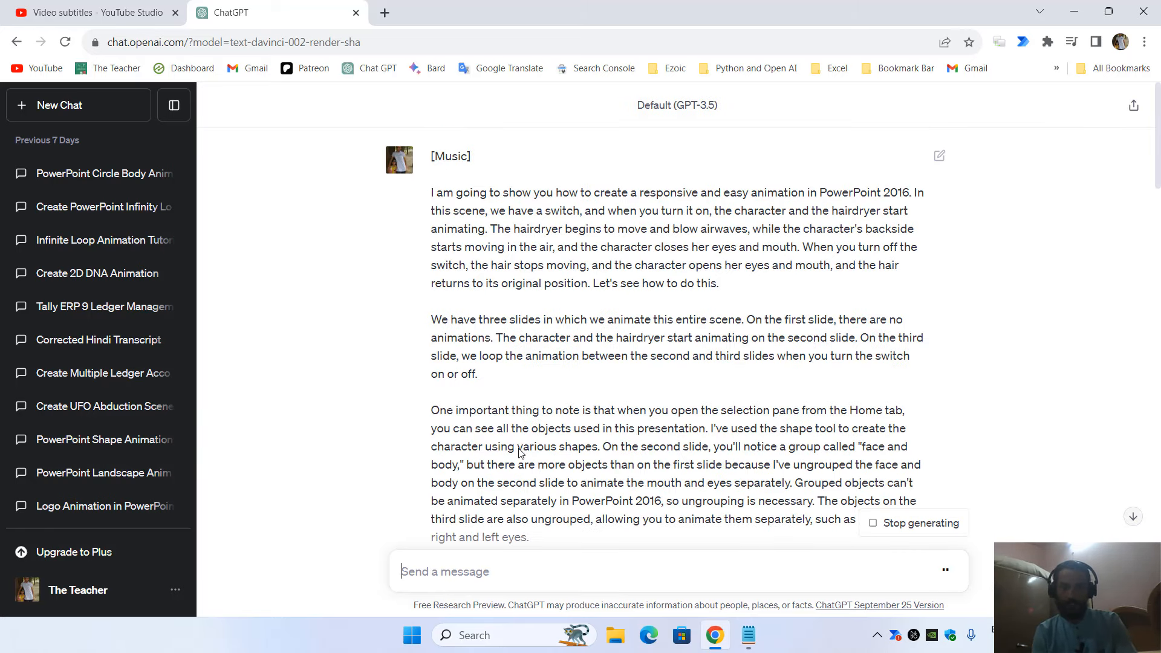
click(1134, 517)
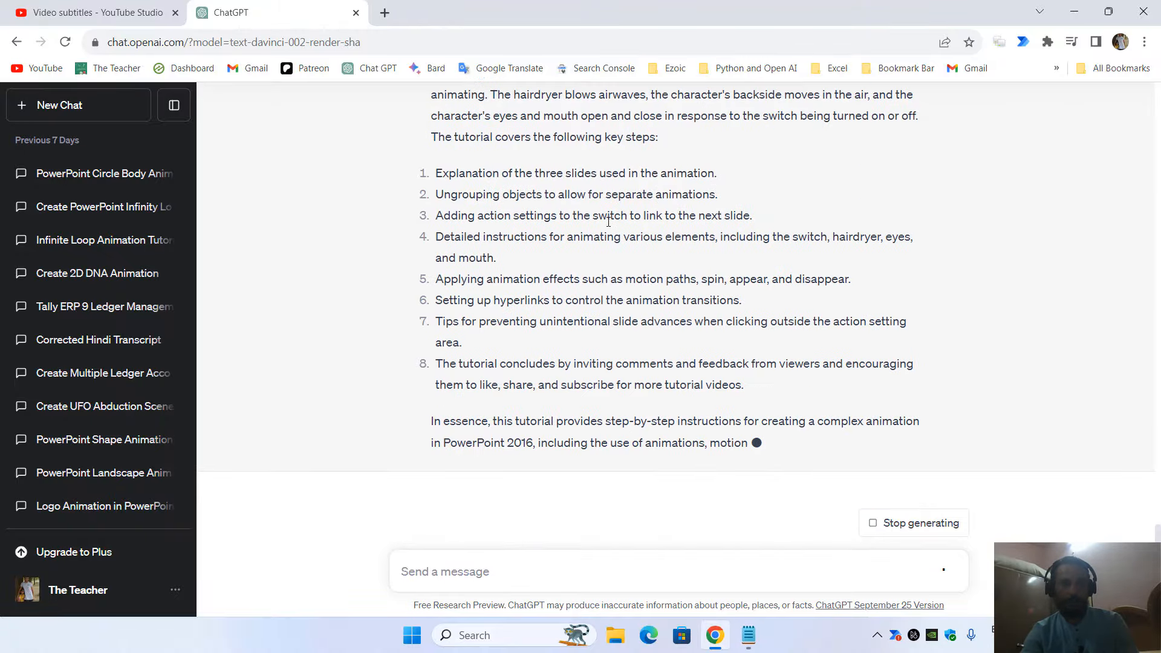
scroll(589, 277, up, 4)
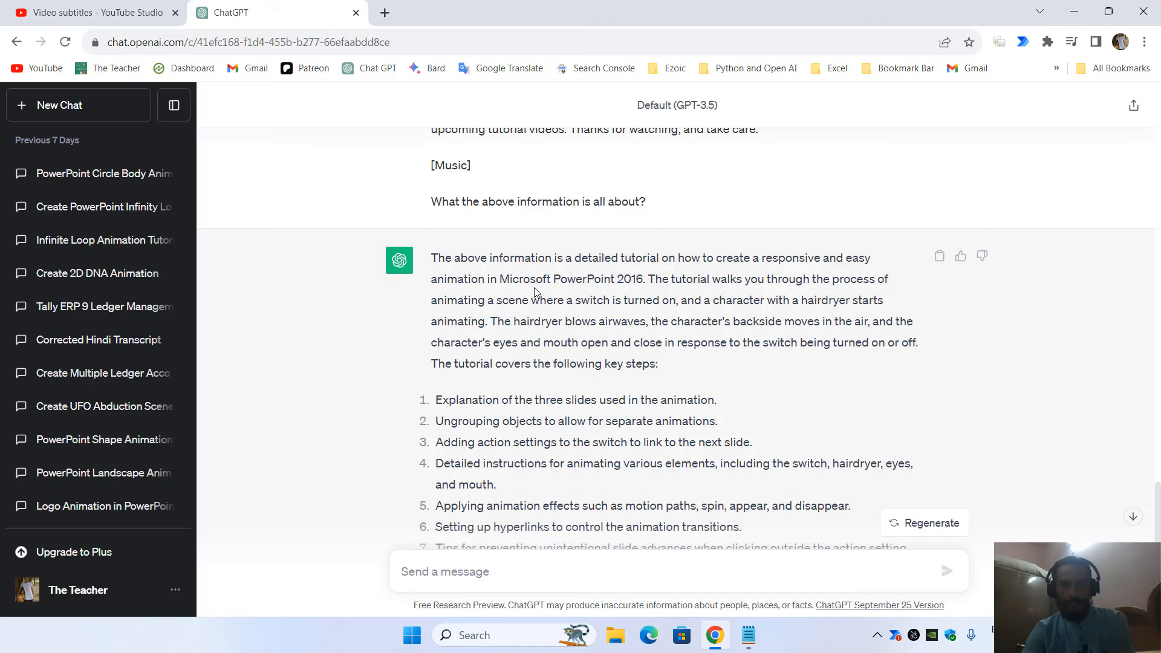
scroll(532, 261, down, 3)
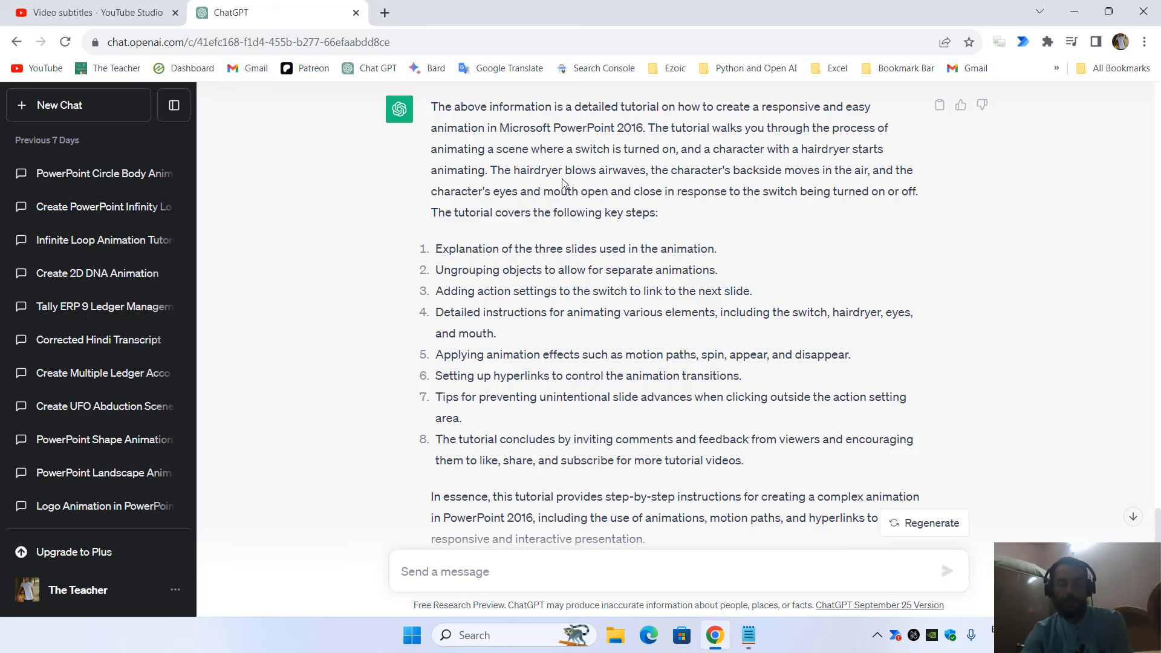
scroll(512, 242, down, 1)
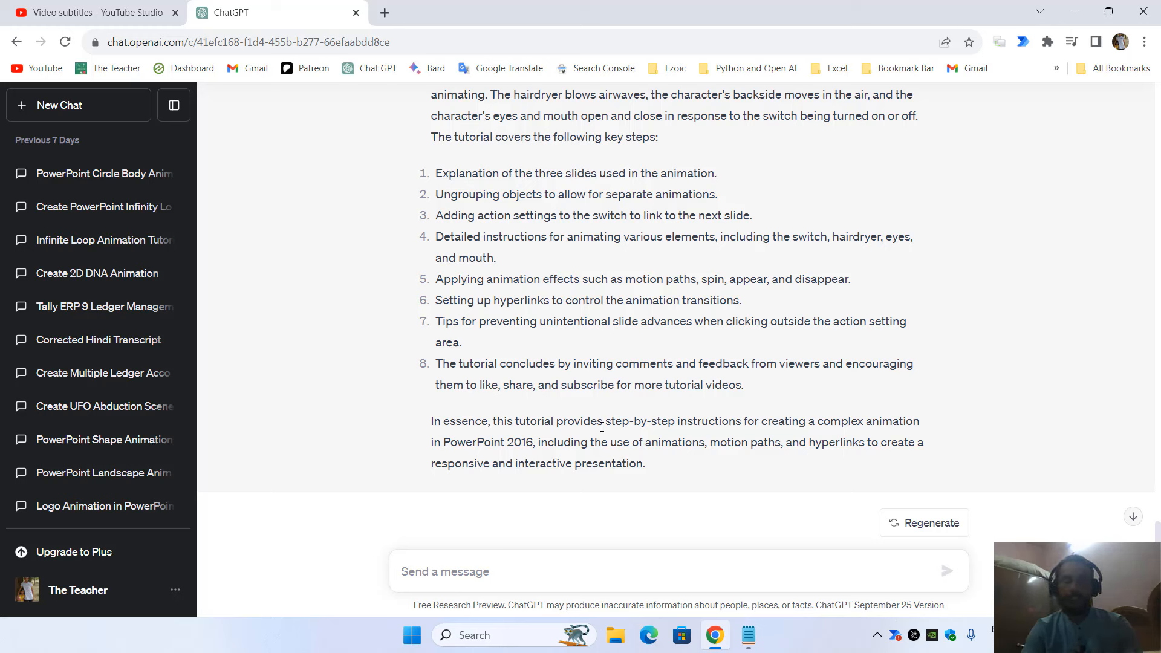
- Send ChatGPT the request "Suggest Me 10 Optimized Titles for the above tutorial video."
click(501, 571)
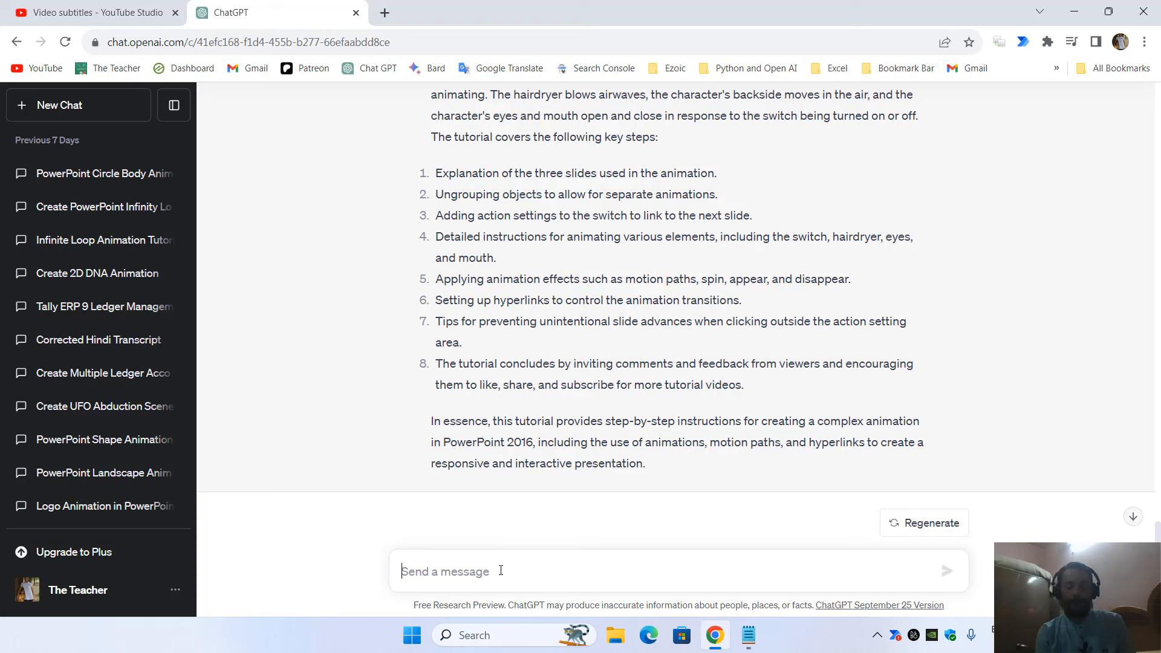
text(Suggest Me 10)
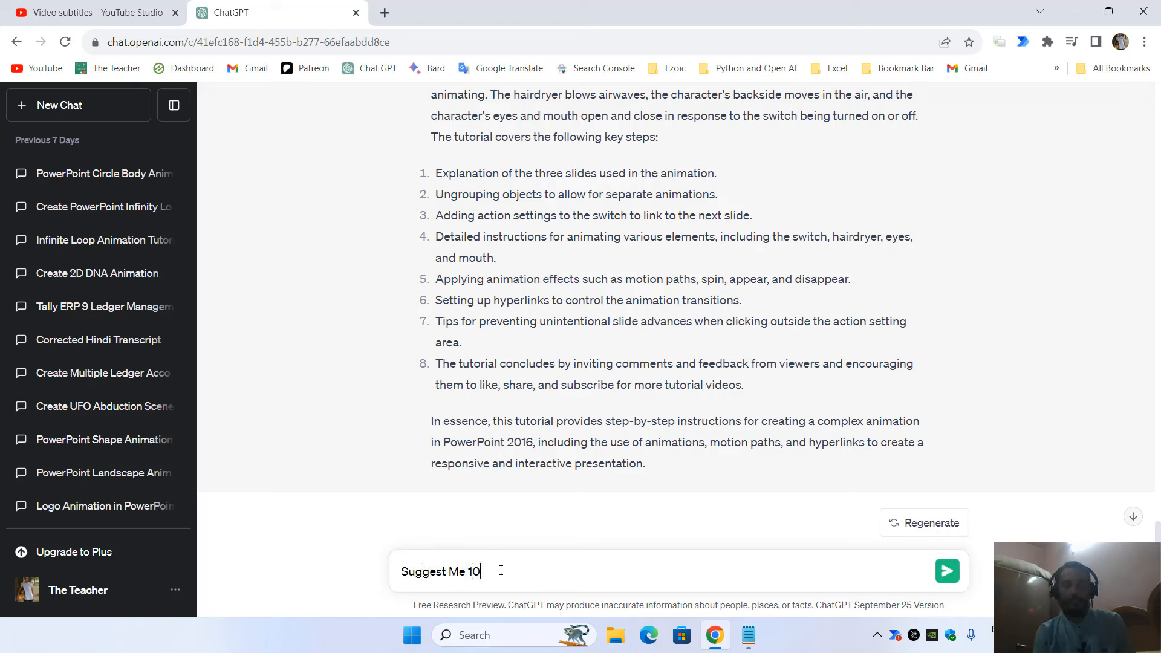
text( Optimized)
text( Tiles for mmy v)
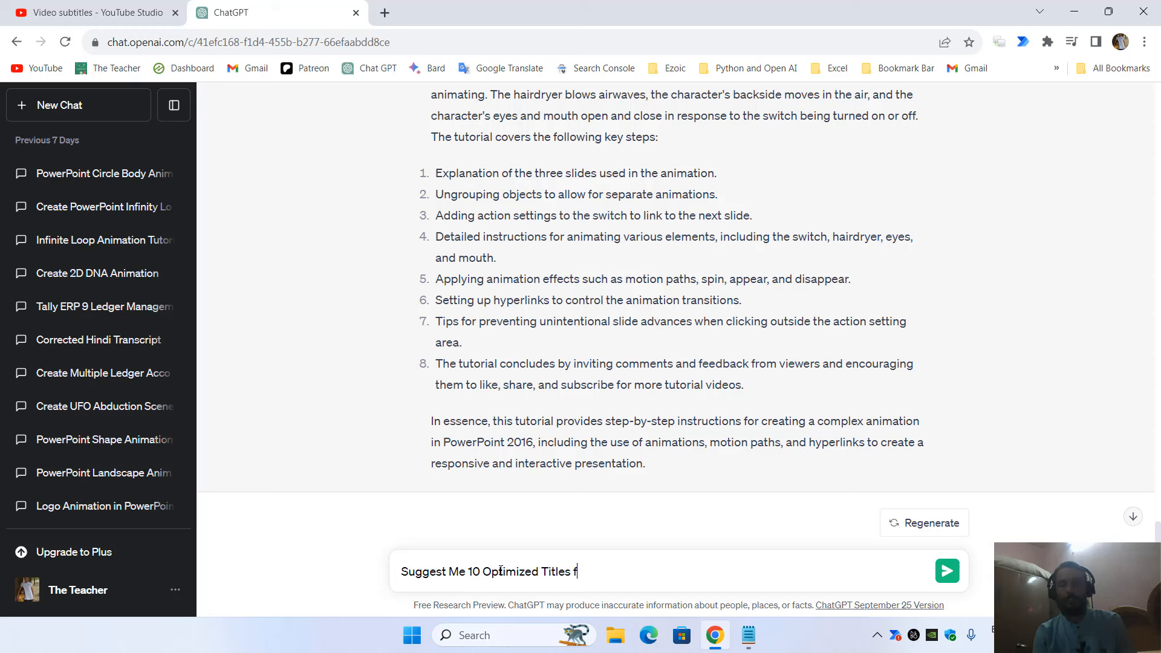
key(BackSpace)
key(BackSpace)
key(BackSpace)
key(BackSpace)
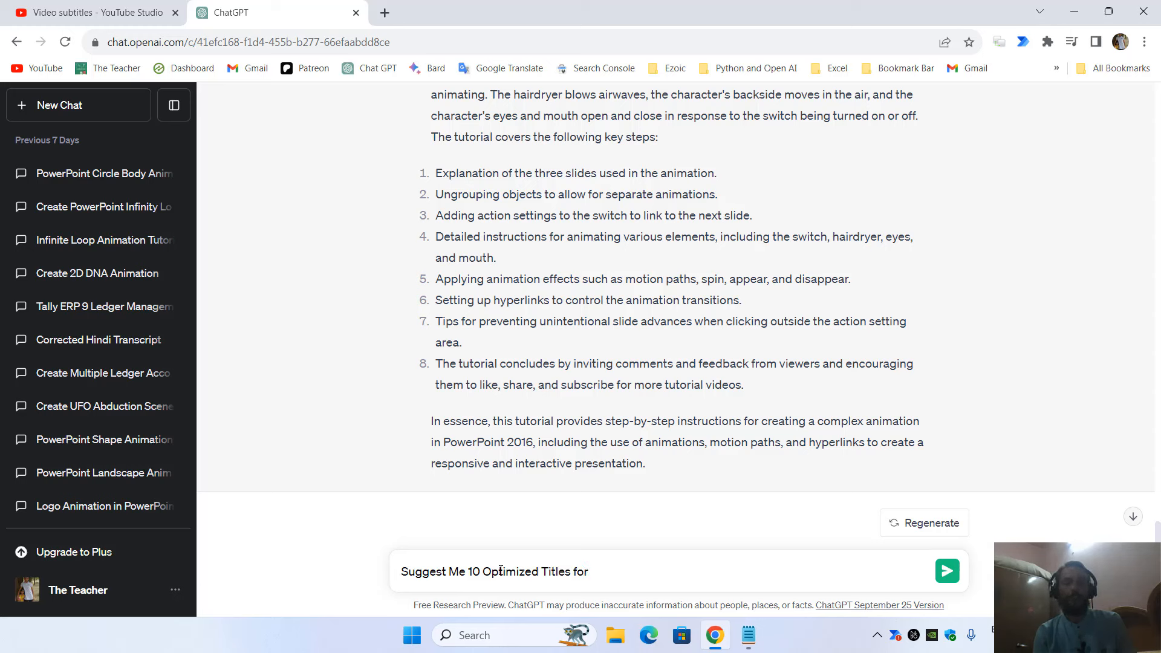
text(the above tutorial video.)
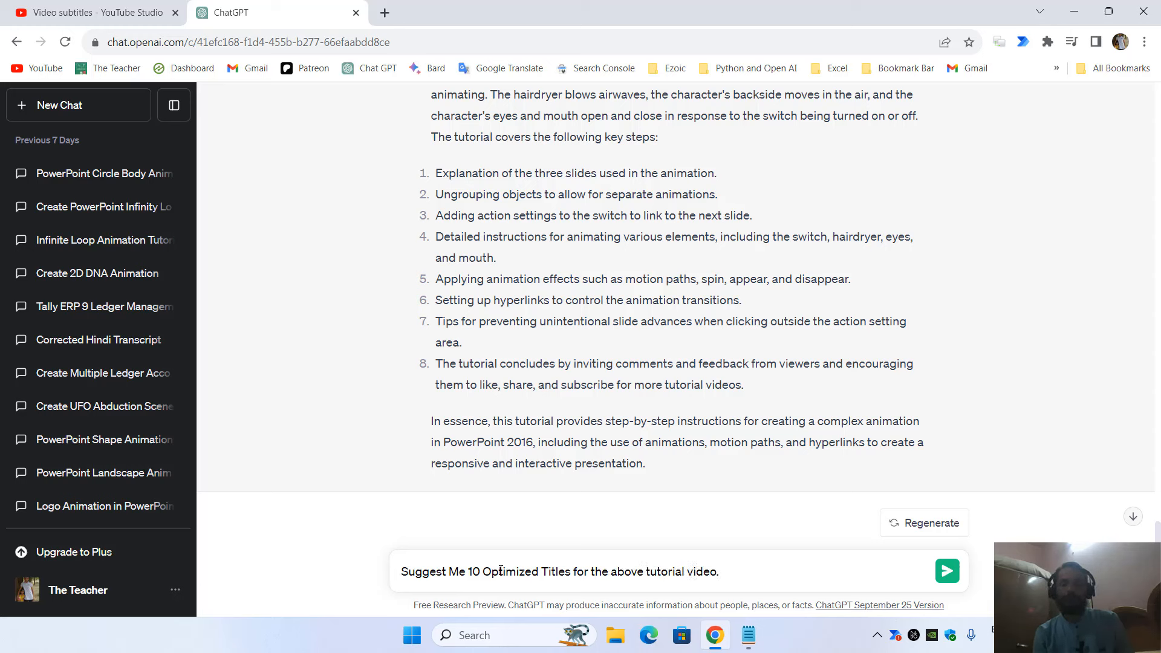
key(Return)
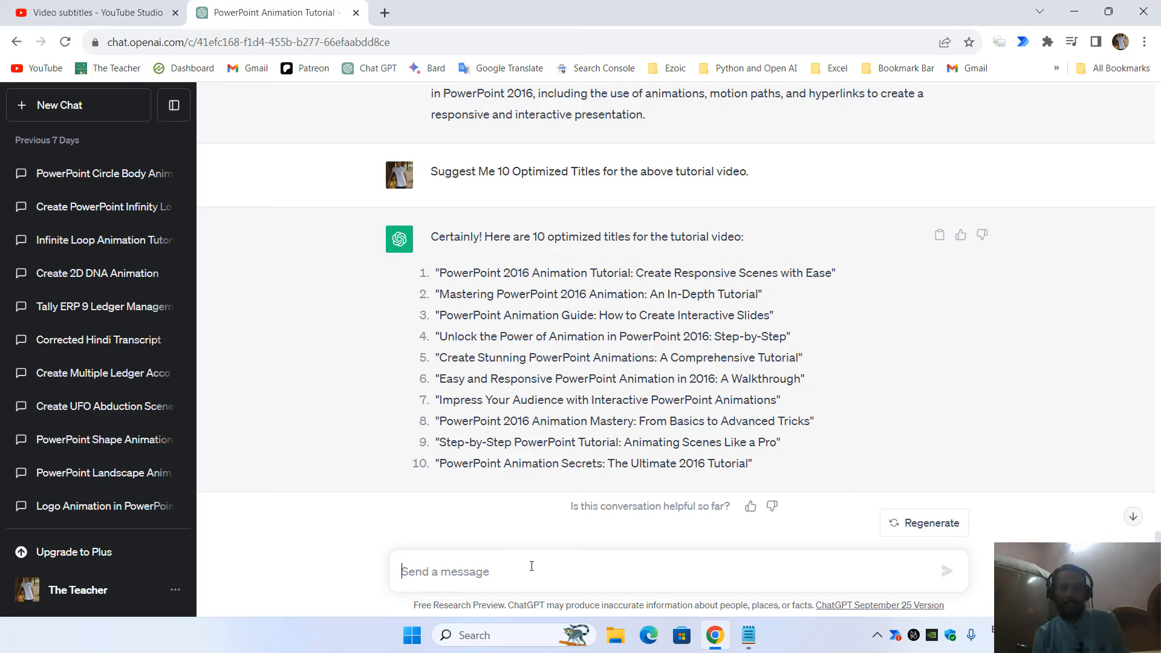
- Send ChatGPT the request "Suggest 10 Optimized Titles in World's Top 10 Most Spoken Languages" and view the answer
text(Suggest)
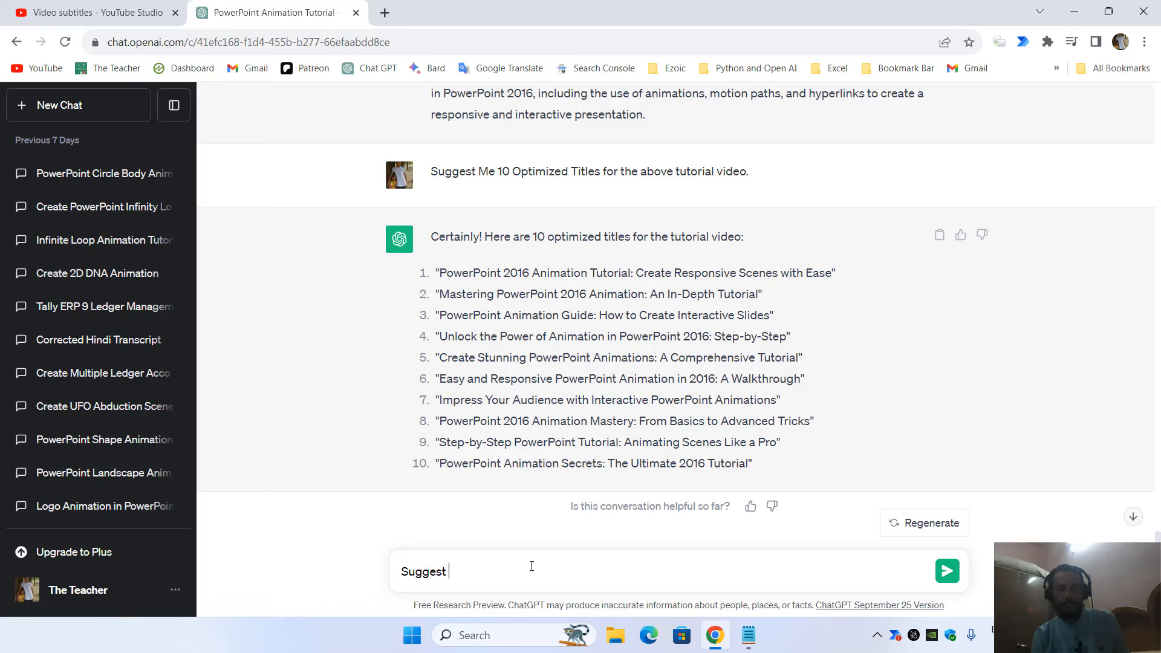
text( 10 Optimized )
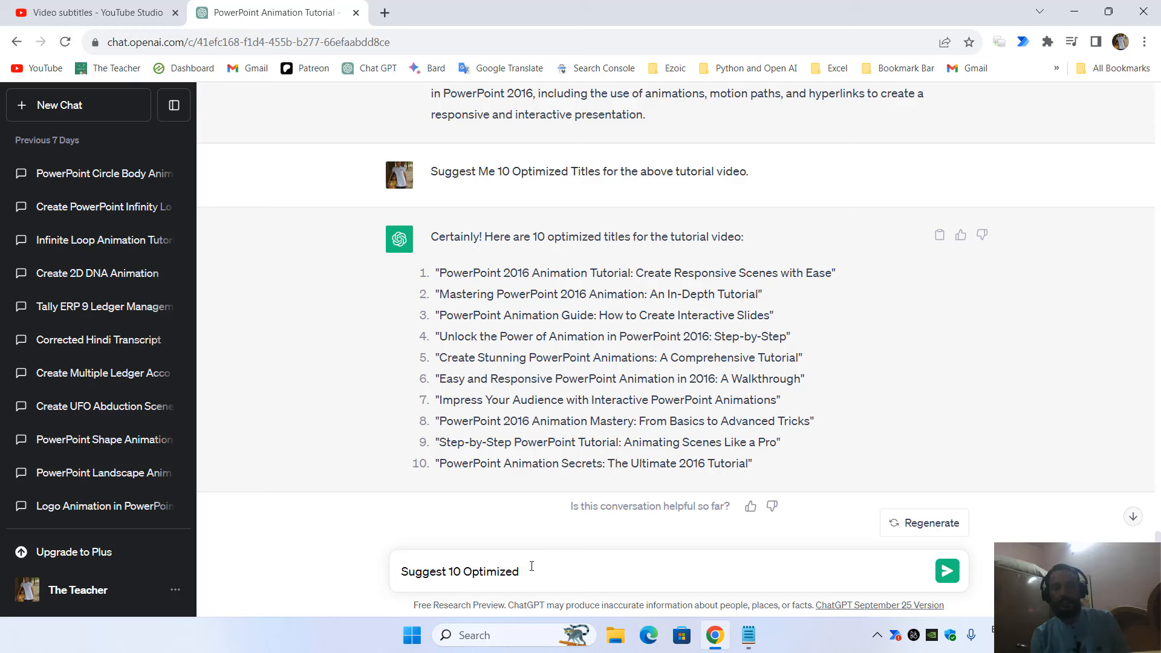
text(Titles in)
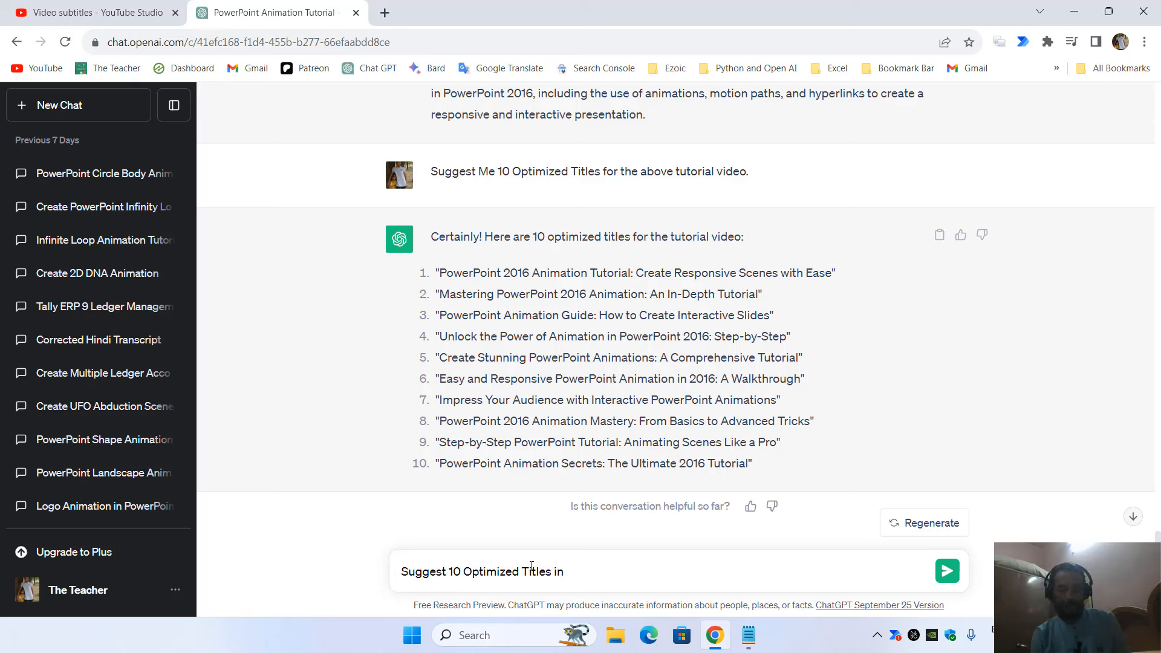
text( World's Top 10 Most Sp)
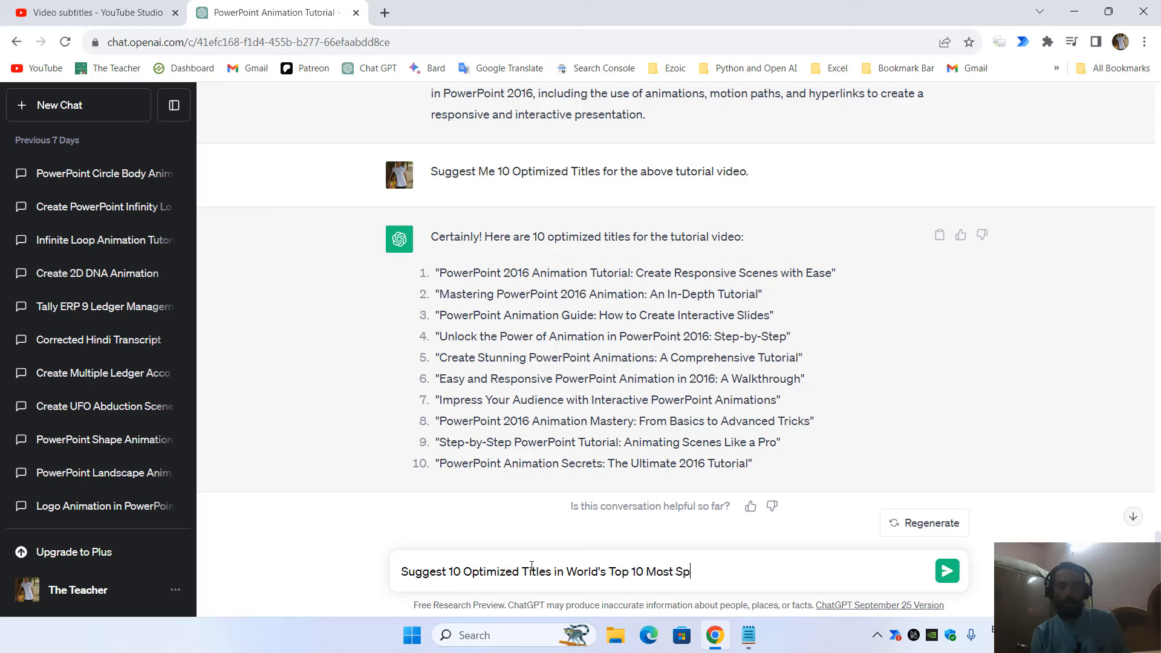
text(oken Langau)
key(BackSpace)
text(uages)
key(Return)
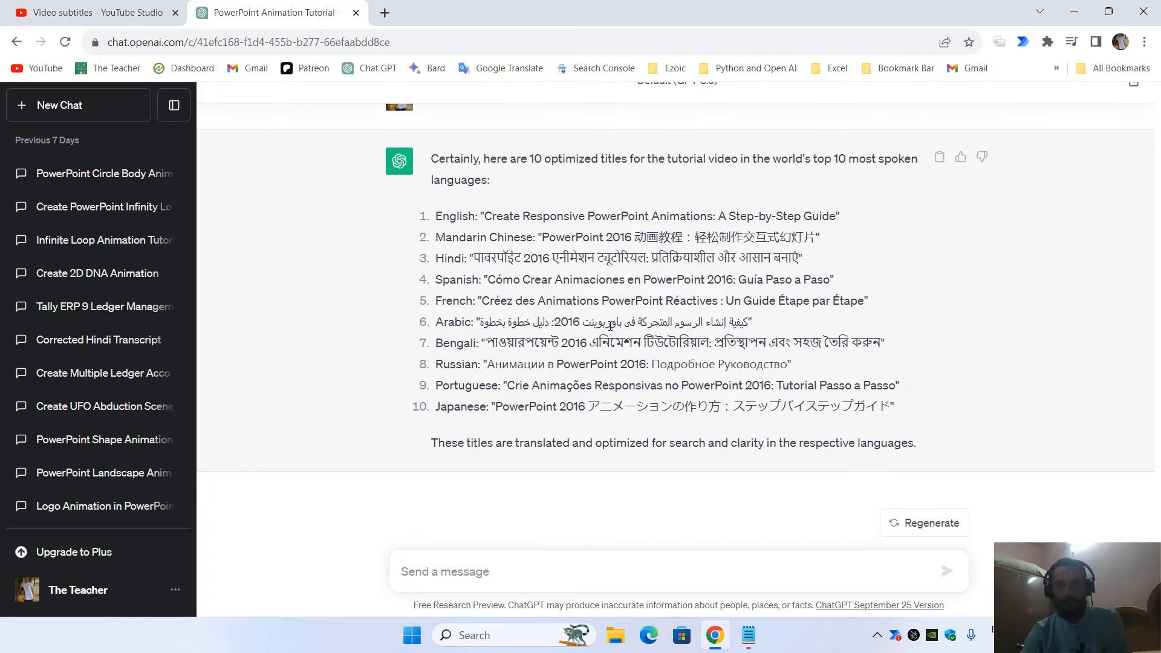
scroll(610, 326, up, 3)
- Copy the full description from the video's details in YouTube Studio and paste it into the ChatGPT message, followed by a blank line
click(95, 12)
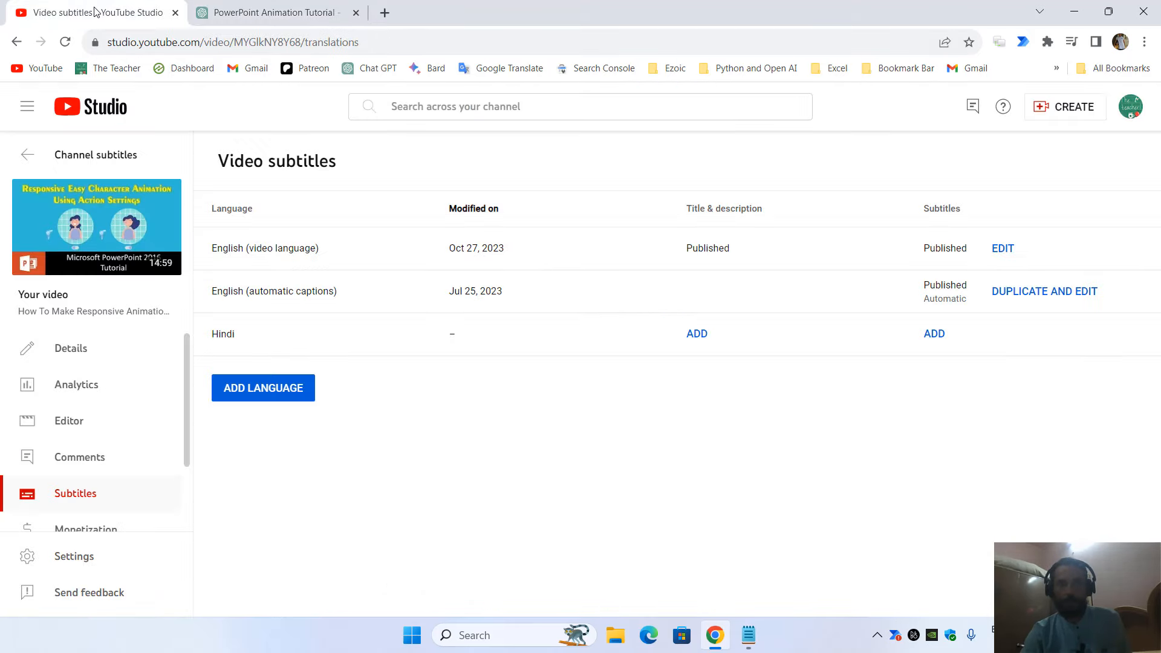
click(705, 260)
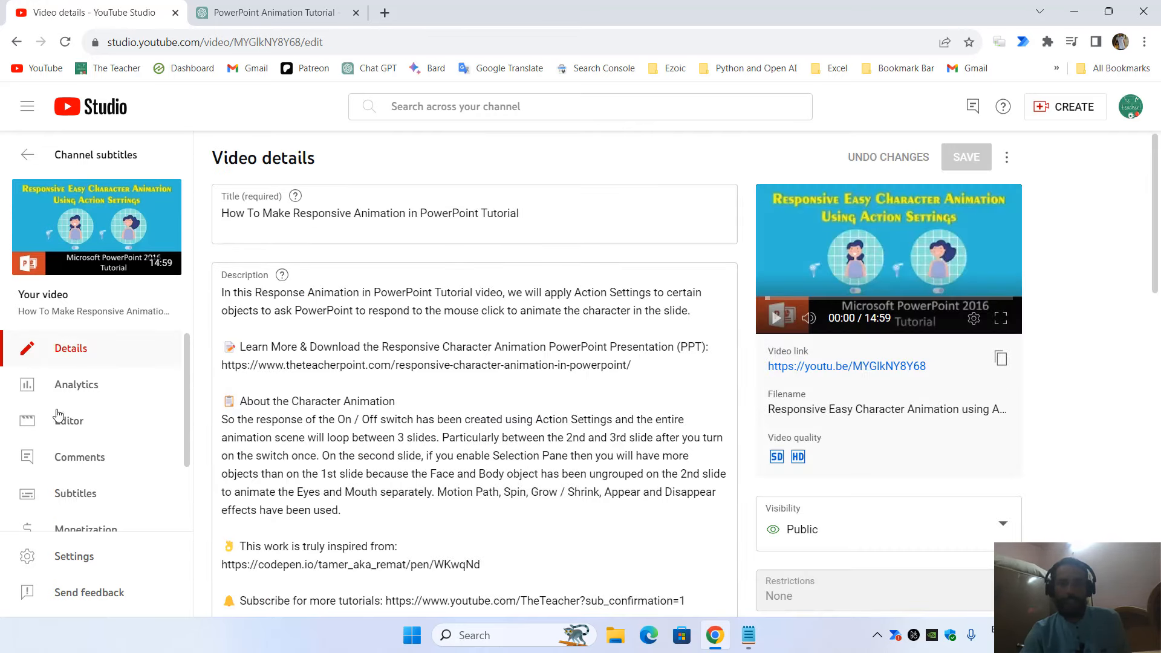
click(379, 314)
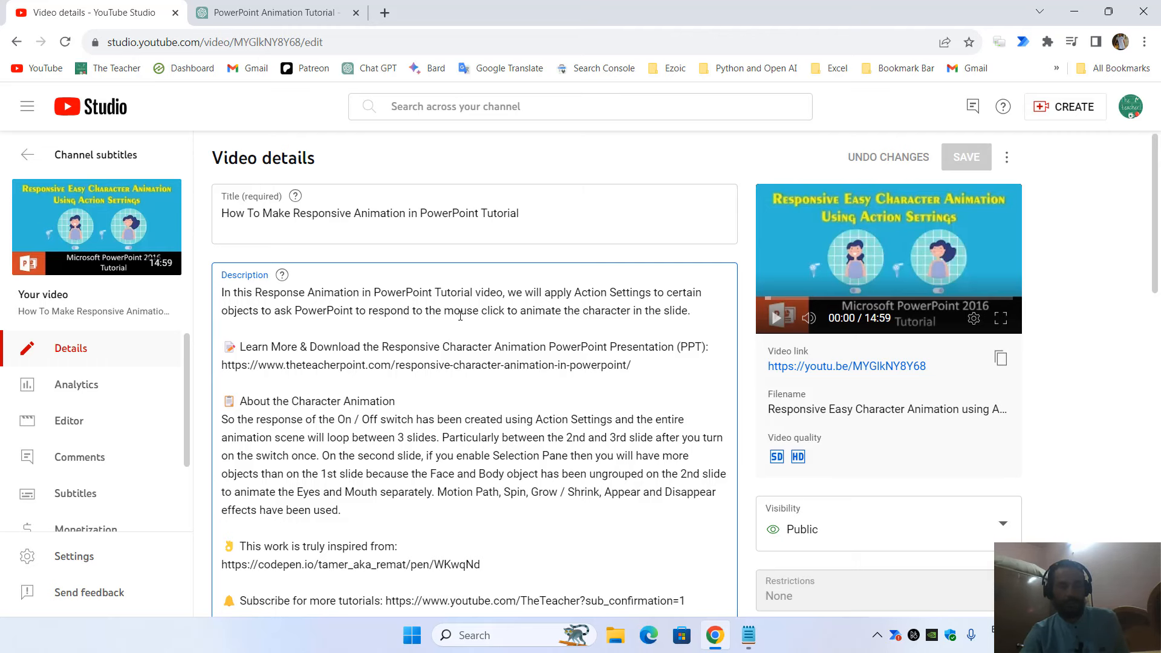
key(ctrl+a)
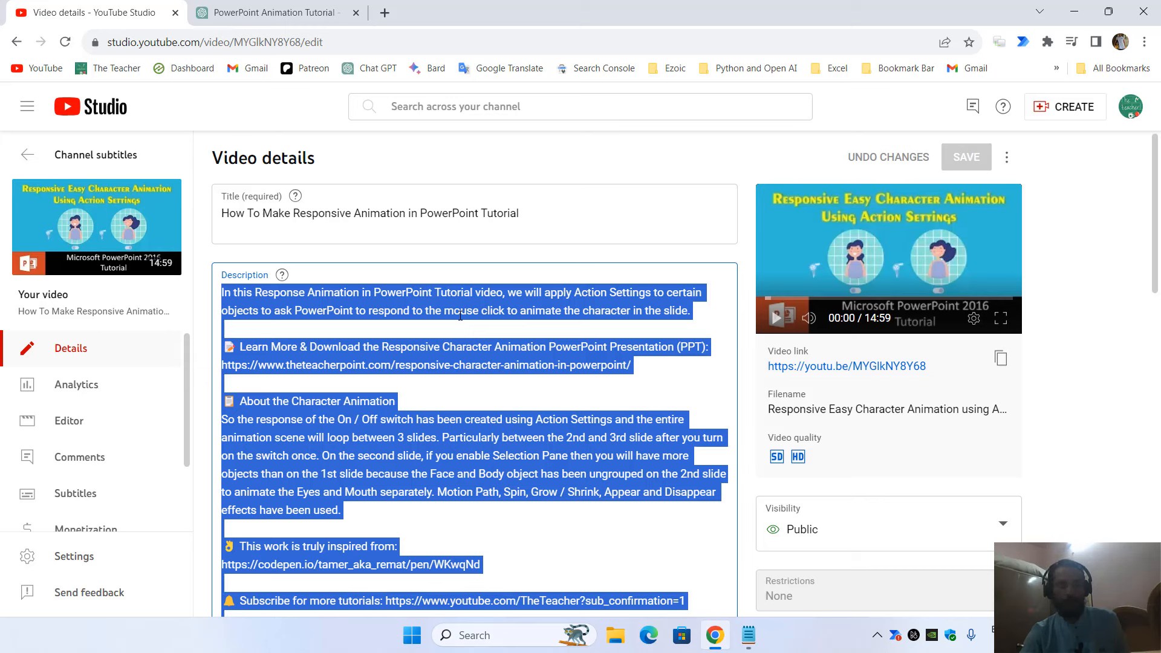
click(272, 12)
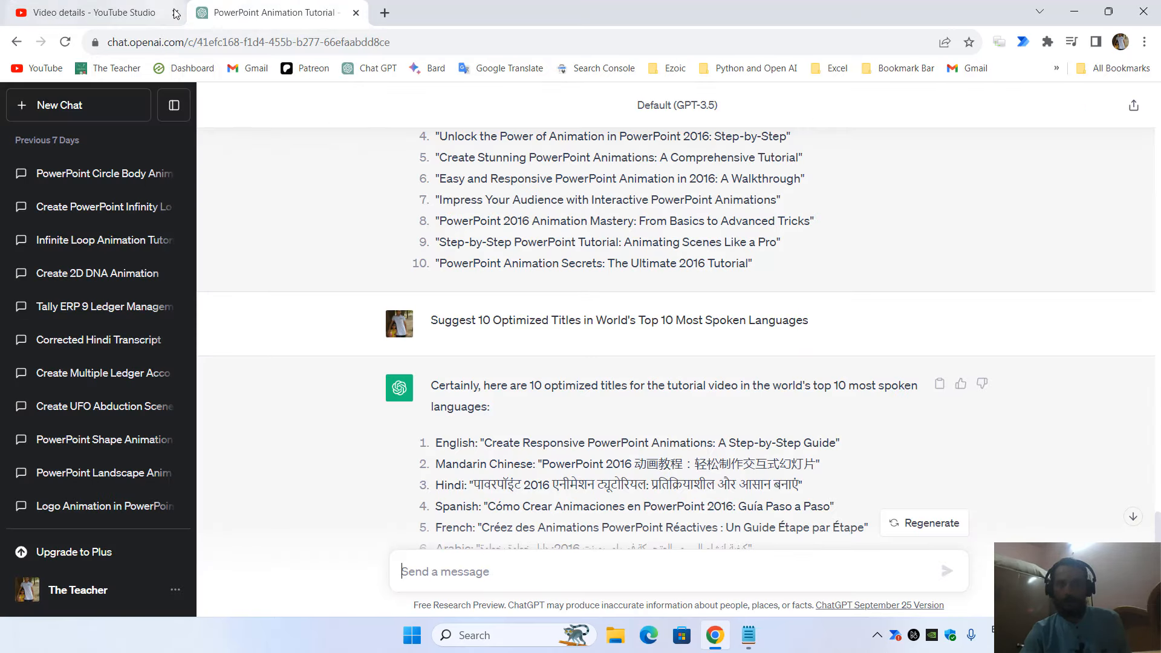
scroll(545, 546, down, 4)
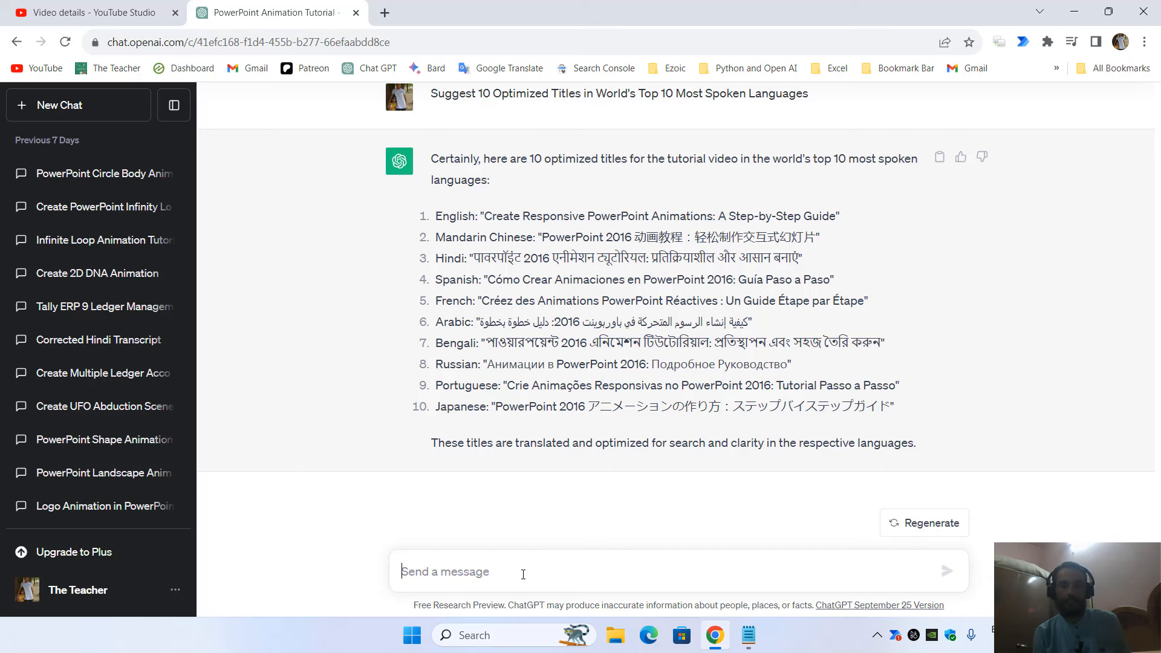
key(ctrl+v)
key(shift+Return)
key(shift+Return)
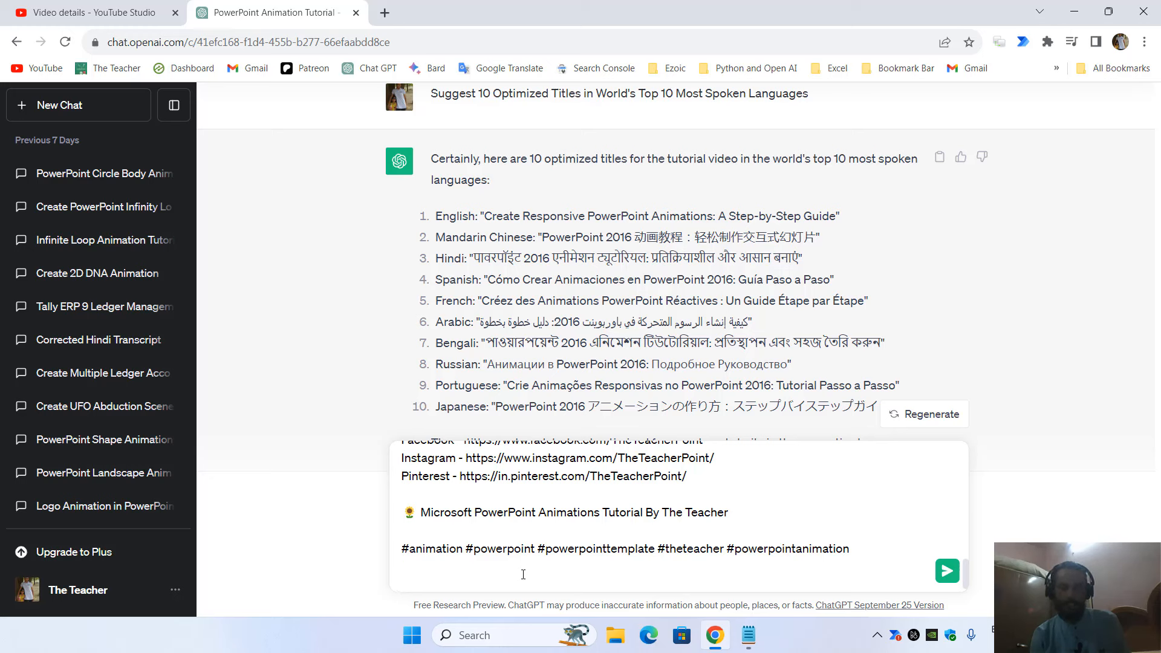
- Add and send the request "So, suggest me an optimized and detailed description including the Key Points of the tutorial and also the links from the original description."
text(So)
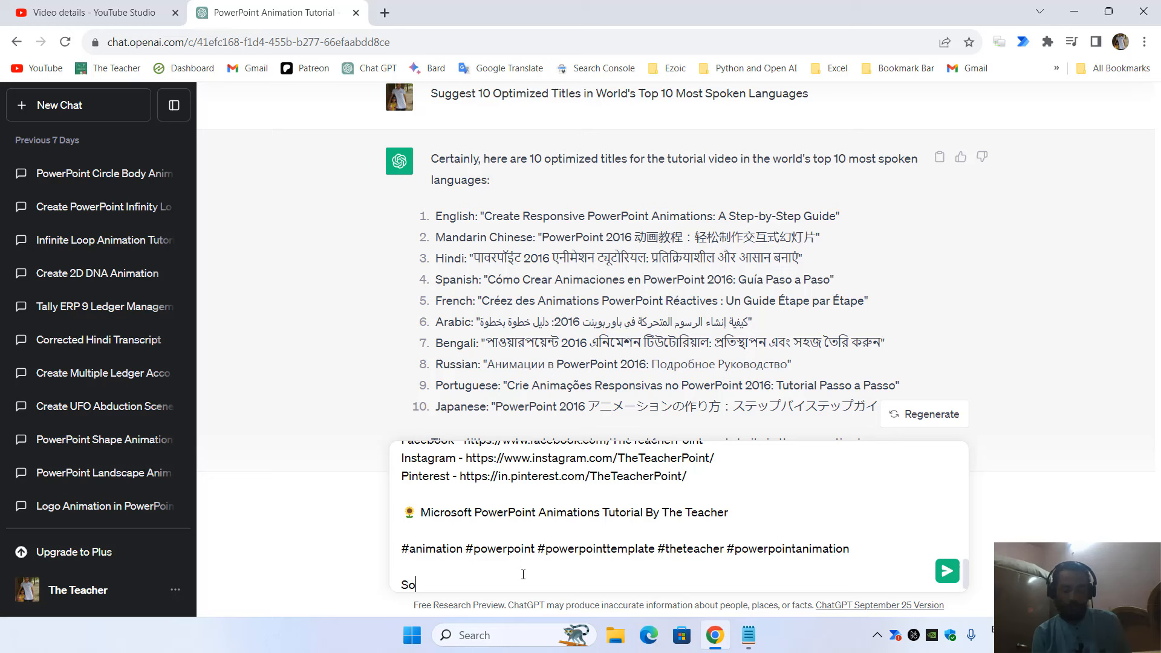
text(, suggest me a)
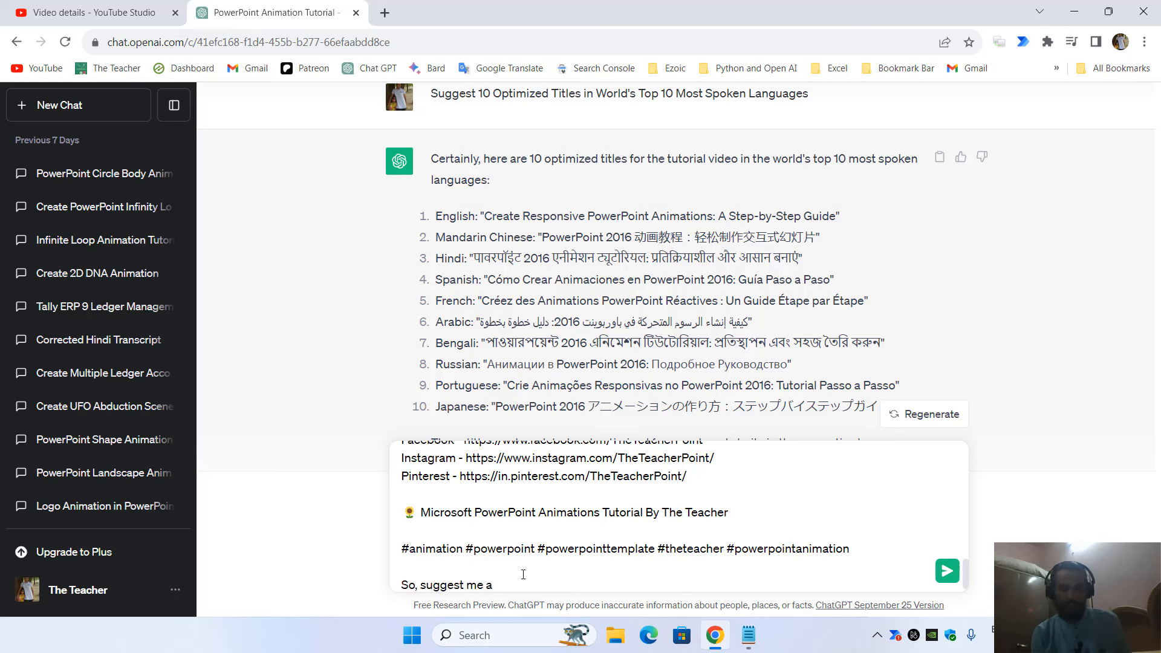
text(n optimized and)
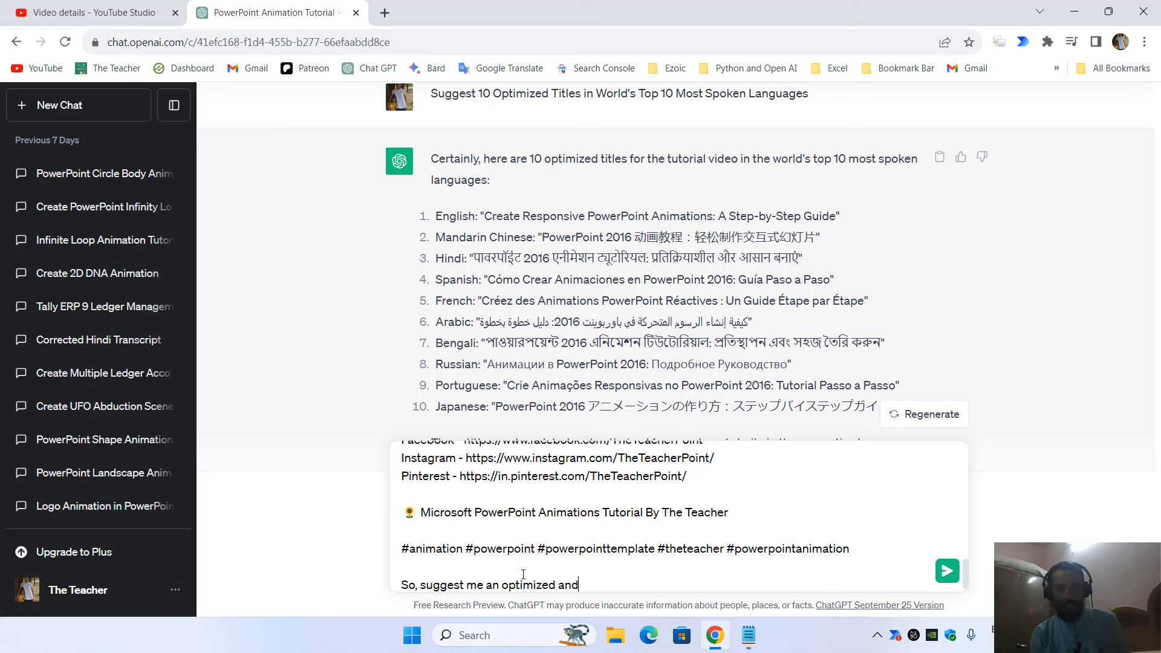
text( detailed ds)
key(BackSpace)
text(escription including)
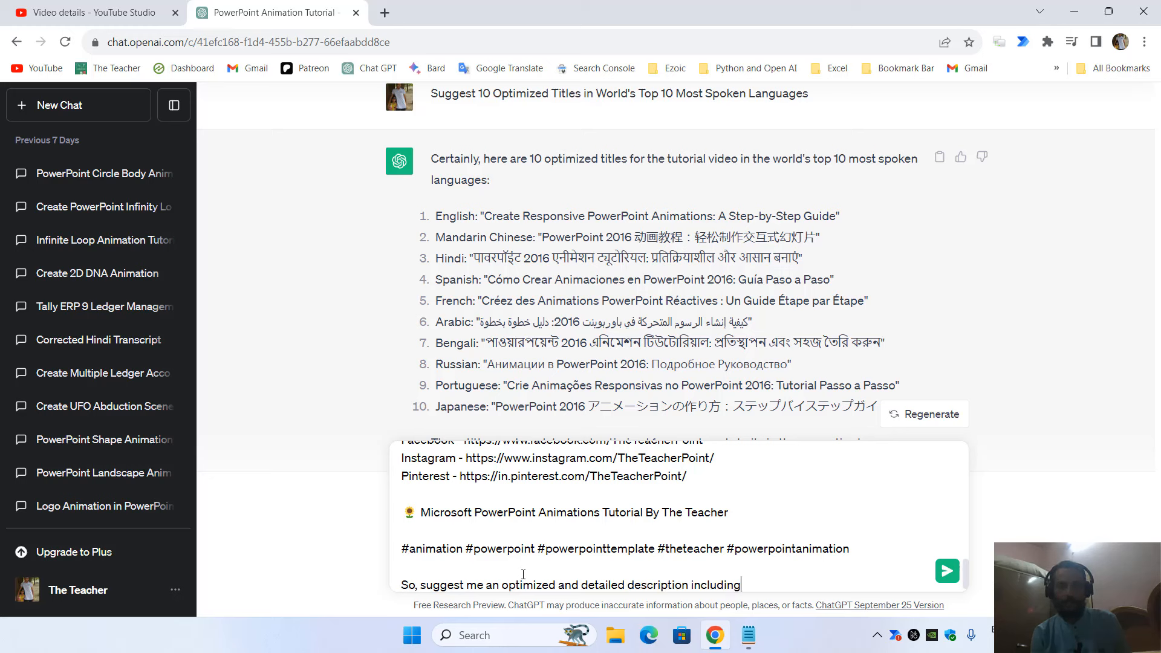
text( the Key Points of the tutoria)
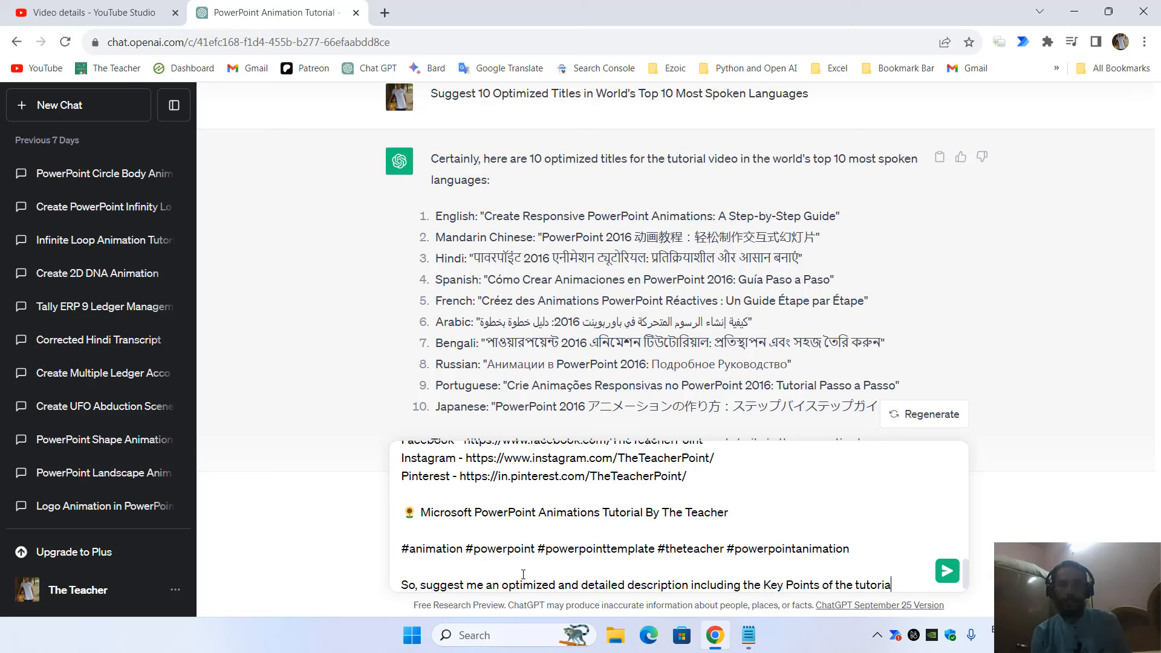
text(l and also th)
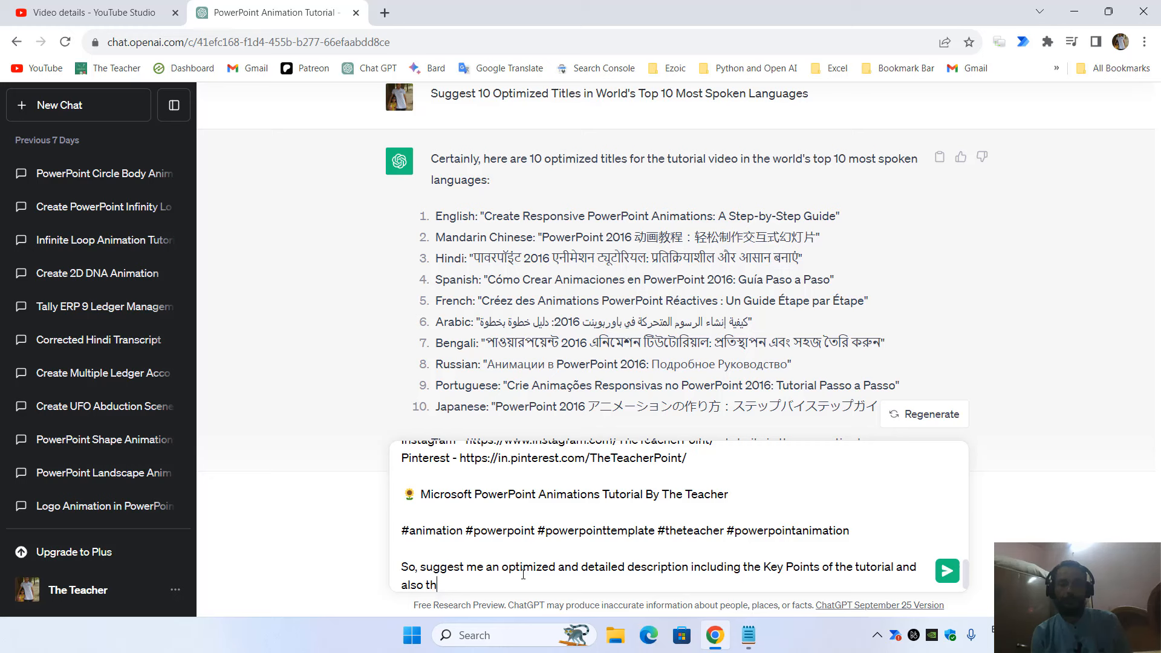
text(e links from the ori)
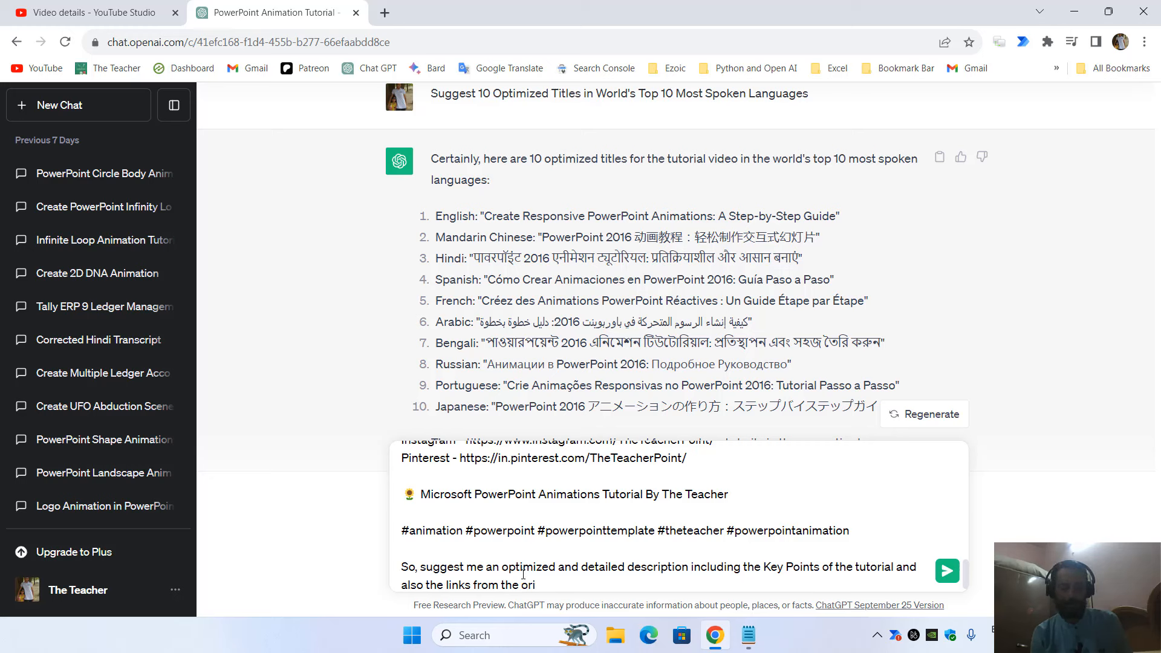
text(ginal desc)
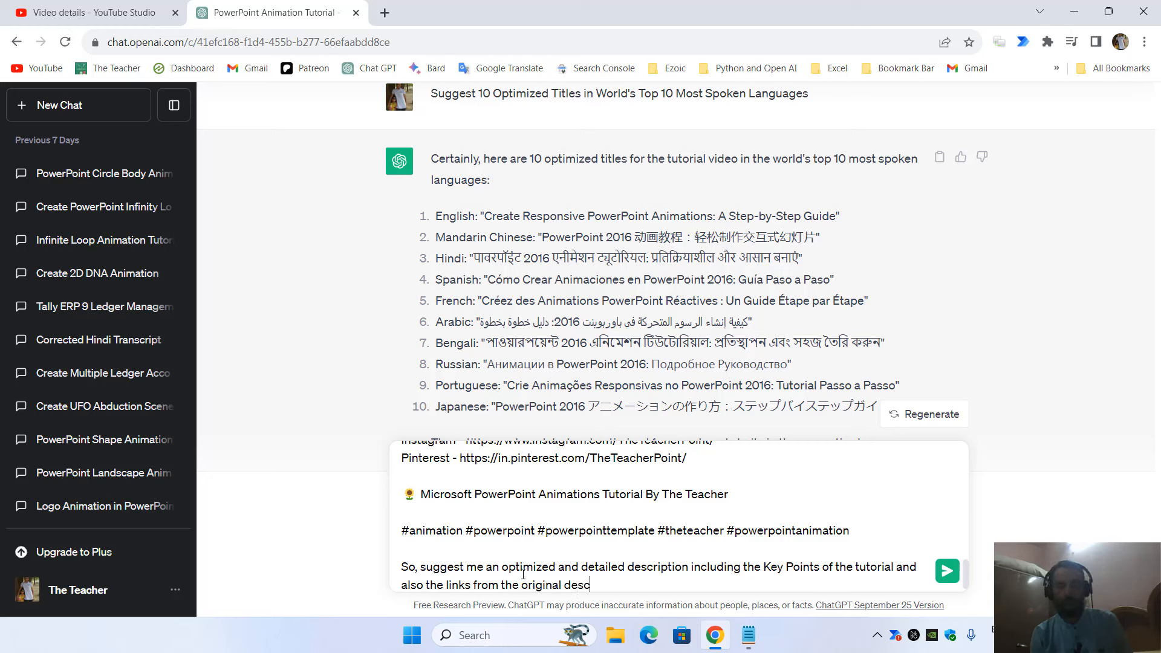
text(ription.)
key(Return)
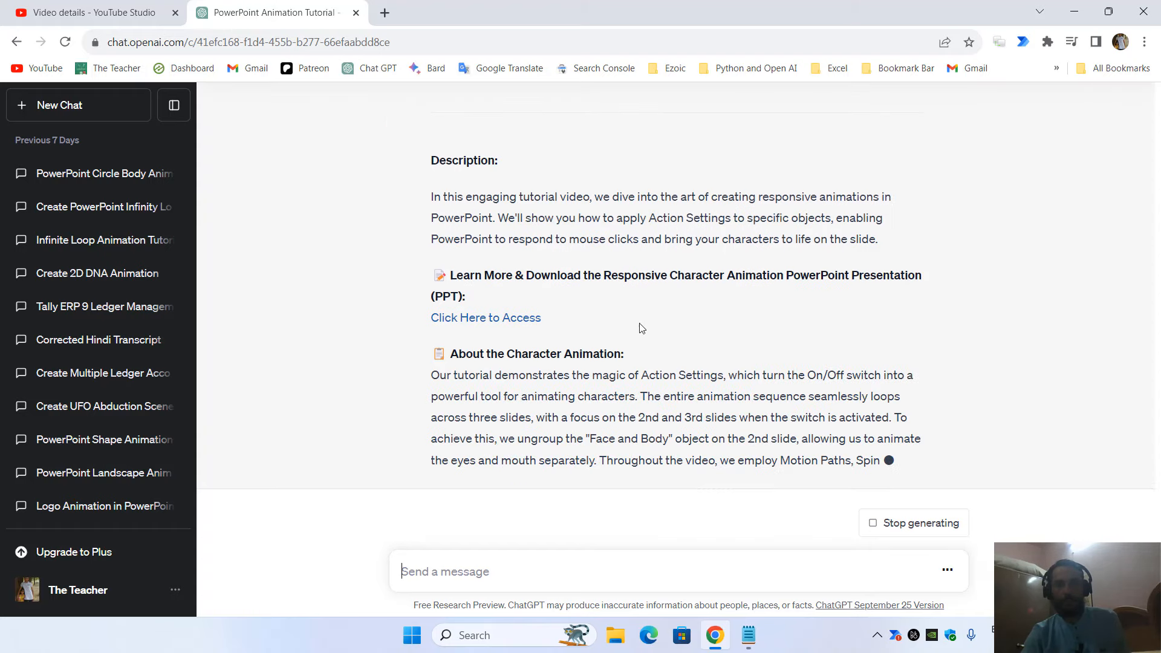
- Read through the suggested description, and send the follow-up "Can you please add more details to the key points of the tutorial?"
scroll(635, 302, up, 4)
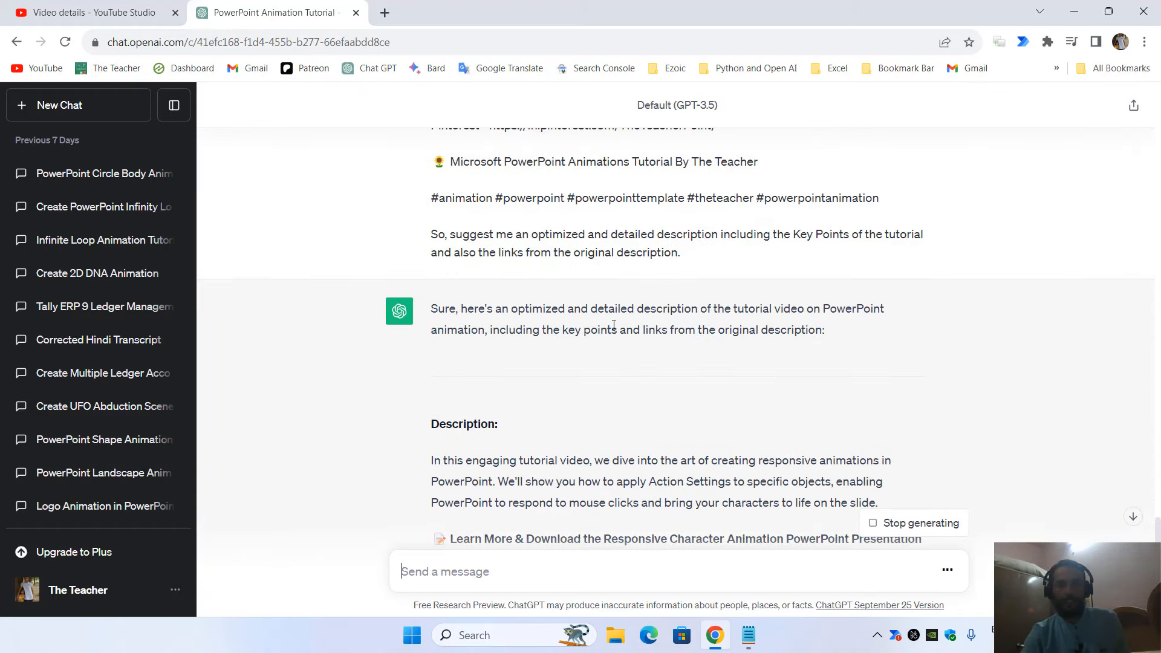
scroll(614, 325, down, 5)
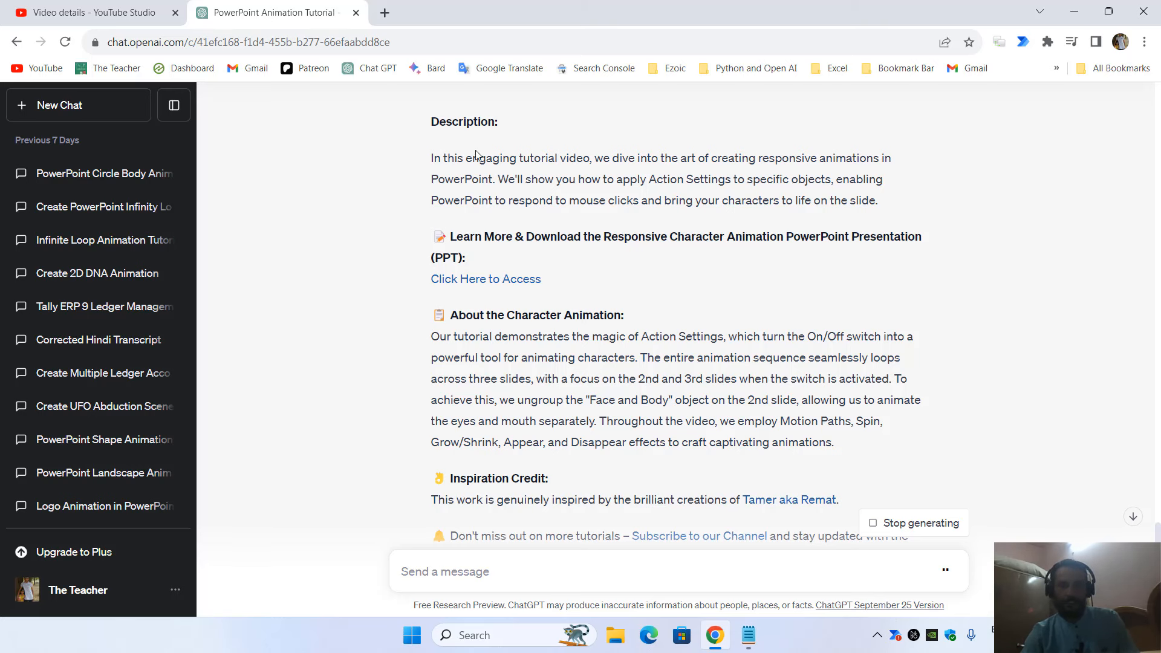
scroll(520, 266, down, 2)
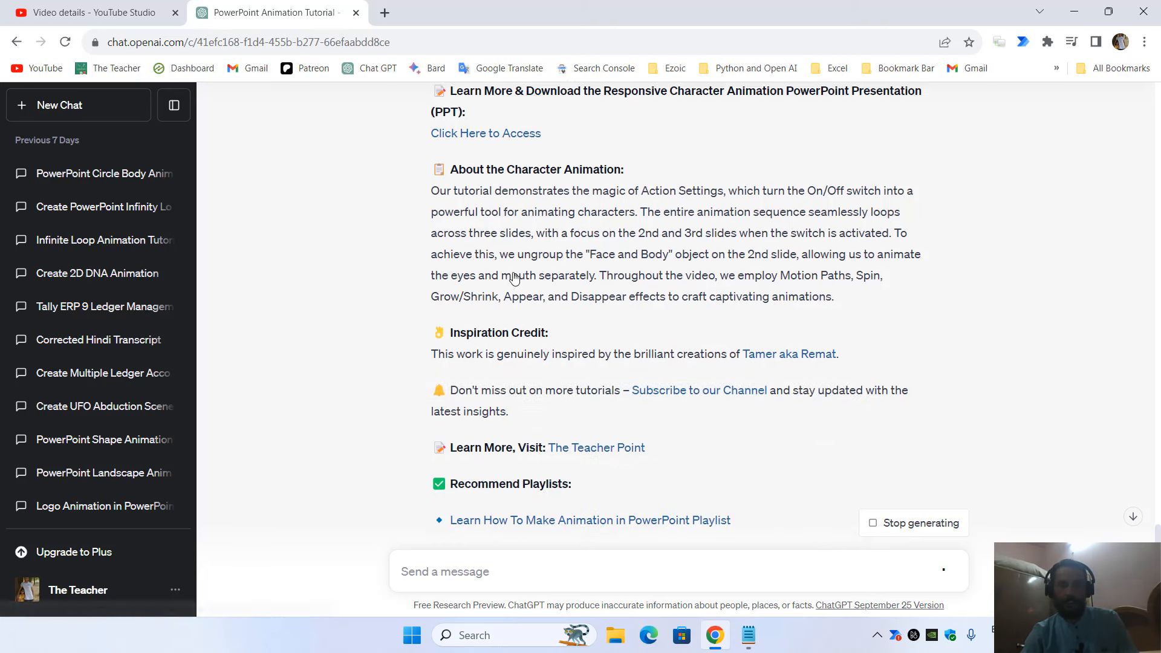
scroll(559, 302, down, 9)
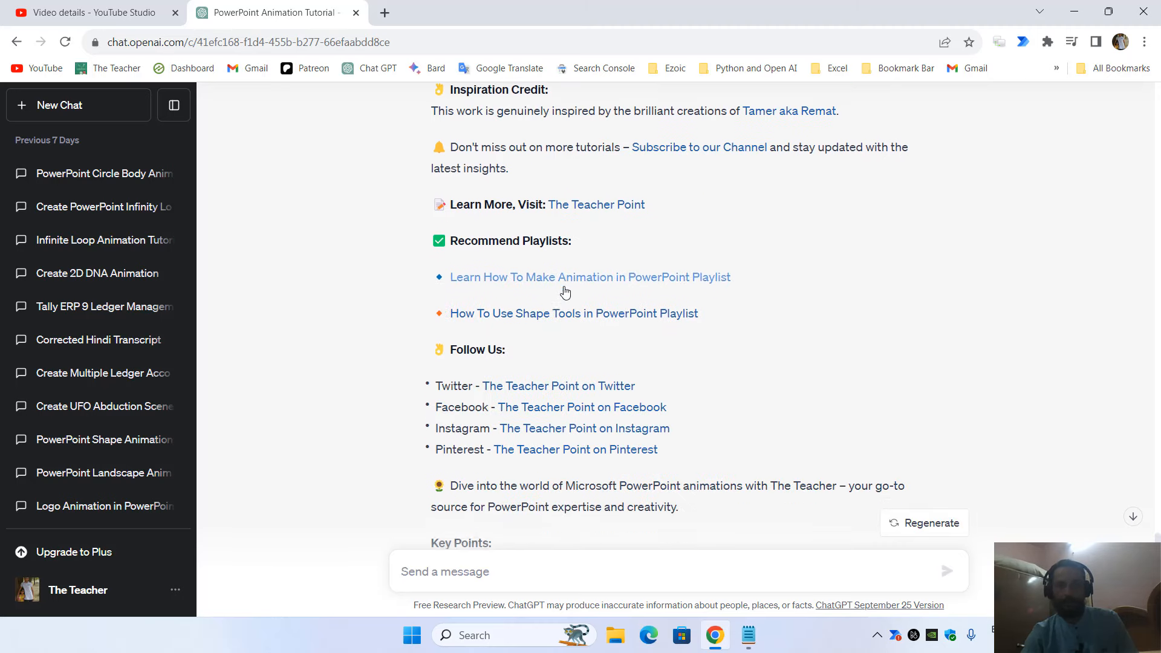
scroll(562, 433, down, 2)
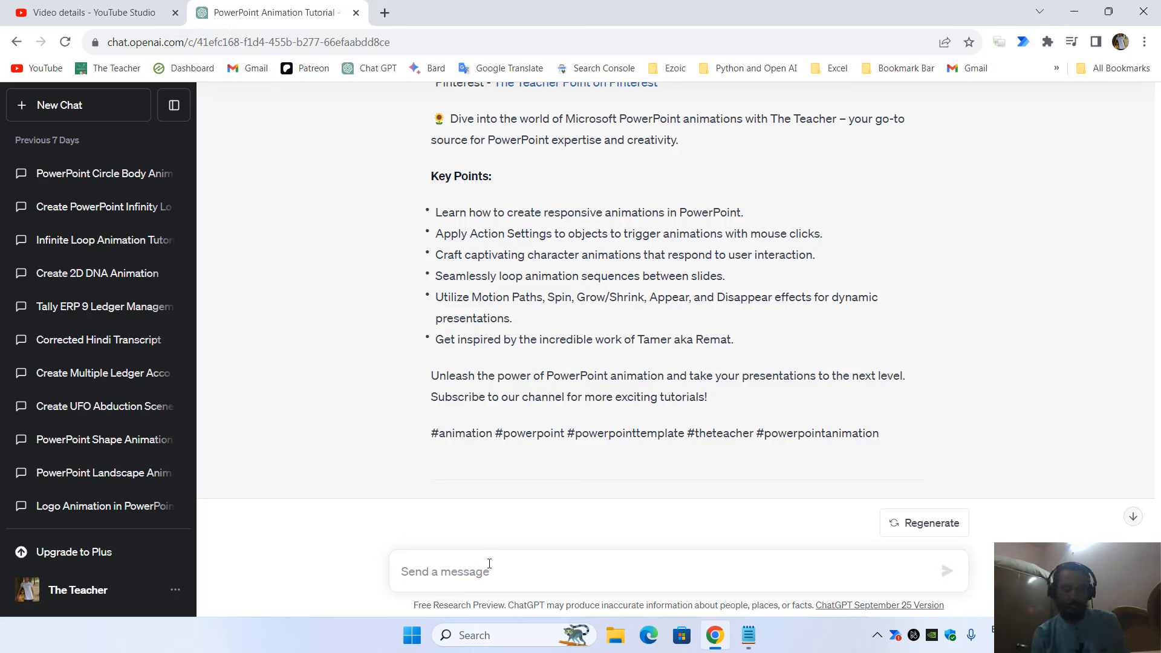
text(Can y)
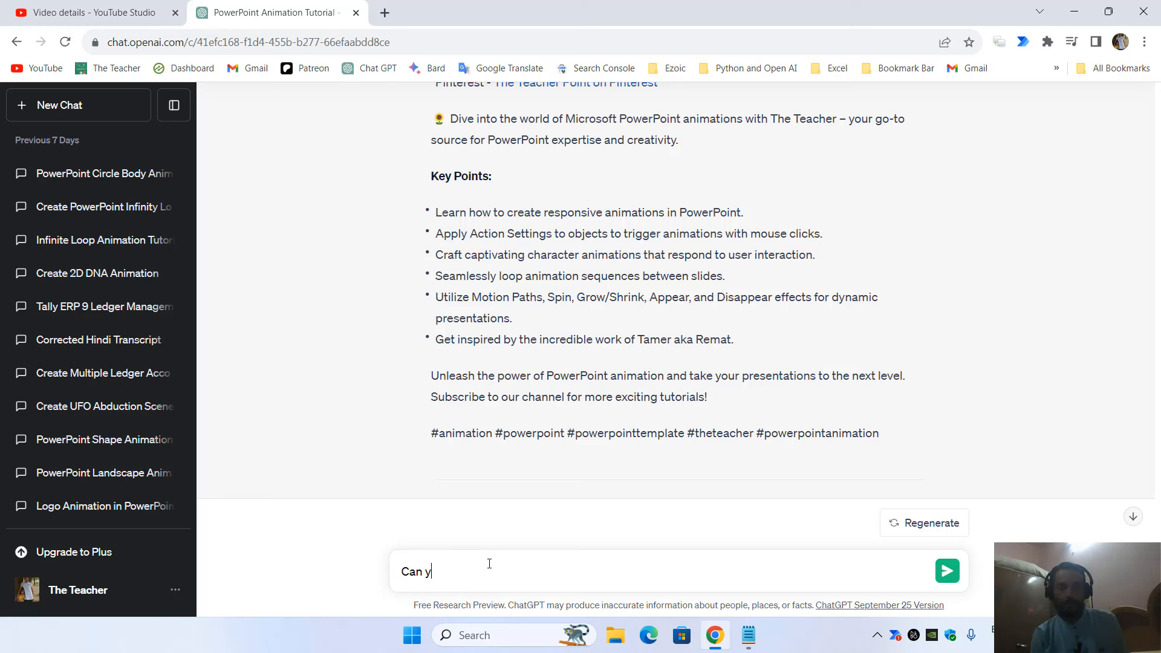
text(ou please add more detail)
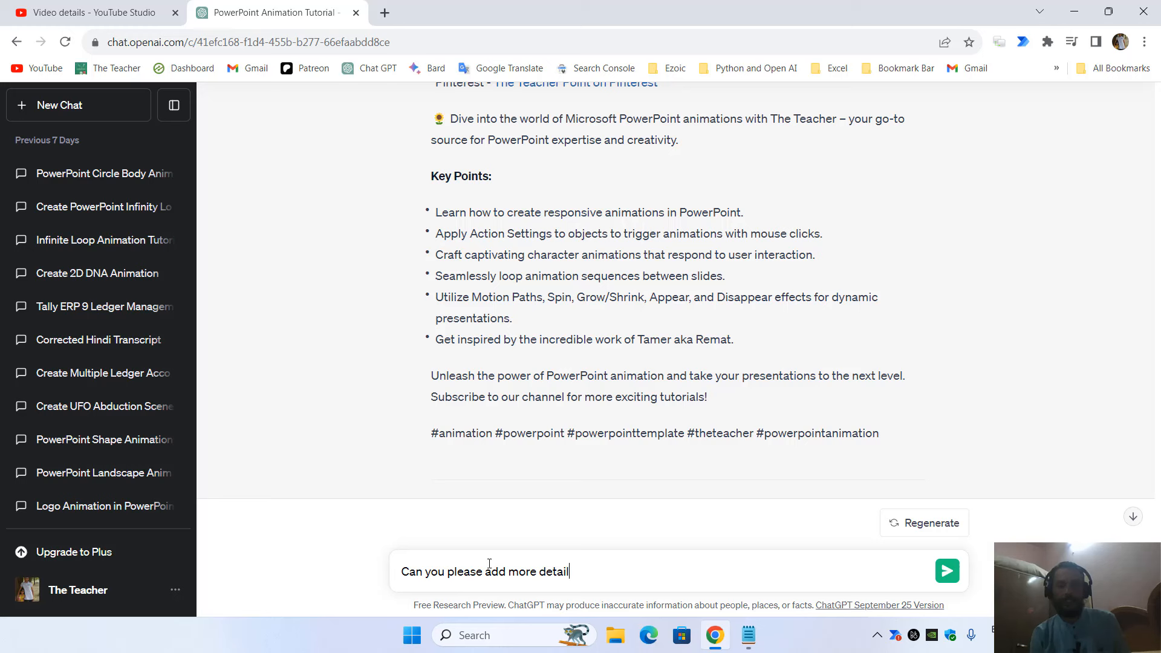
text(s to the key points of the tutorial)
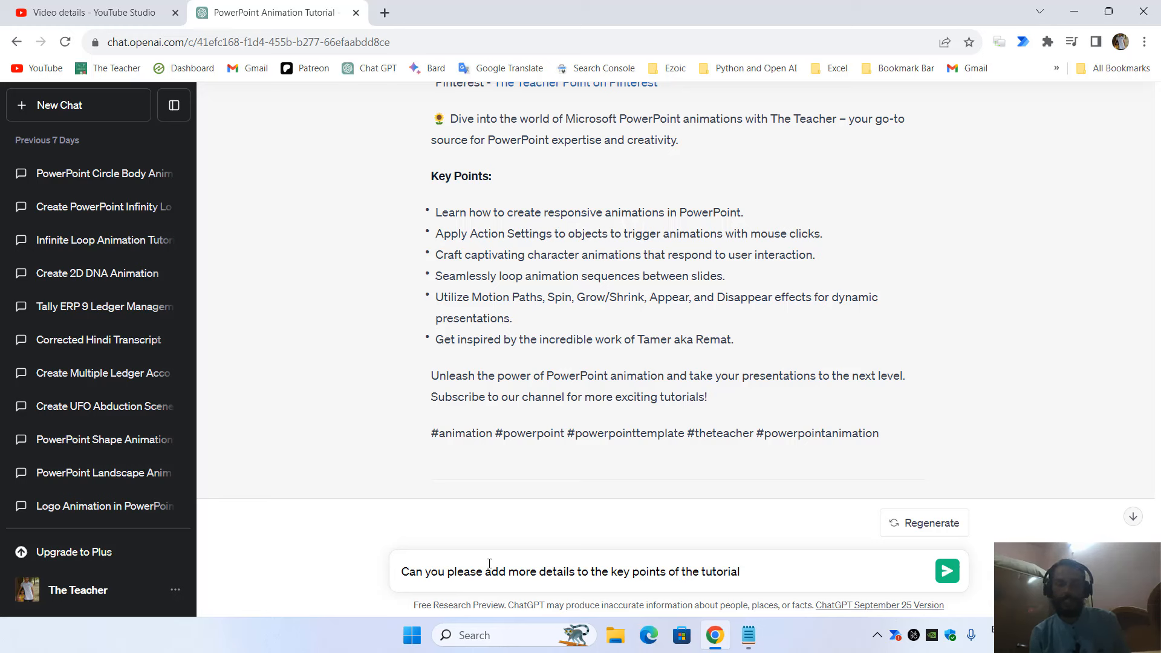
text(?)
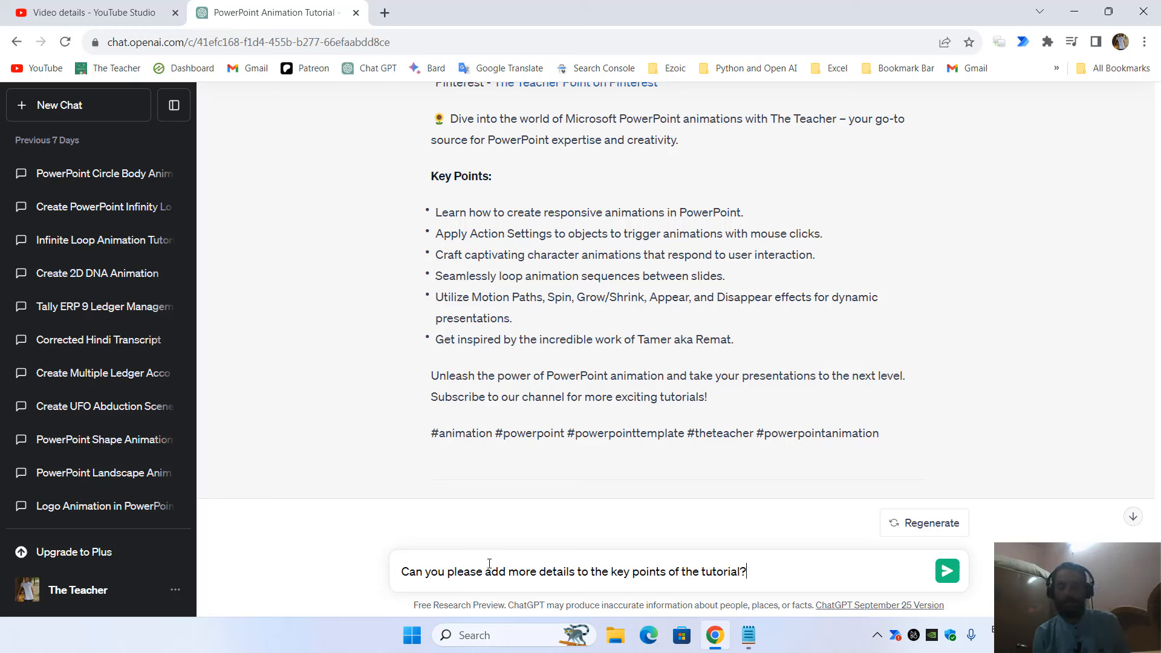
key(Return)
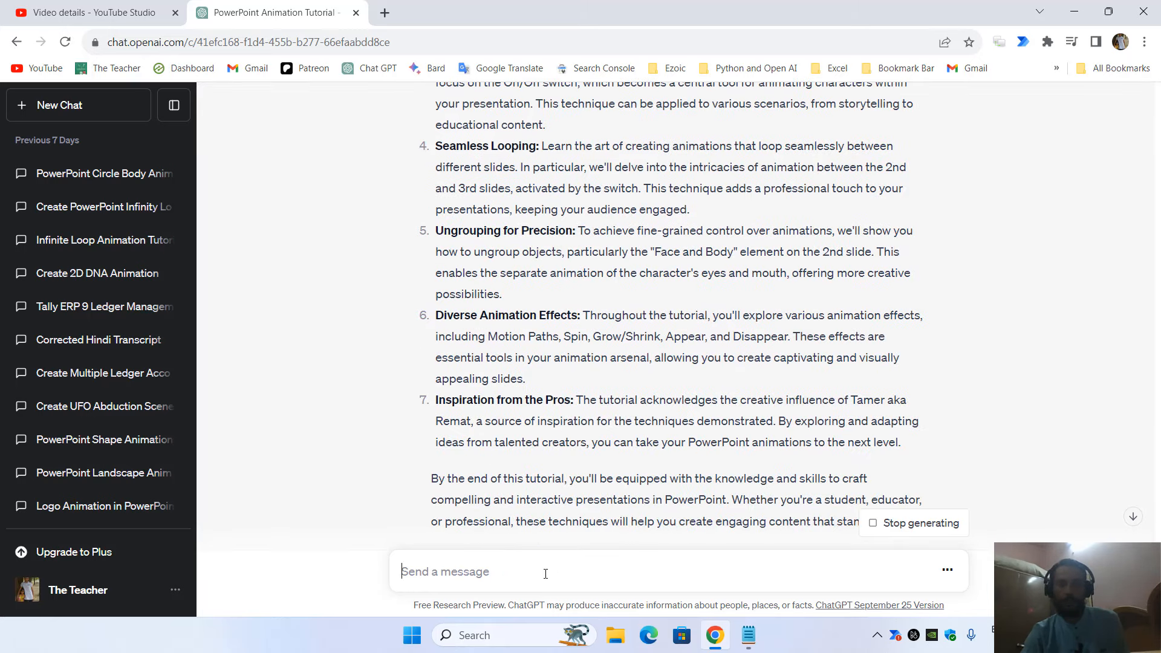
- Review the expanded key points, and send ChatGPT "Please rewrite the description and format it including the detailed key points and the links."
scroll(472, 223, up, 5)
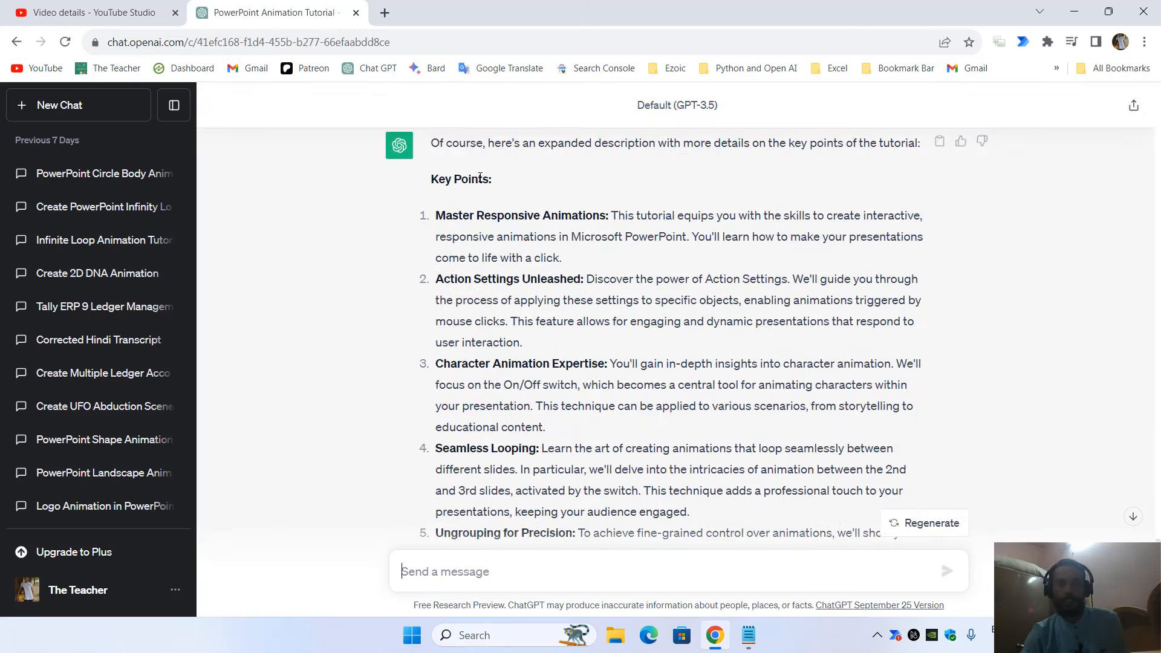
scroll(550, 209, down, 6)
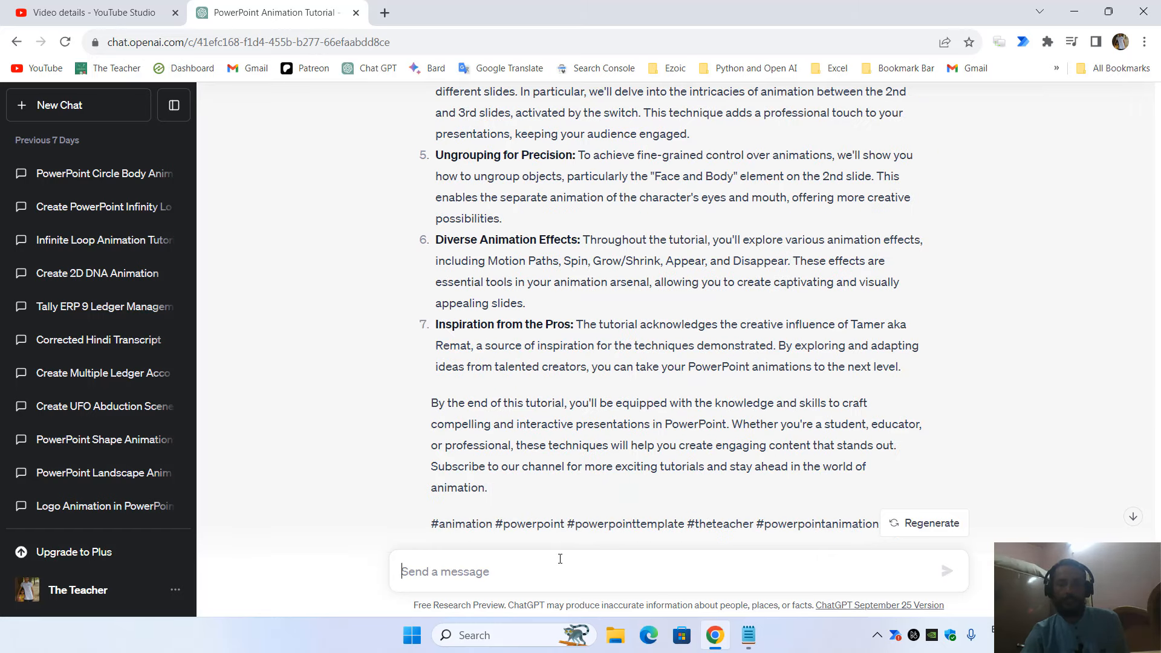
click(557, 568)
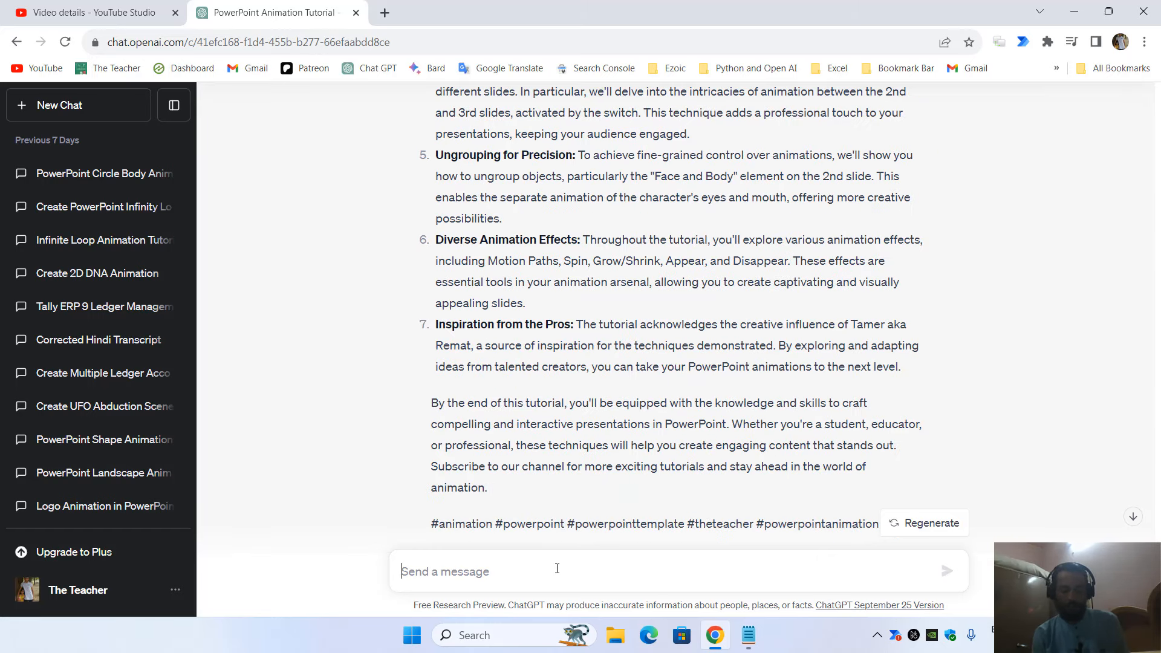
text(Please r)
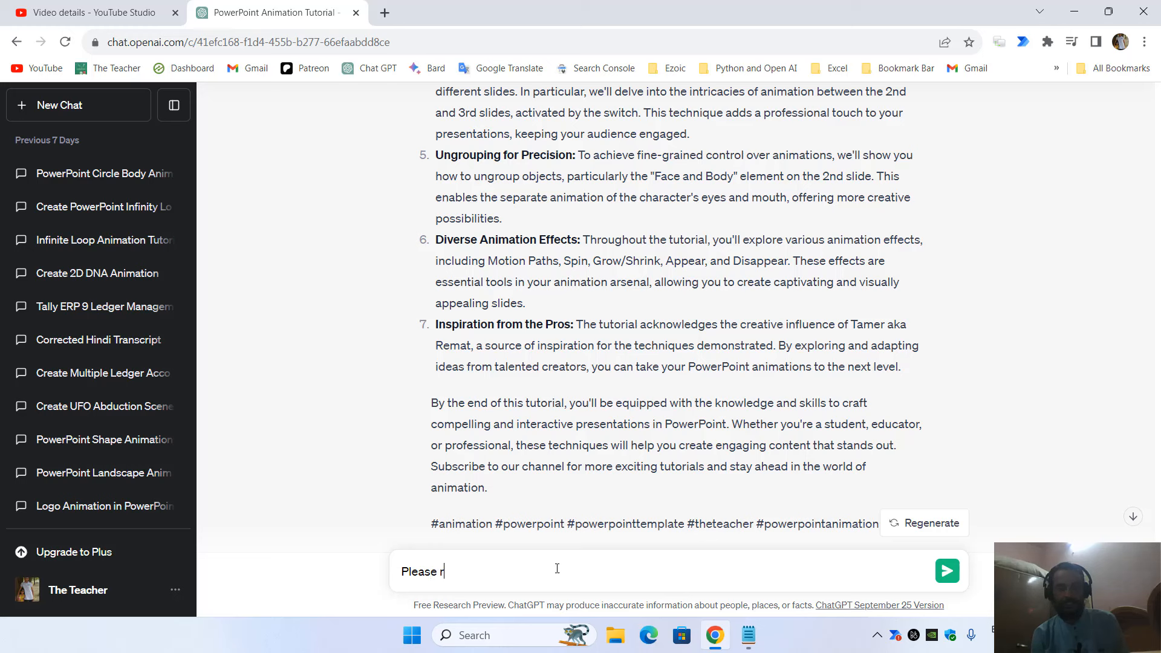
text(ewrite the descrip)
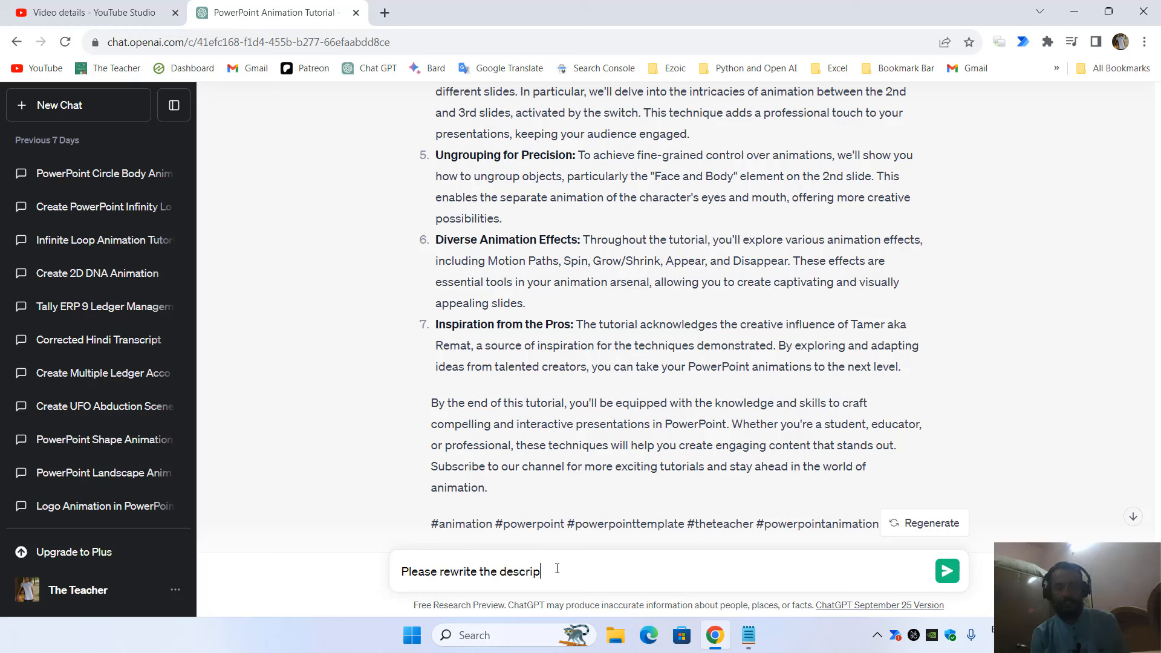
text(tion and format it inclduing)
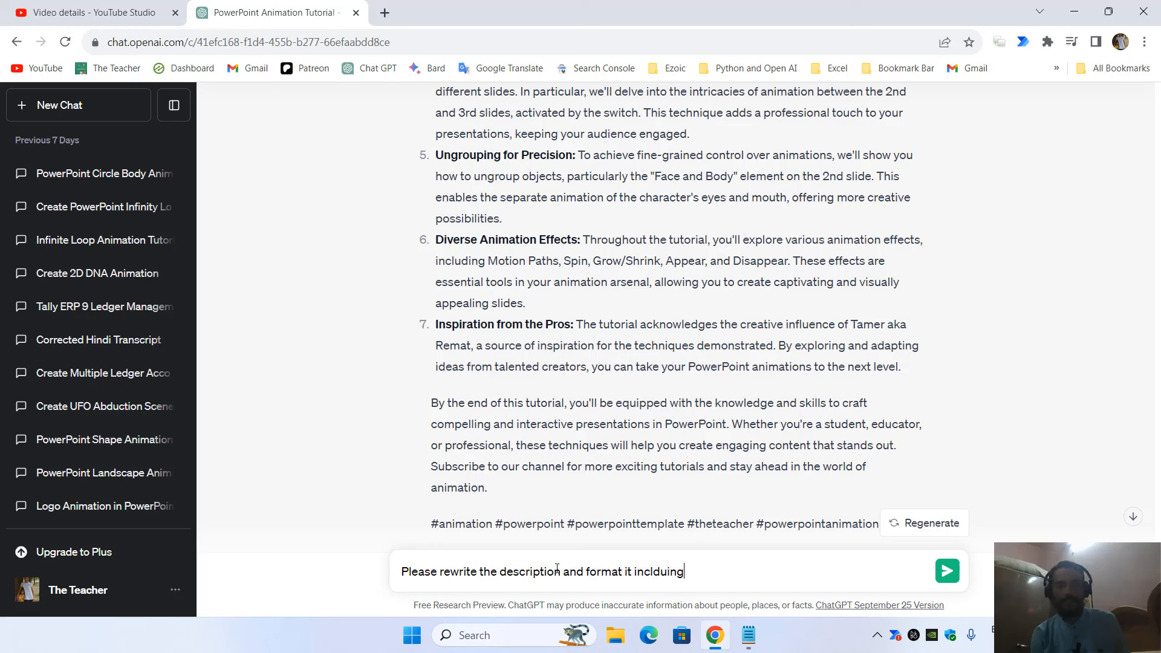
key(ctrl+BackSpace)
text(including the detailed key po)
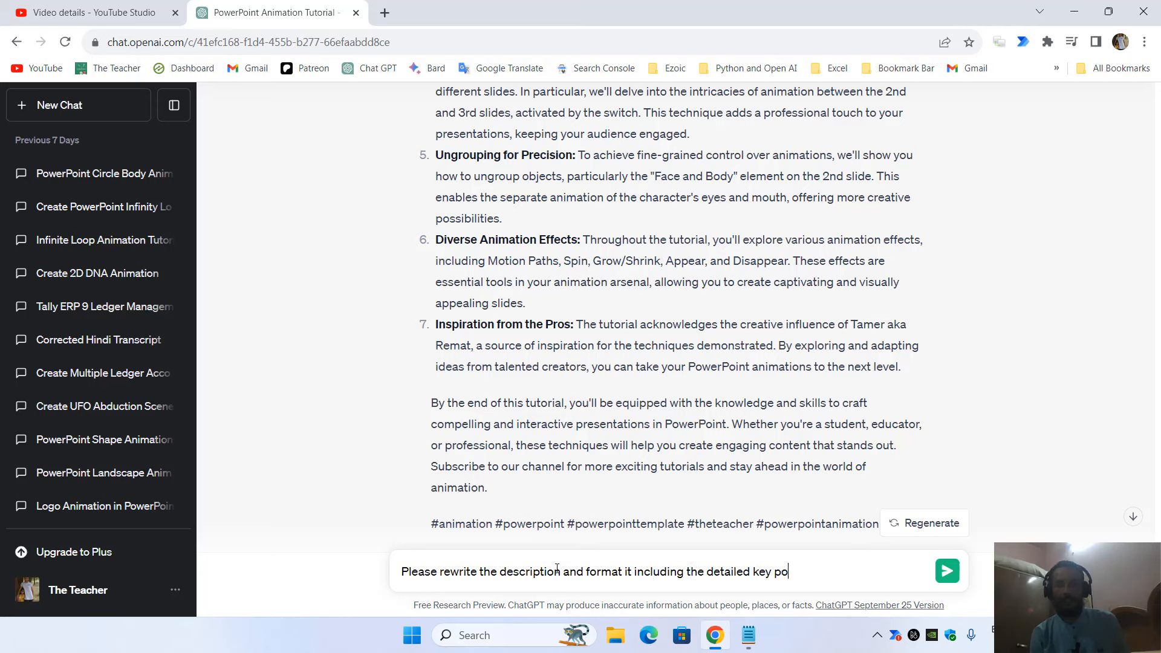
text(ints and the links.)
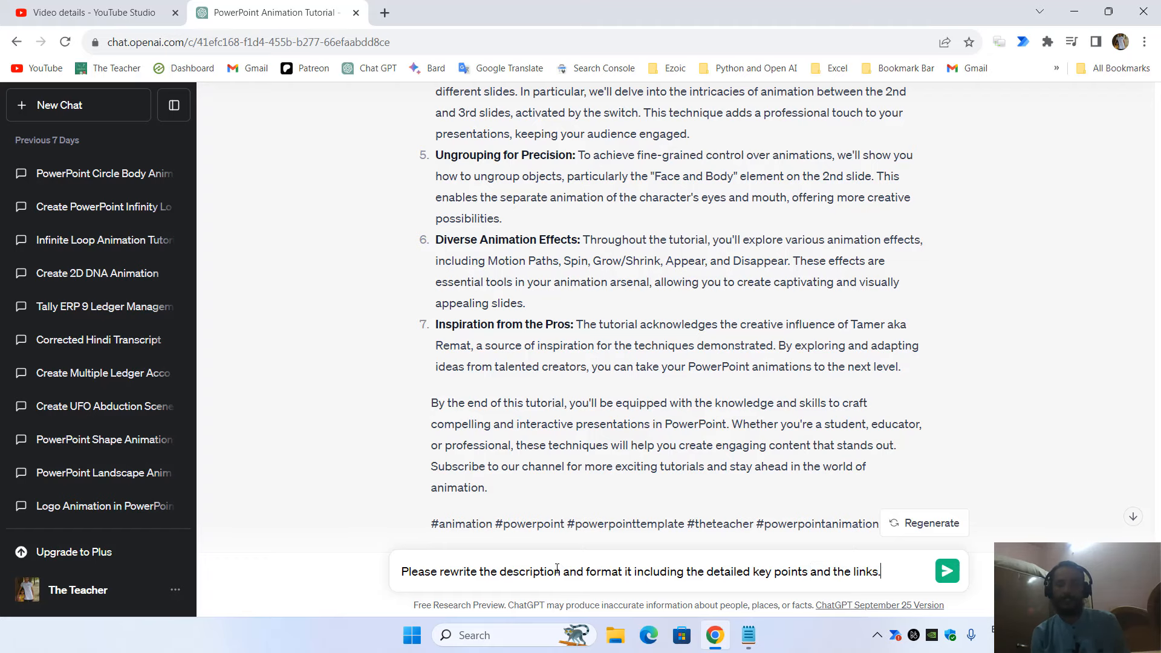
key(Return)
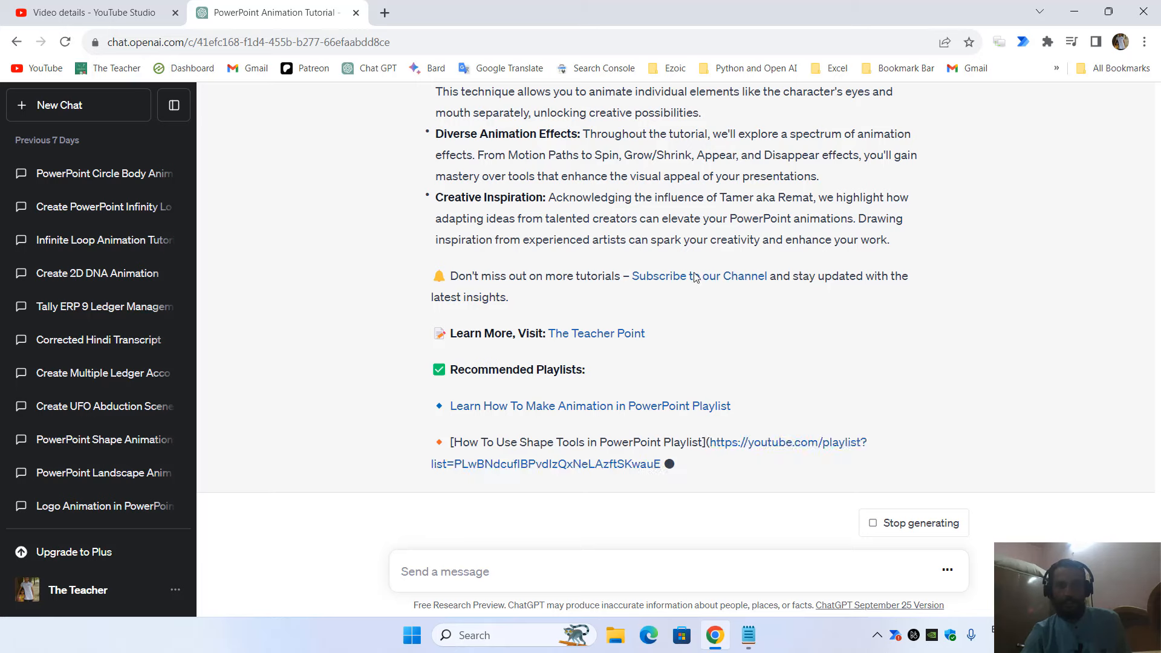
- Copy ChatGPT's whole rewritten answer and paste it over the existing description in the video's details in YouTube Studio
scroll(669, 233, up, 5)
scroll(665, 242, up, 6)
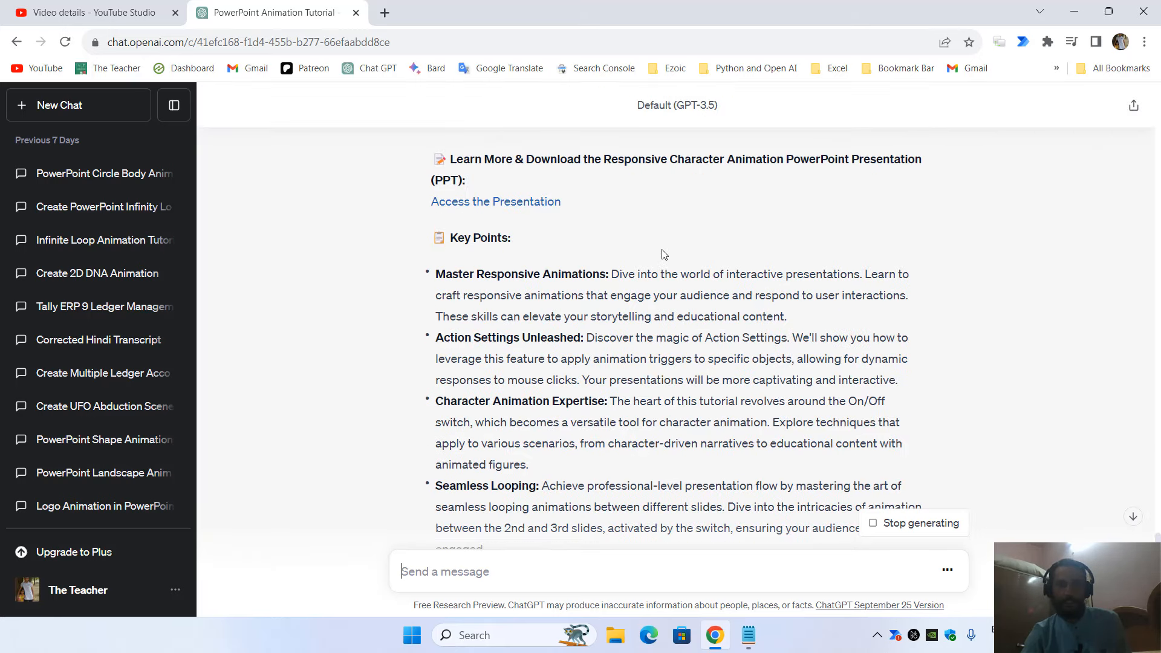
scroll(696, 272, down, 8)
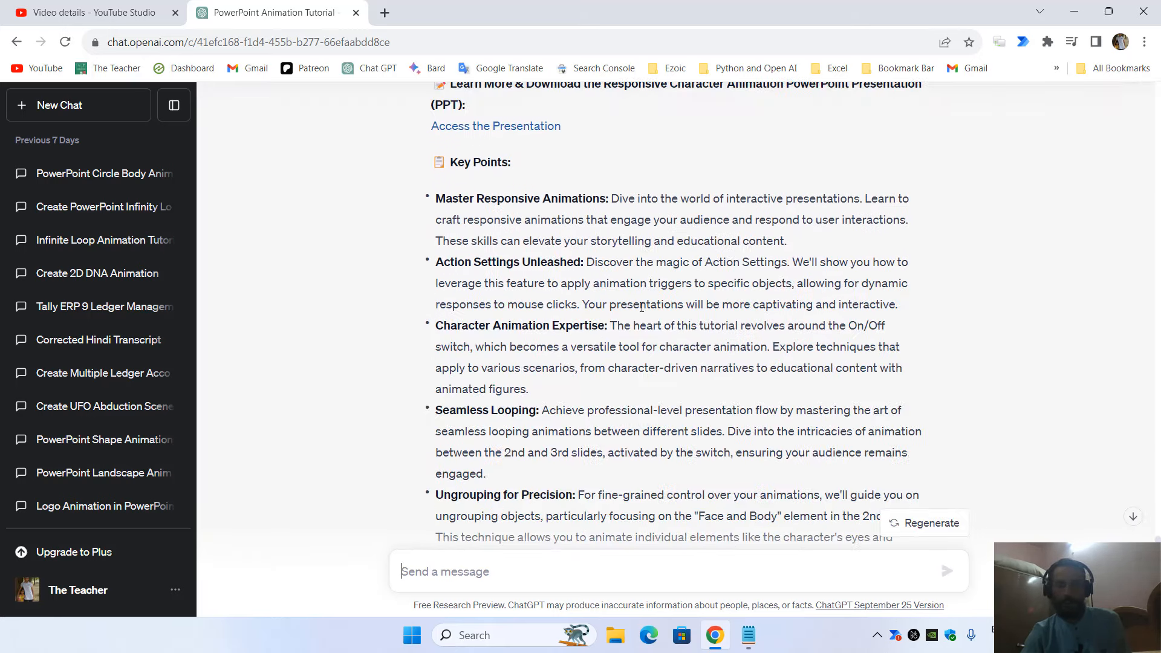
scroll(741, 295, up, 7)
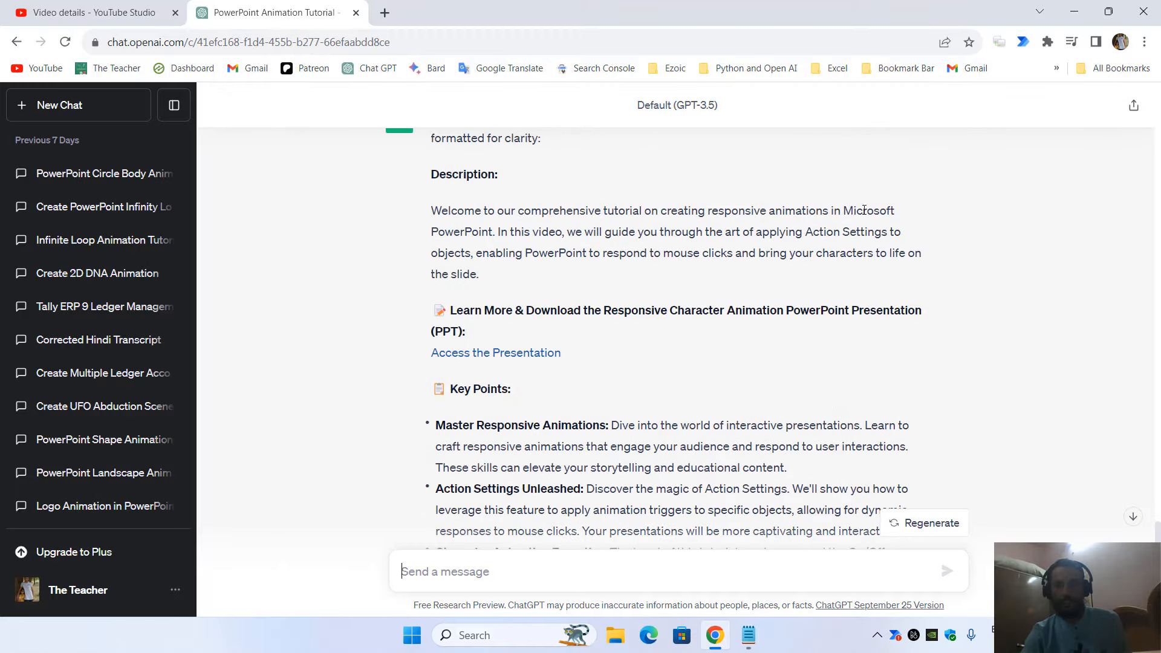
click(940, 266)
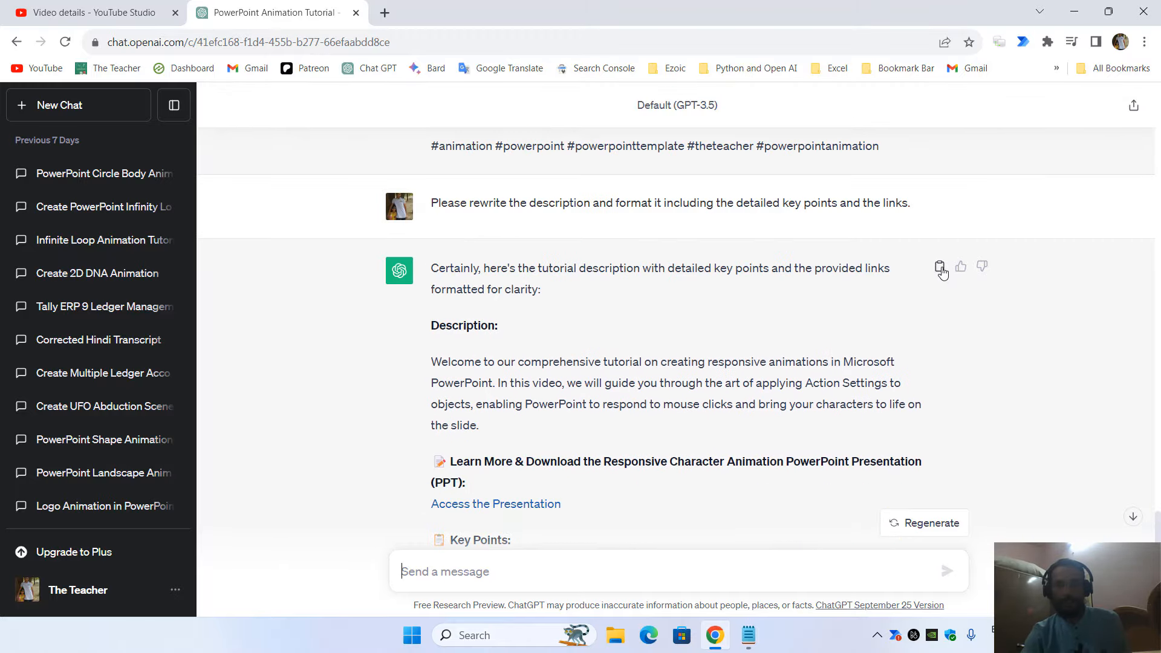
click(102, 6)
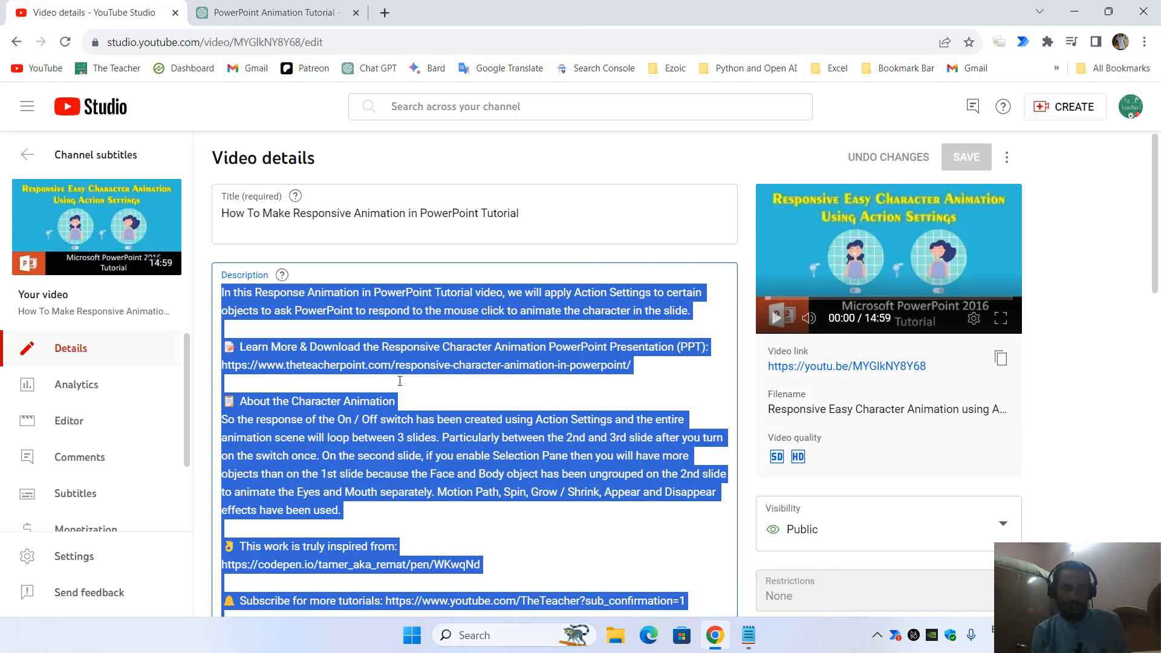
key(ctrl+v)
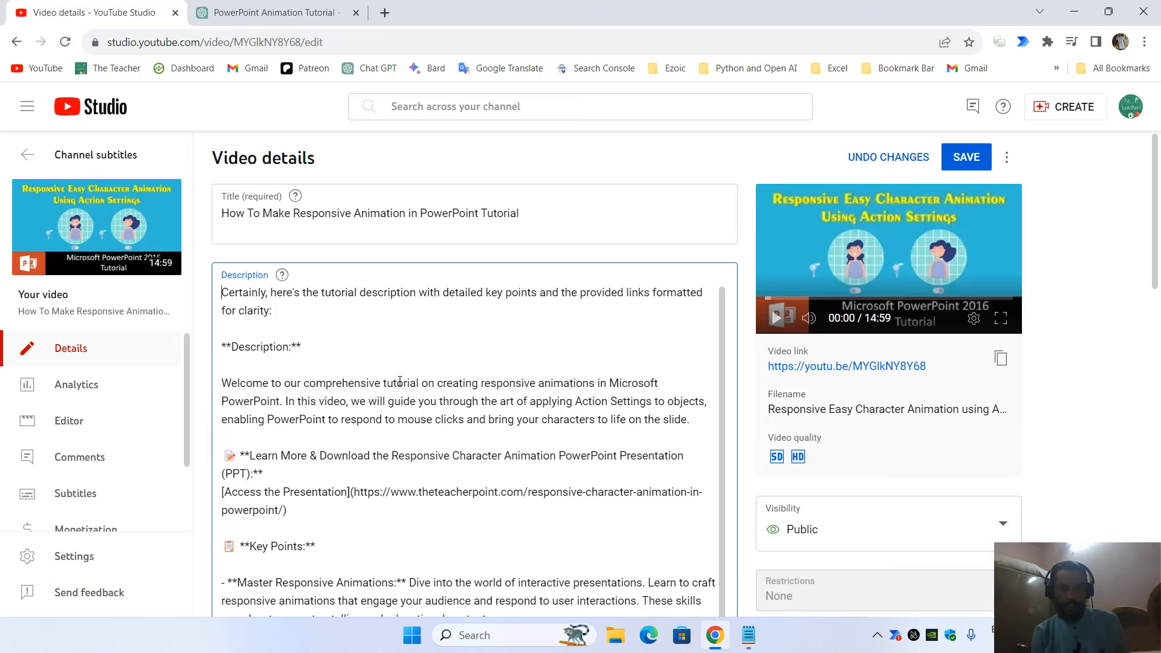
- Delete ChatGPT's introductory sentence and the "**Description:**" heading so the description starts with "Welcome to our comprehensive tutorial"
key(shift+Down)
key(shift+Down)
key(shift+Down)
key(shift+Down)
key(shift+Down)
key(BackSpace)
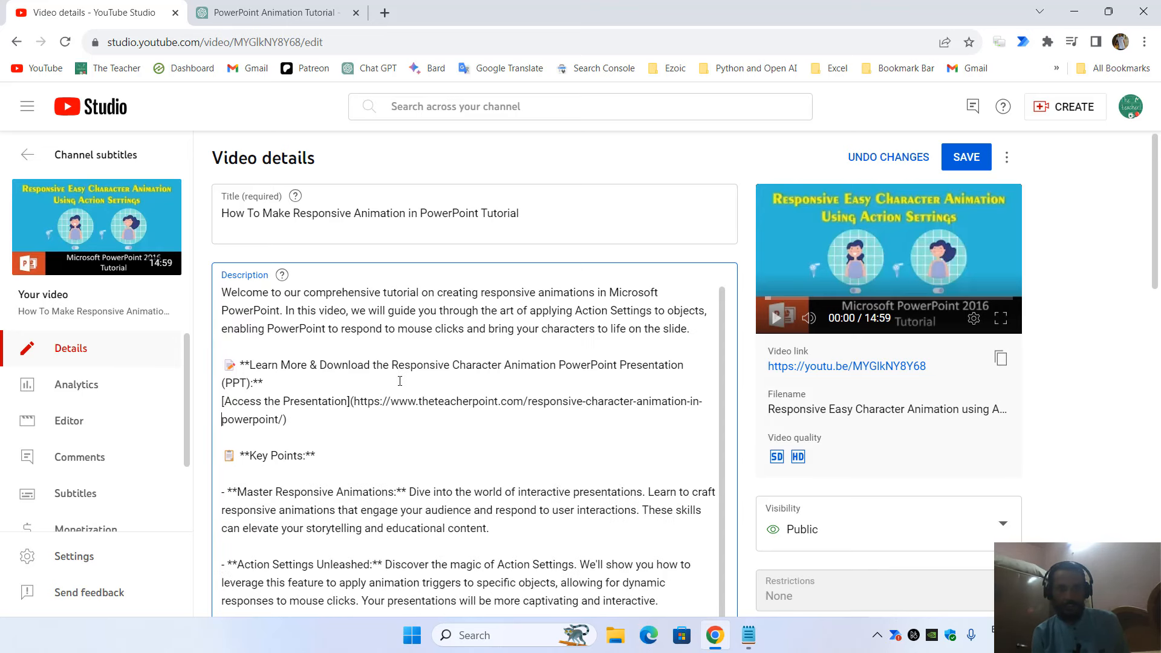
- Move the presentation's web link onto its own line below "[Access the Presentation]" and remove the parentheses around it
key(Right)
key(BackSpace)
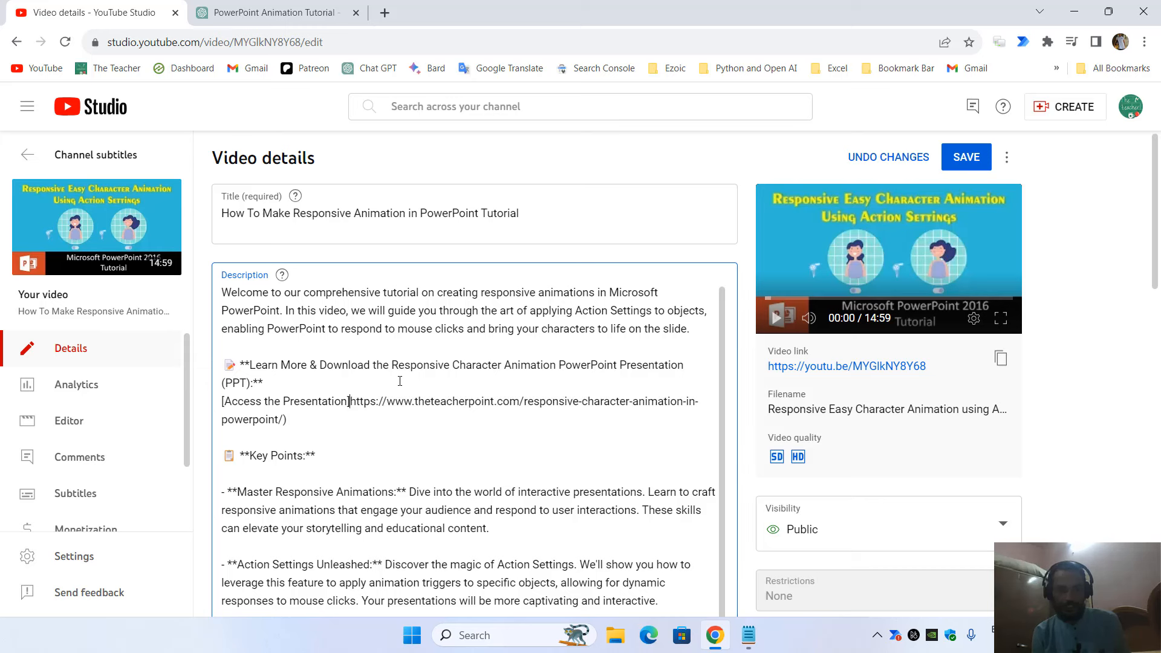
key(Return)
key(End)
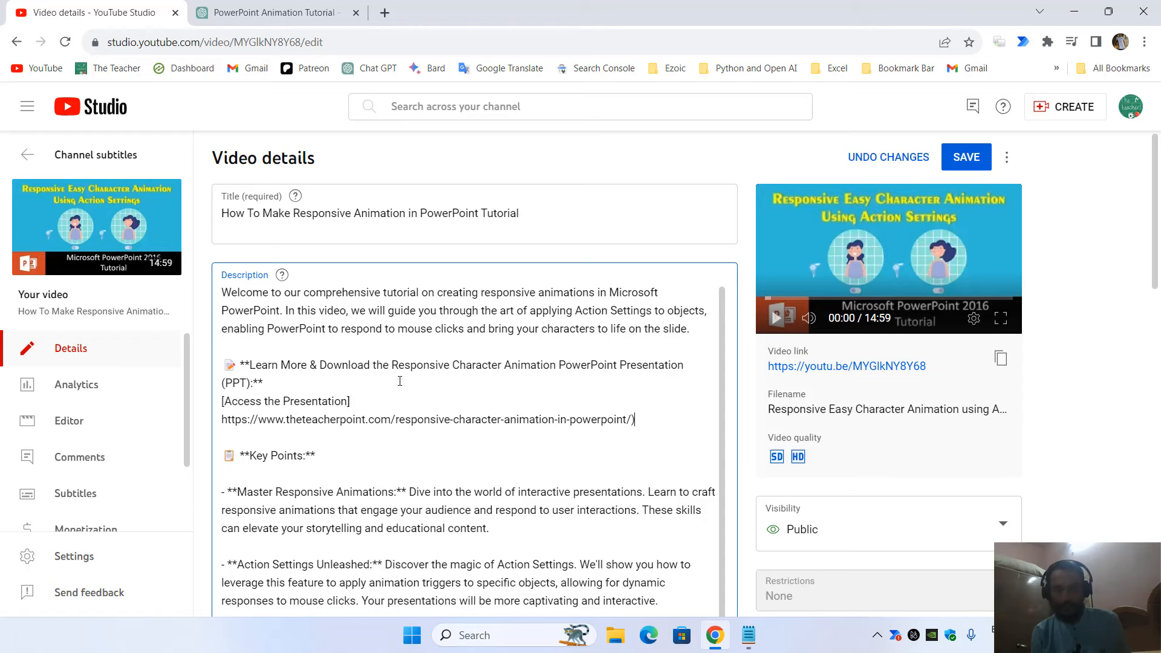
key(BackSpace)
- Delete the "---" separator after the hashtags at the end of the description
key(Down)
key(Down)
key(Down)
key(Down)
key(Down)
key(Down)
key(Down)
key(Down)
key(Down)
key(Down)
key(Down)
key(Down)
key(Down)
key(Down)
key(Down)
key(Down)
key(Down)
key(Down)
key(Down)
key(Down)
key(Down)
key(Down)
key(Down)
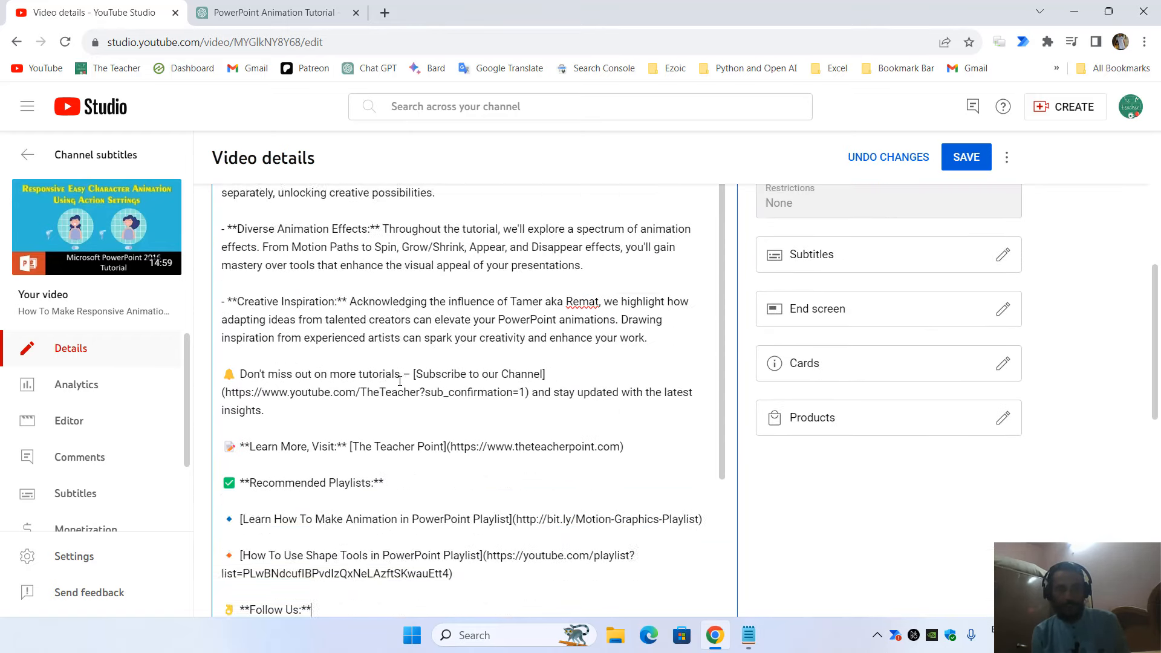
key(Down)
key(Down)
key(Down)
key(Down)
key(Down)
key(Down)
key(Down)
key(Down)
key(Down)
key(Down)
key(Down)
key(Down)
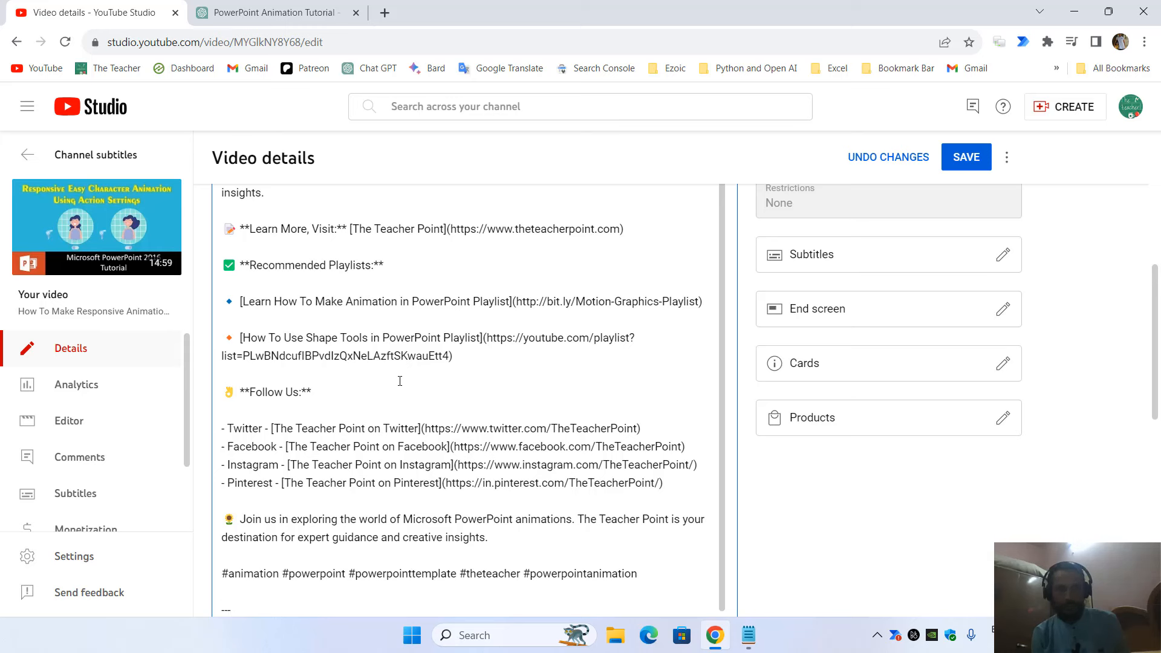
key(shift+End)
key(BackSpace)
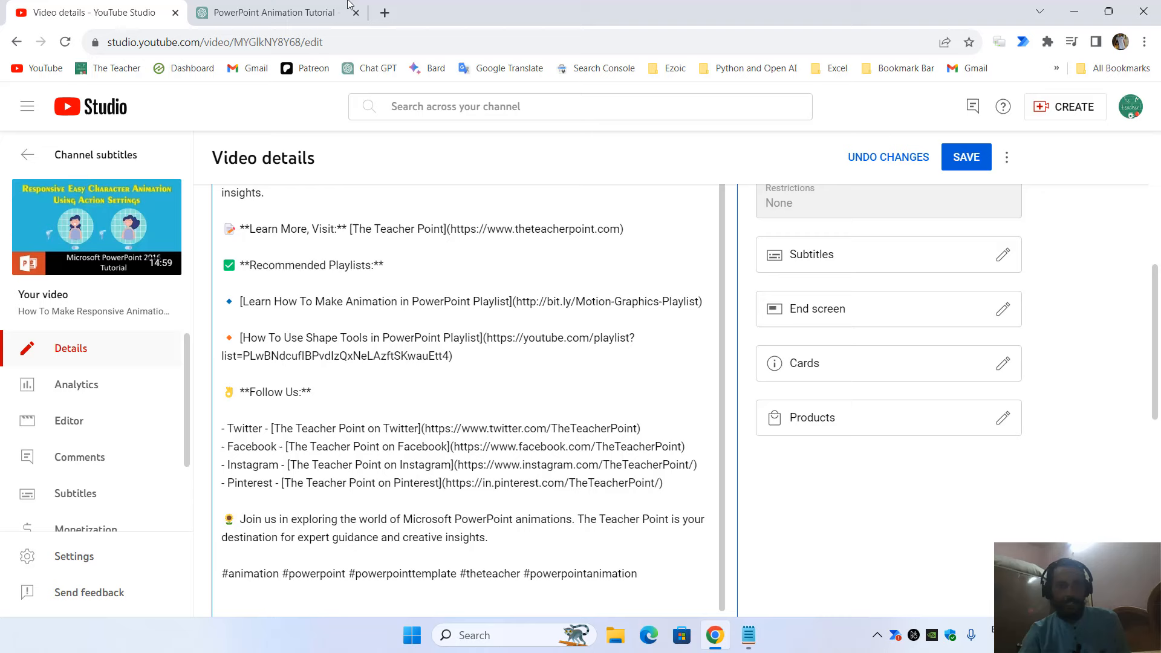
- Switch to ChatGPT and send "Can you also suggest me tags for the video in CSV format and in lowercase please?"
click(260, 8)
click(567, 578)
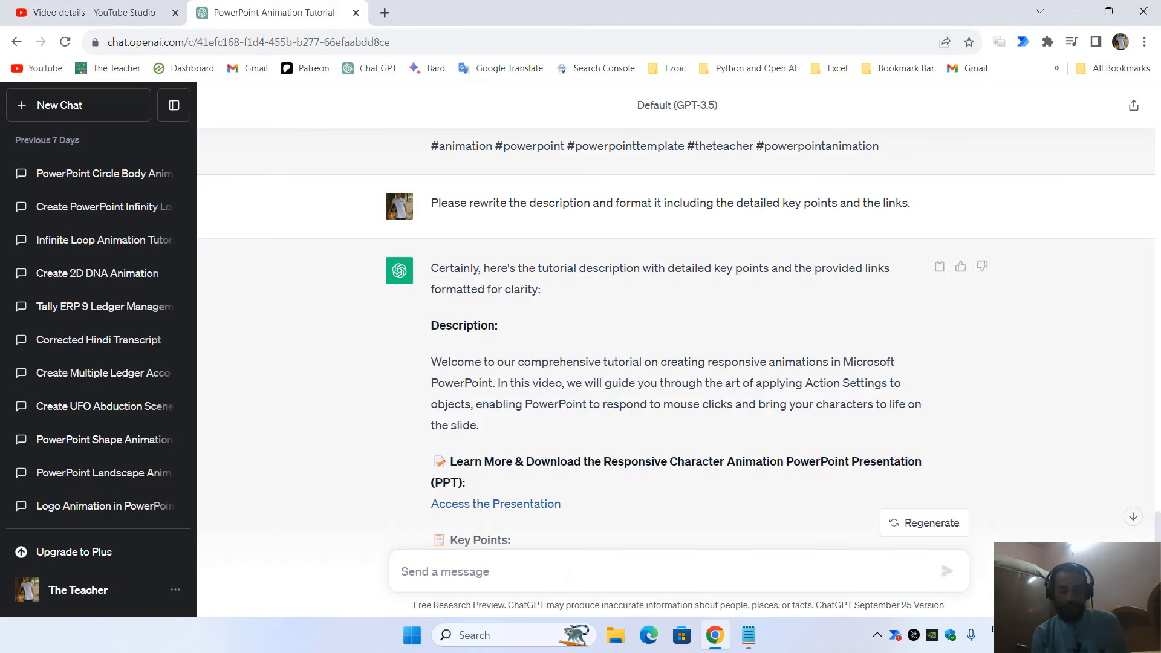
text(Can you also)
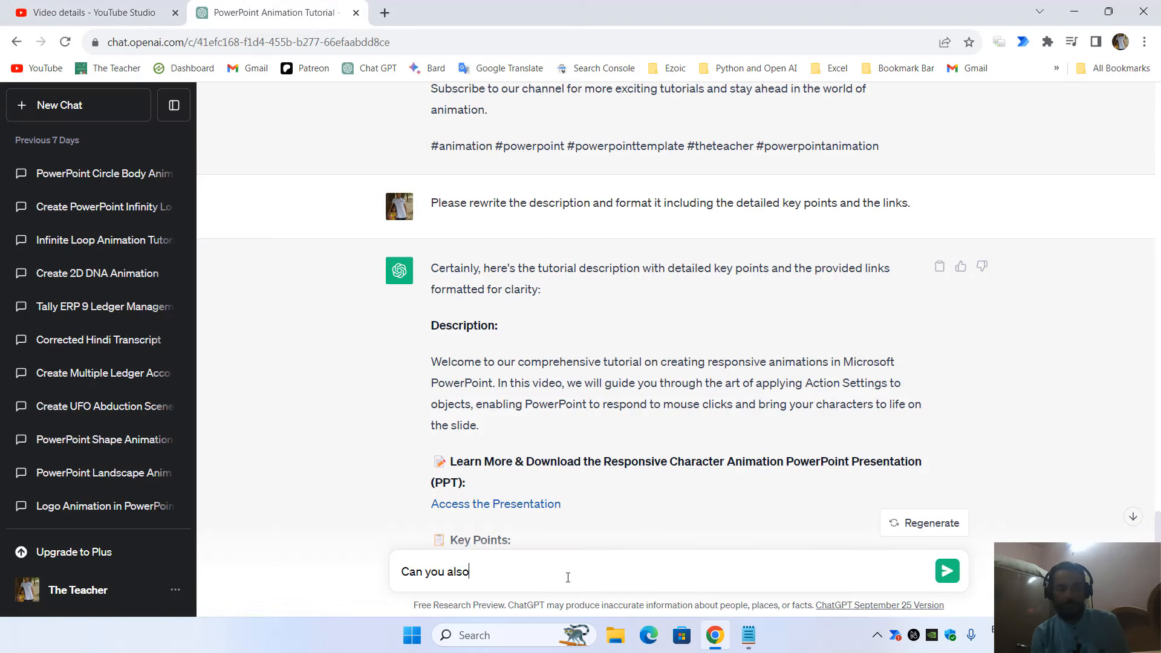
text( suggest me tags for the video in)
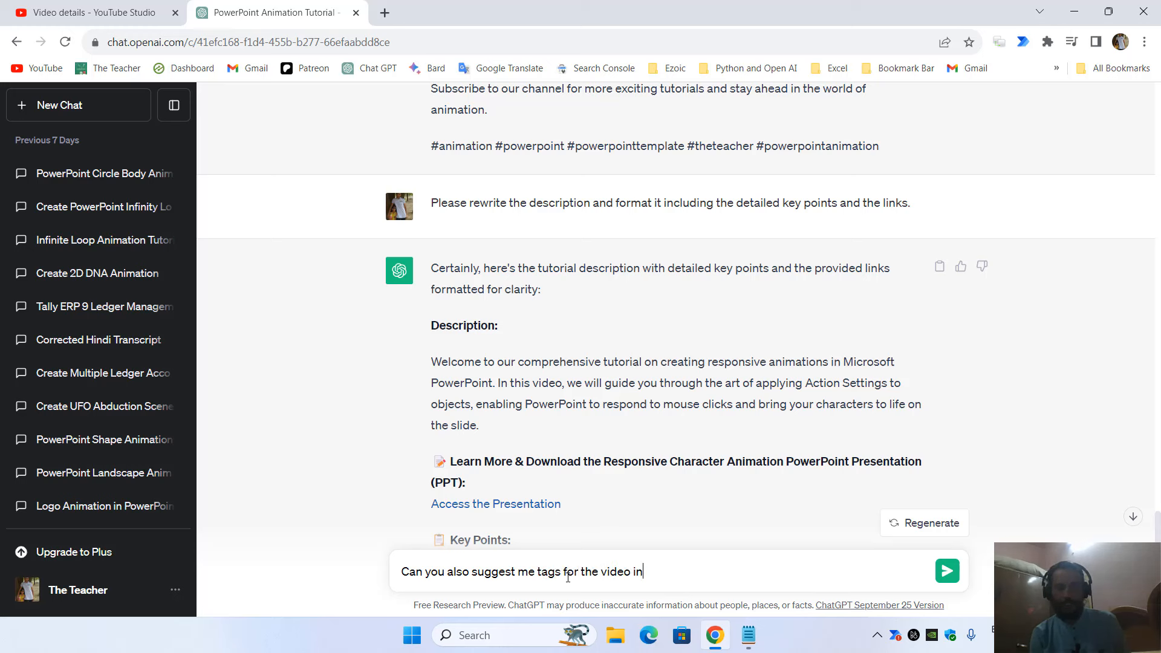
text( CSV format and in lowercase please?)
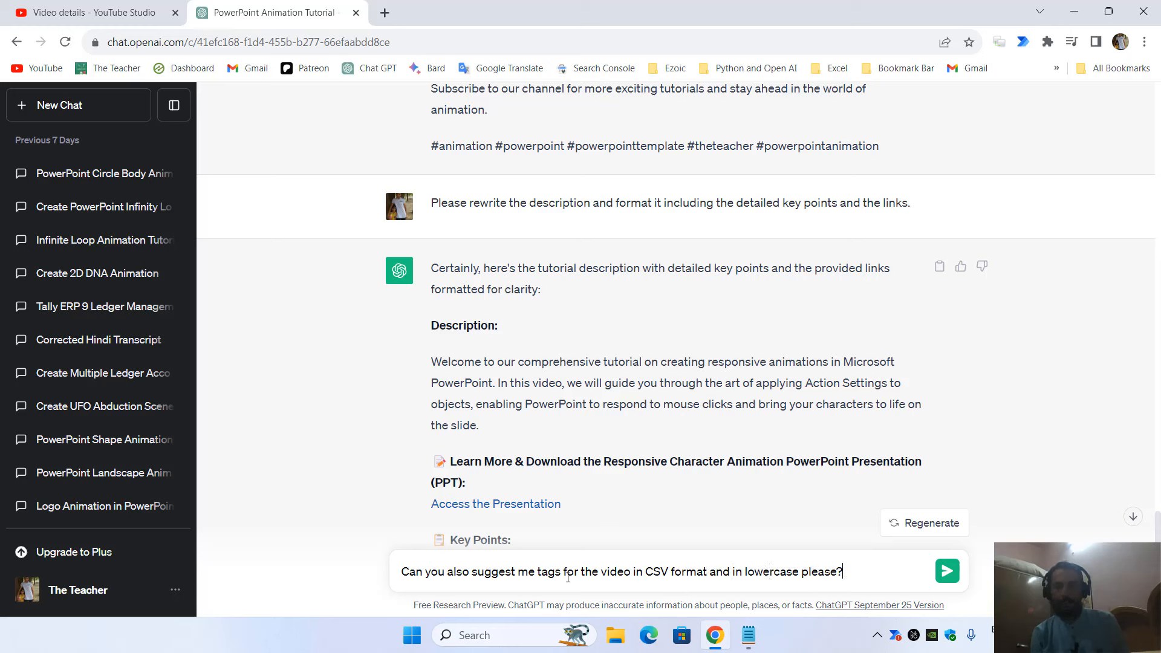
key(Return)
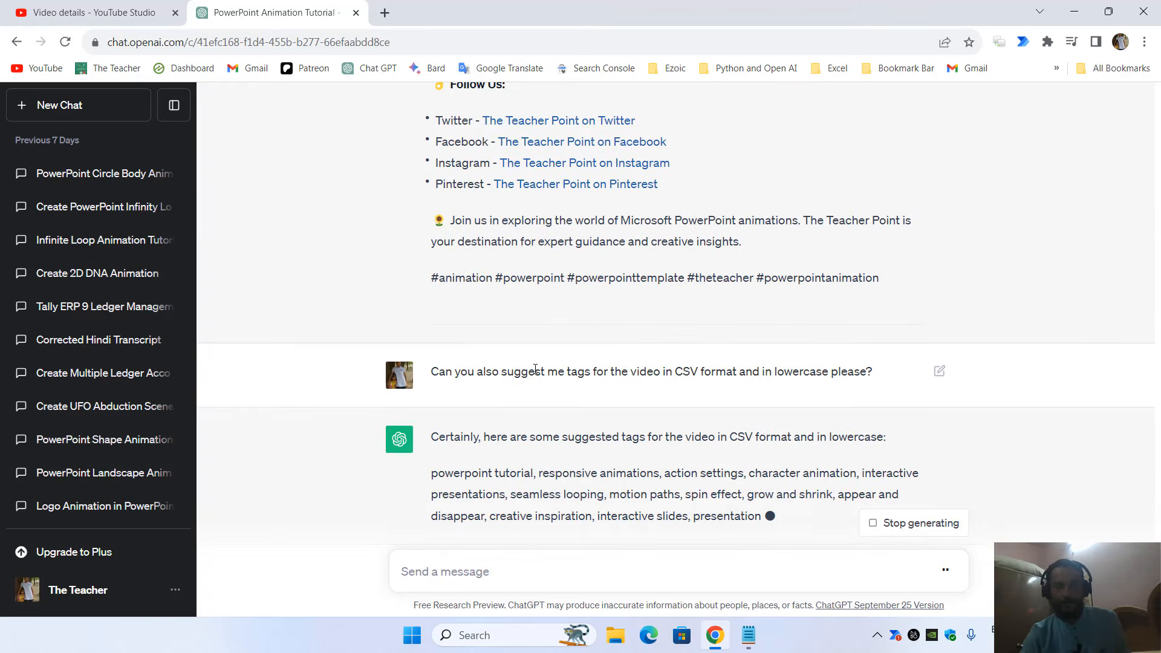
- Copy the full comma-separated tag list, from "powerpoint tutorial" to "PowerPoint tricks", out of ChatGPT's answer
triple_click(936, 360)
click(936, 360)
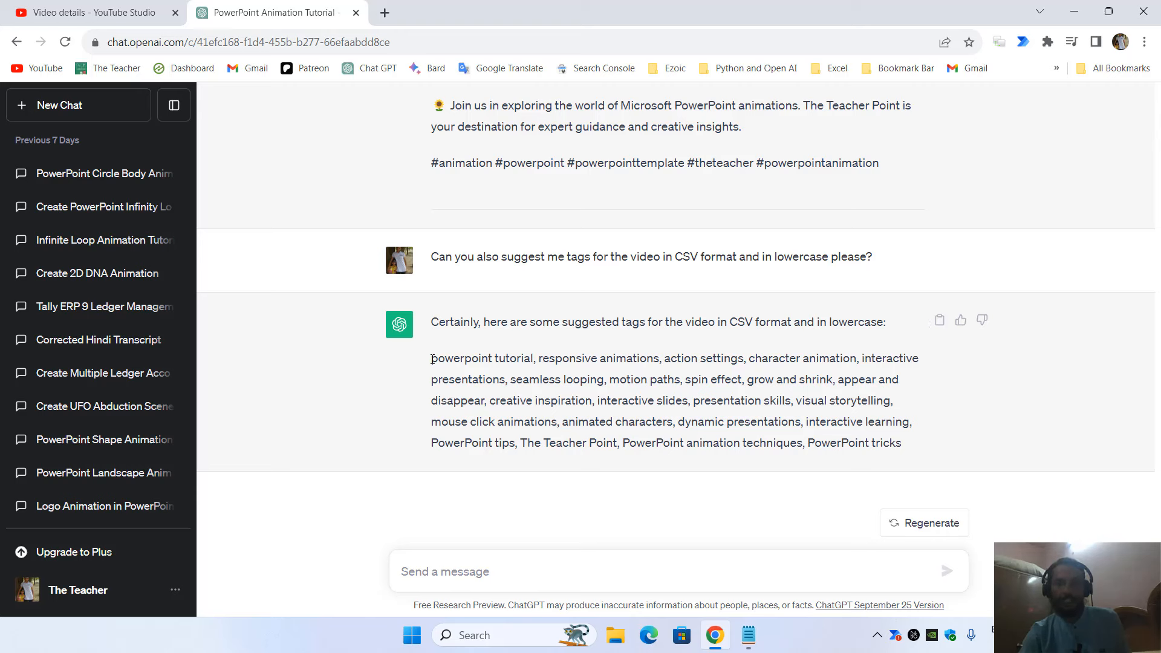
drag(432, 359, 907, 452)
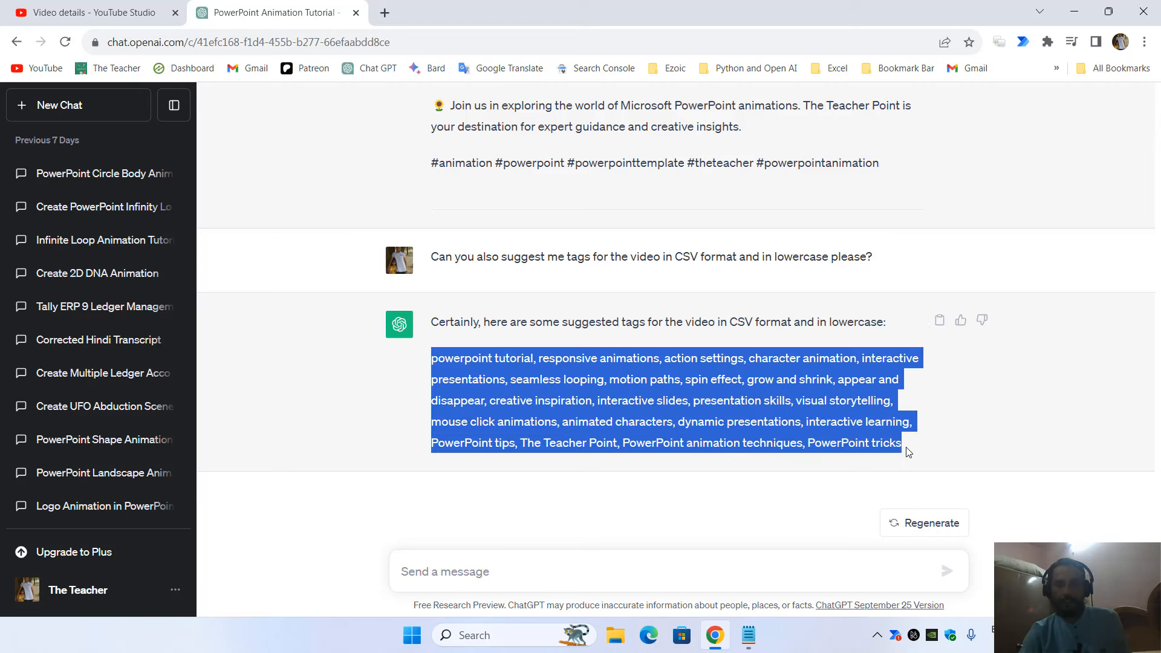
right_click(528, 383)
click(551, 397)
- Return to the video's details in YouTube Studio, show the additional settings and delete all existing tags
click(102, 8)
scroll(604, 388, down, 10)
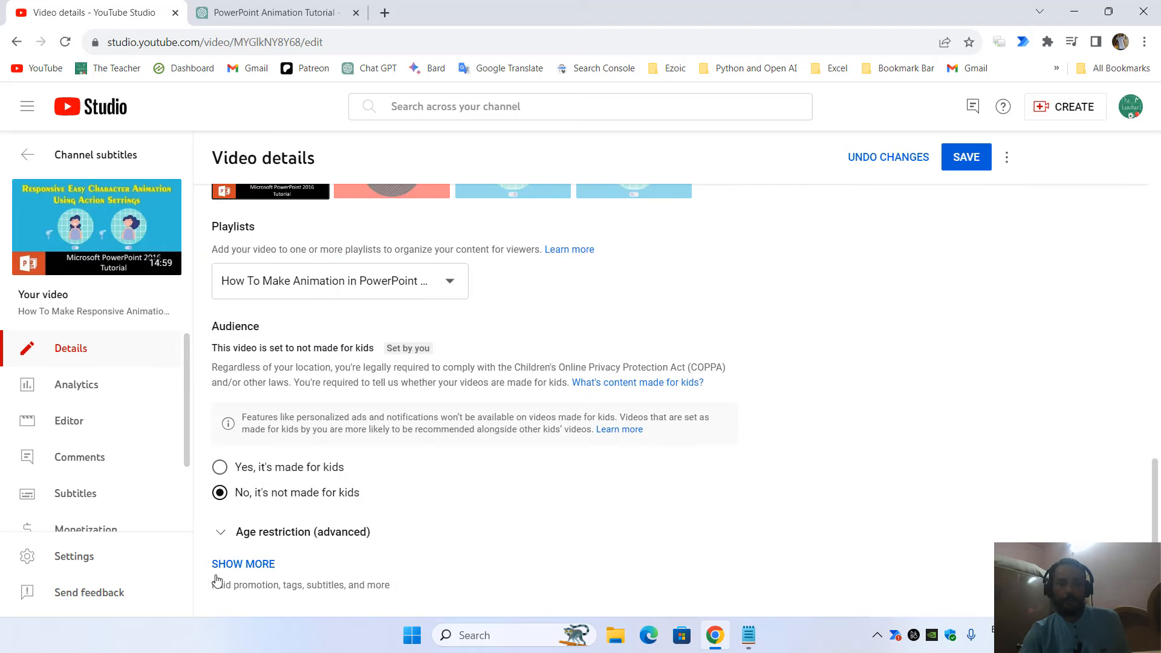
click(245, 564)
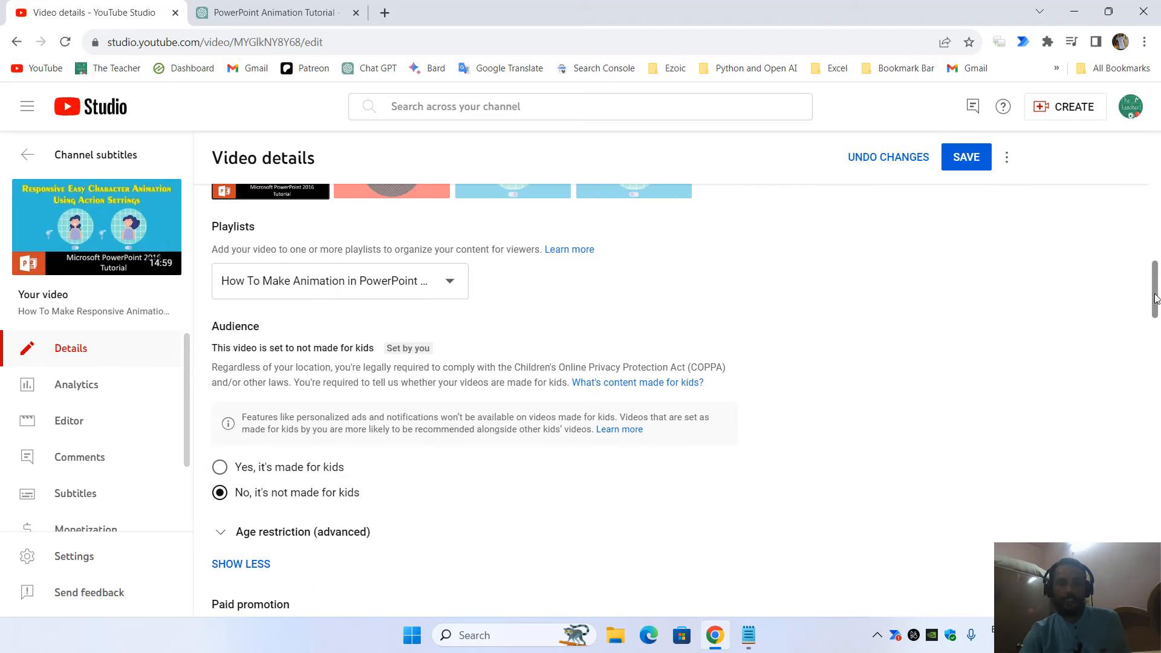
drag(1155, 288, 915, 389)
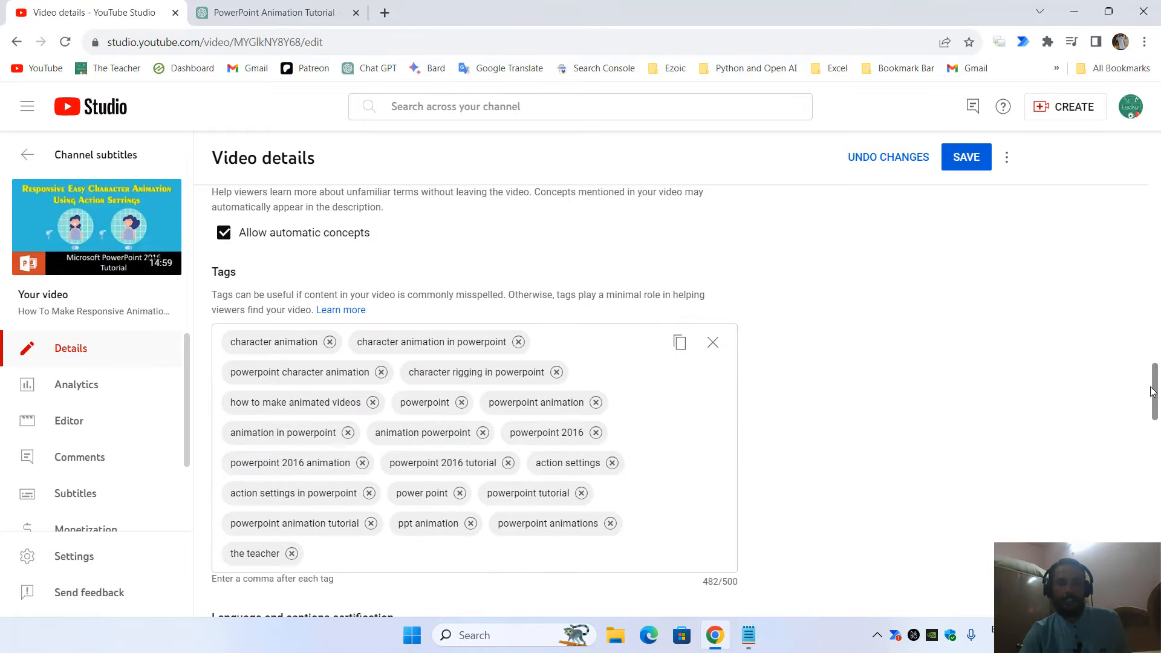
click(714, 350)
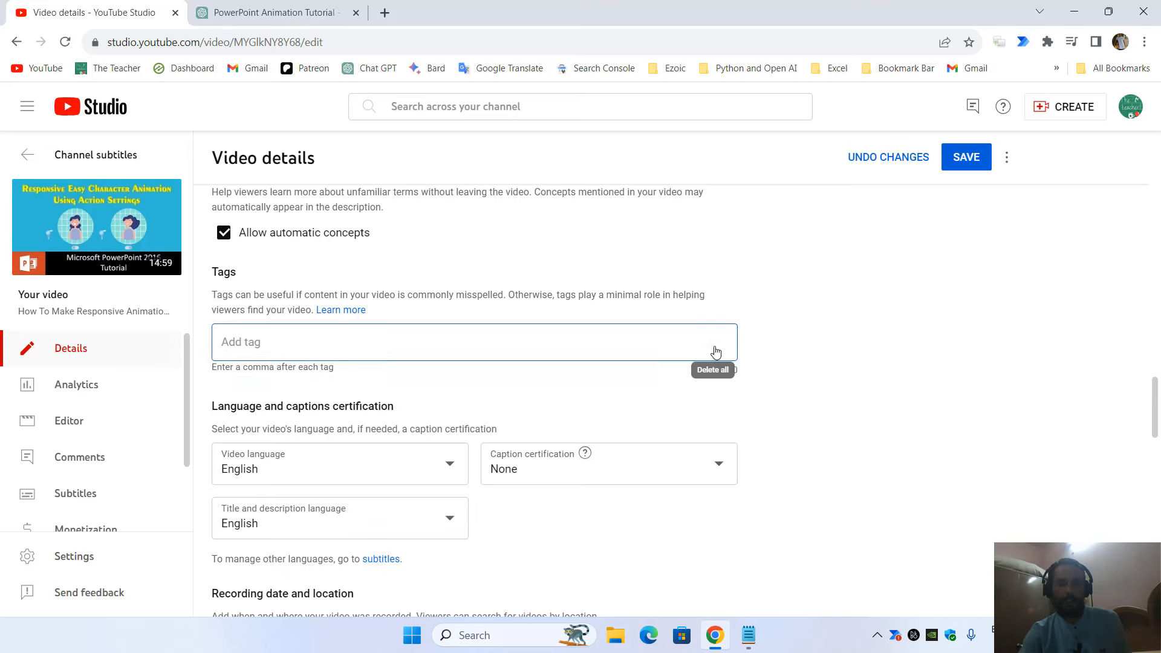
- Paste the copied ChatGPT tag list into the video's empty tags field
click(300, 340)
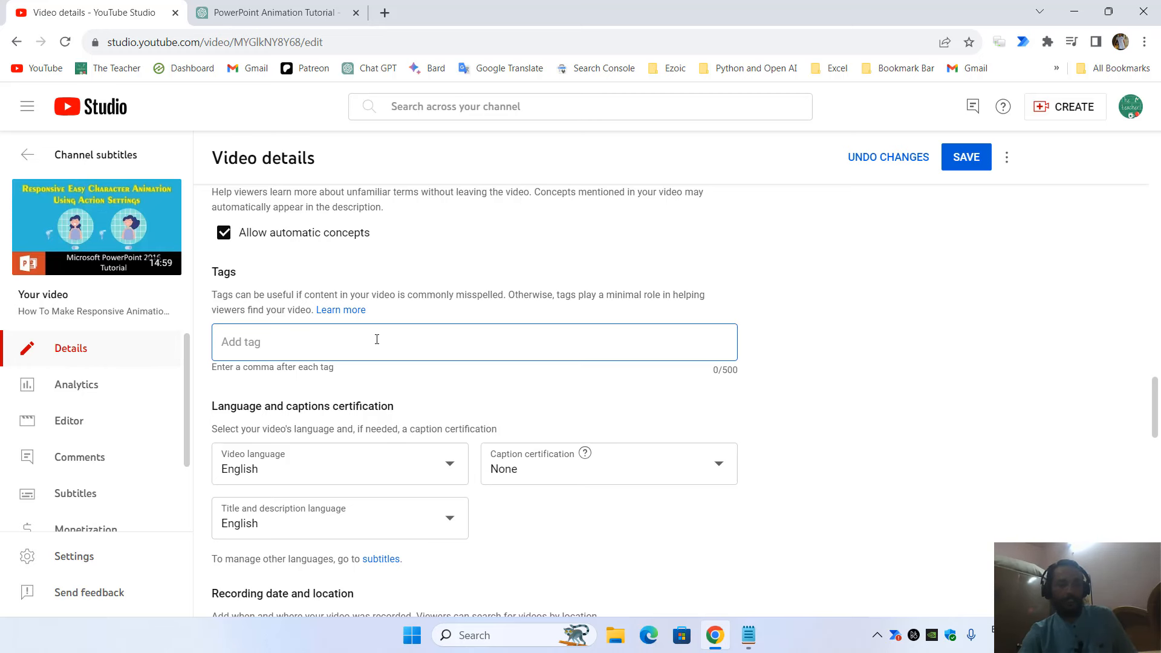
key(ctrl+v)
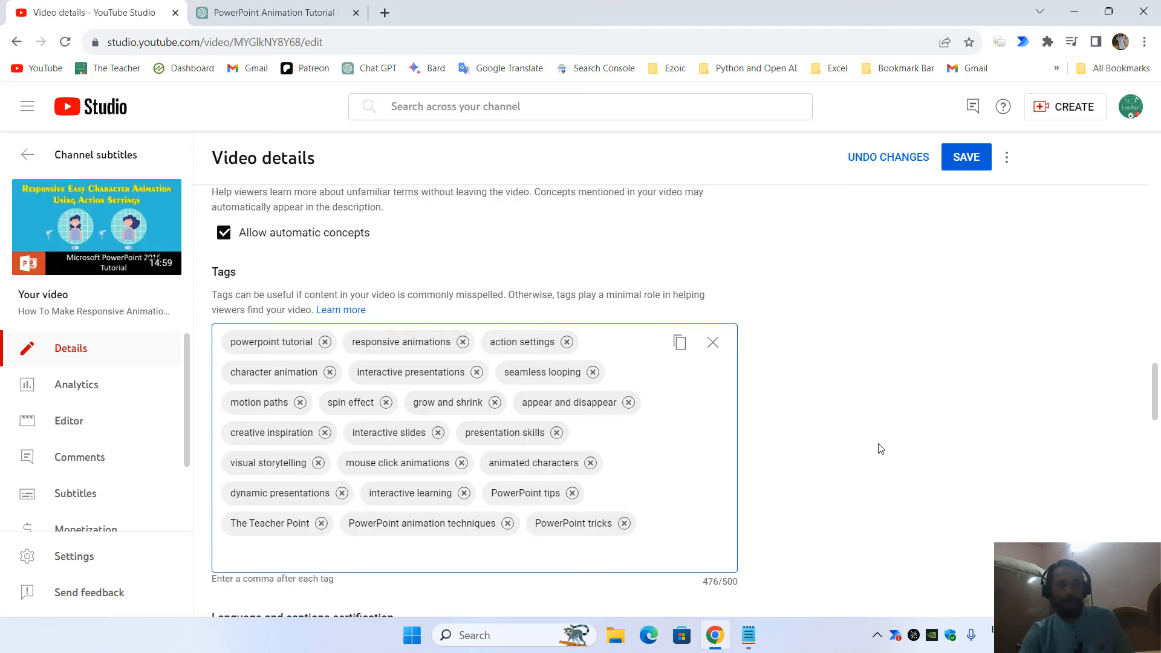
scroll(701, 435, down, 2)
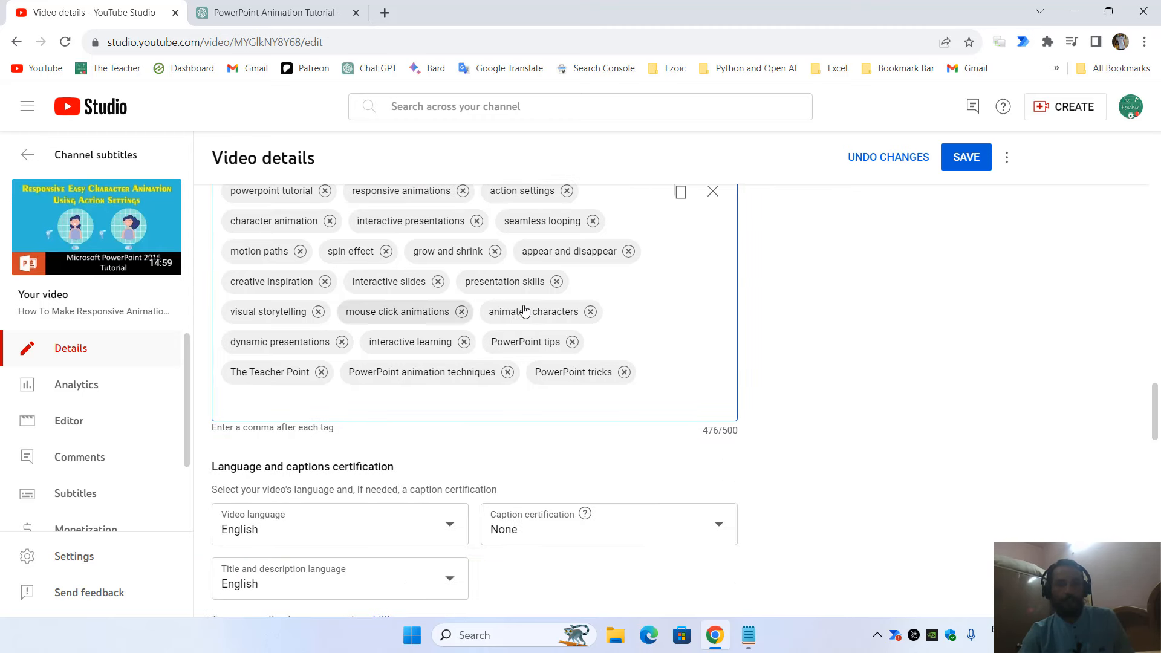
- Save the video details with the newly pasted tag list
click(966, 158)
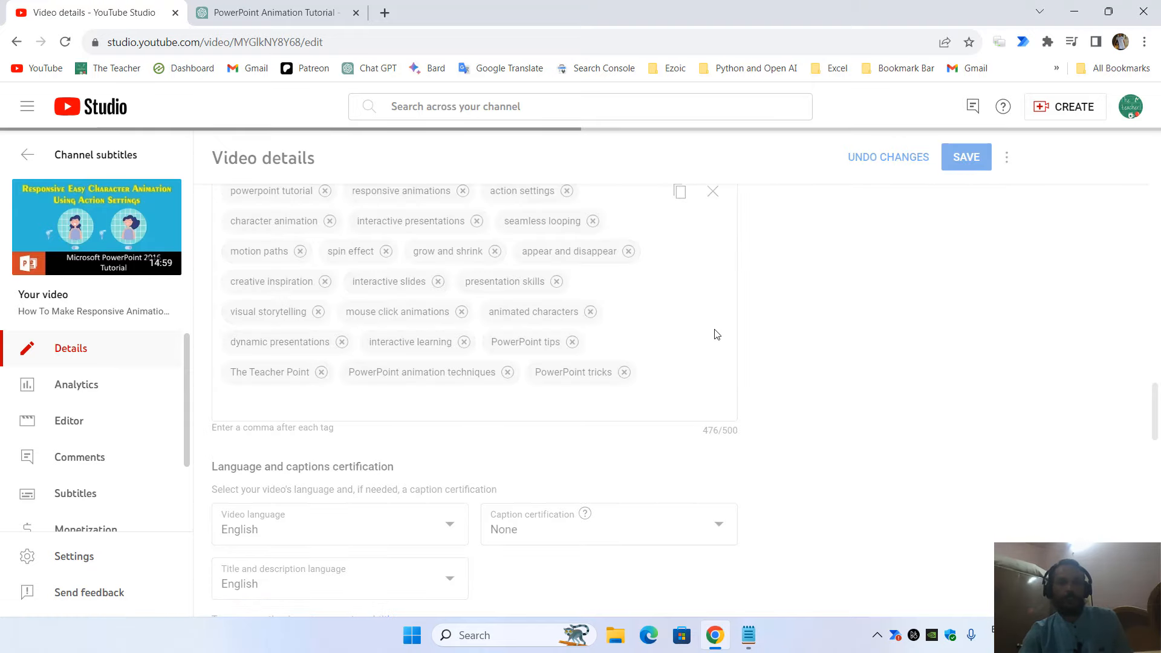
scroll(553, 311, up, 10)
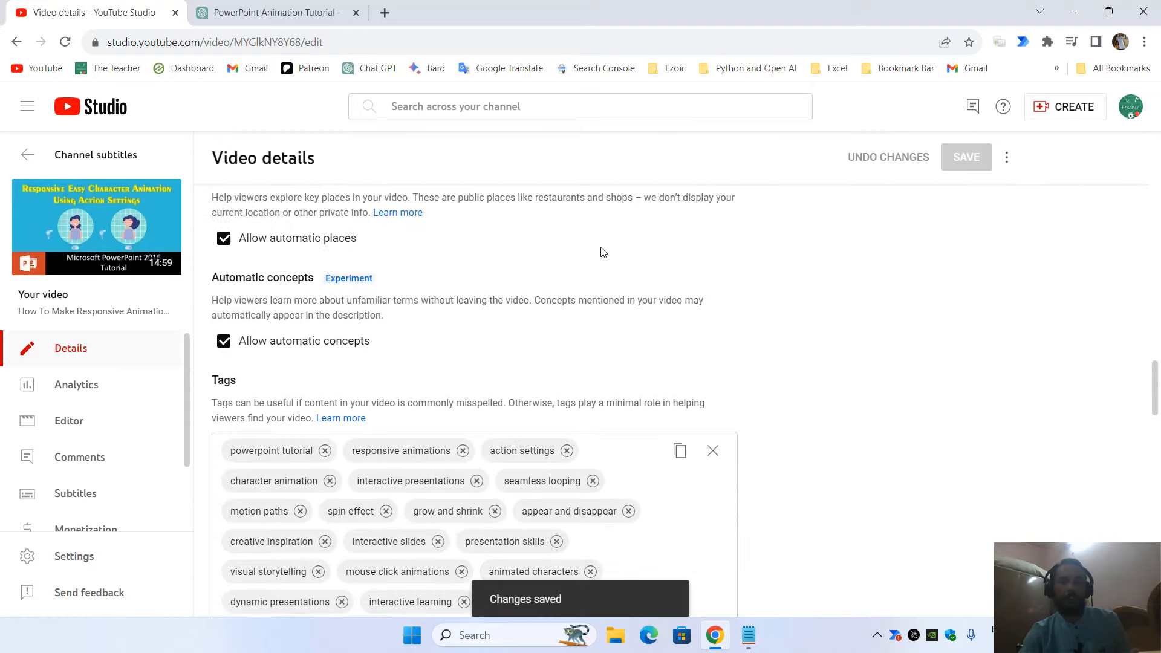
scroll(444, 244, up, 15)
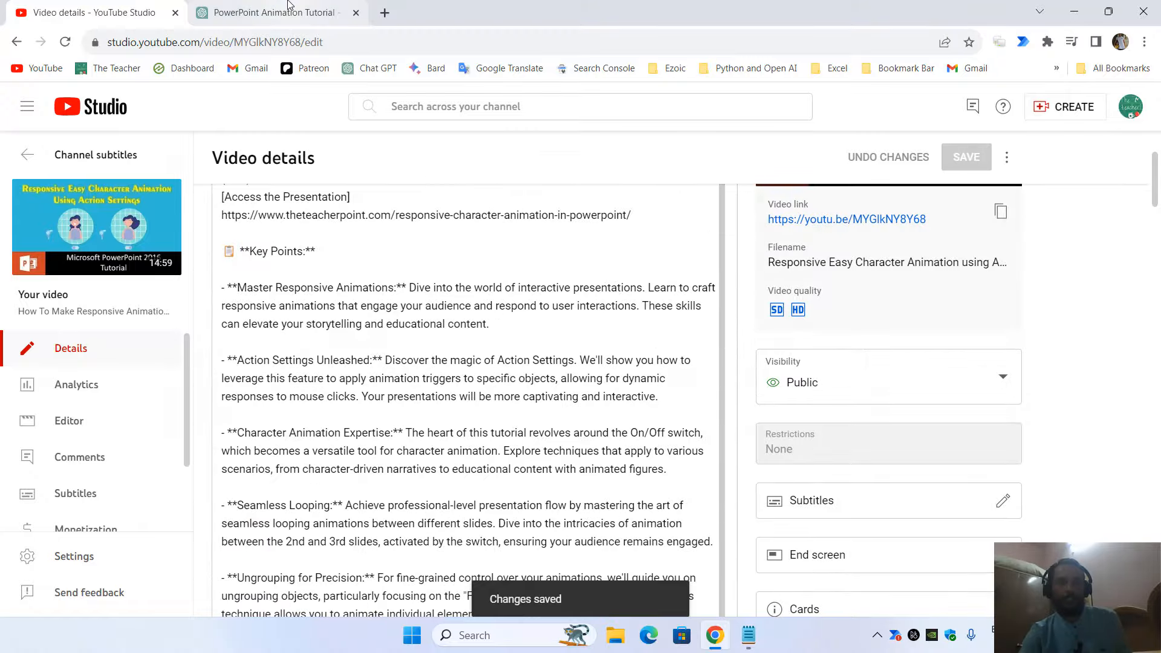
- Switch to ChatGPT and copy "PowerPoint Animation Guide: How to Create Interactive Slides" from its list of 10 optimized English titles
key(ctrl+Tab)
scroll(721, 326, up, 15)
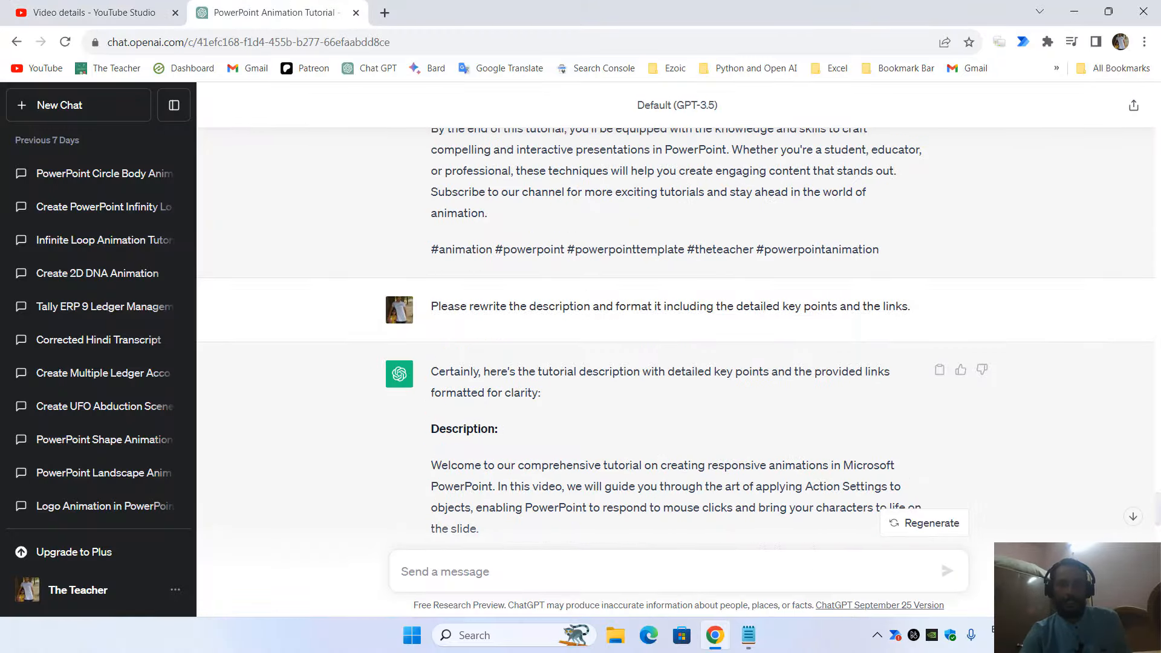
drag(1160, 508, 1160, 298)
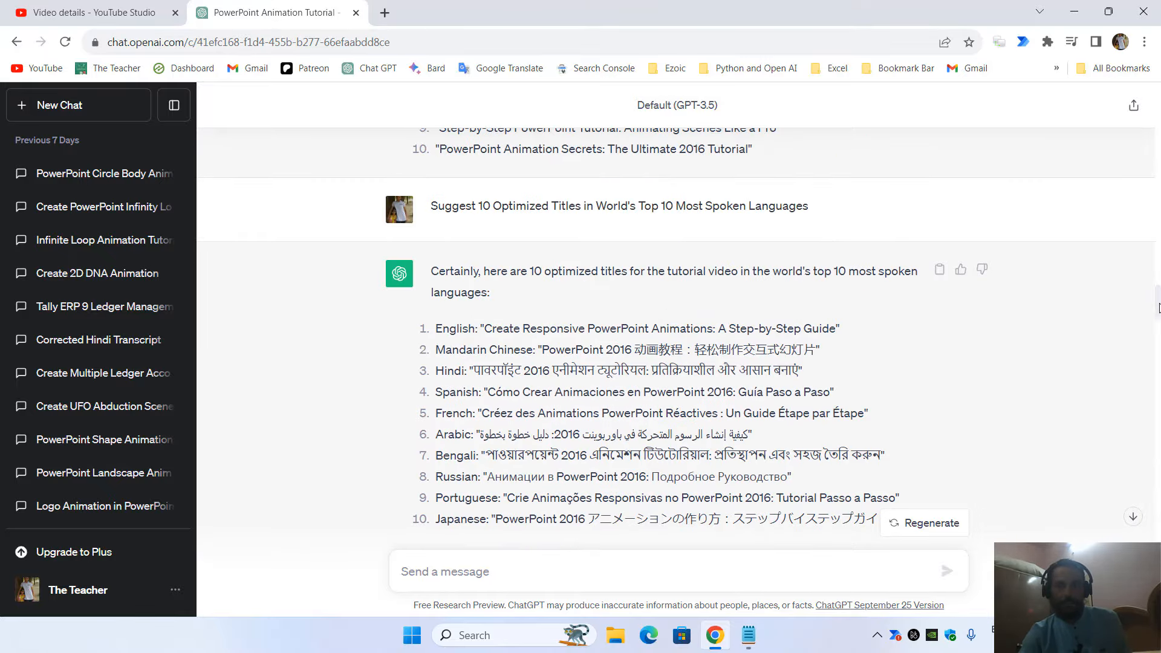
scroll(641, 284, up, 4)
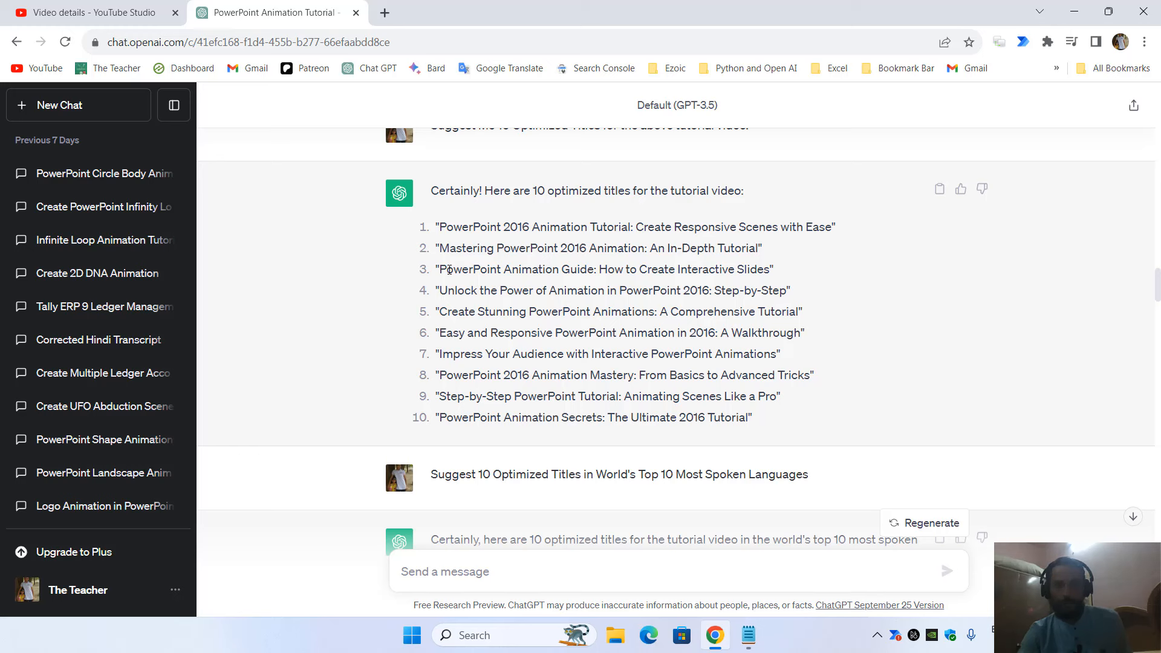
drag(440, 267, 771, 274)
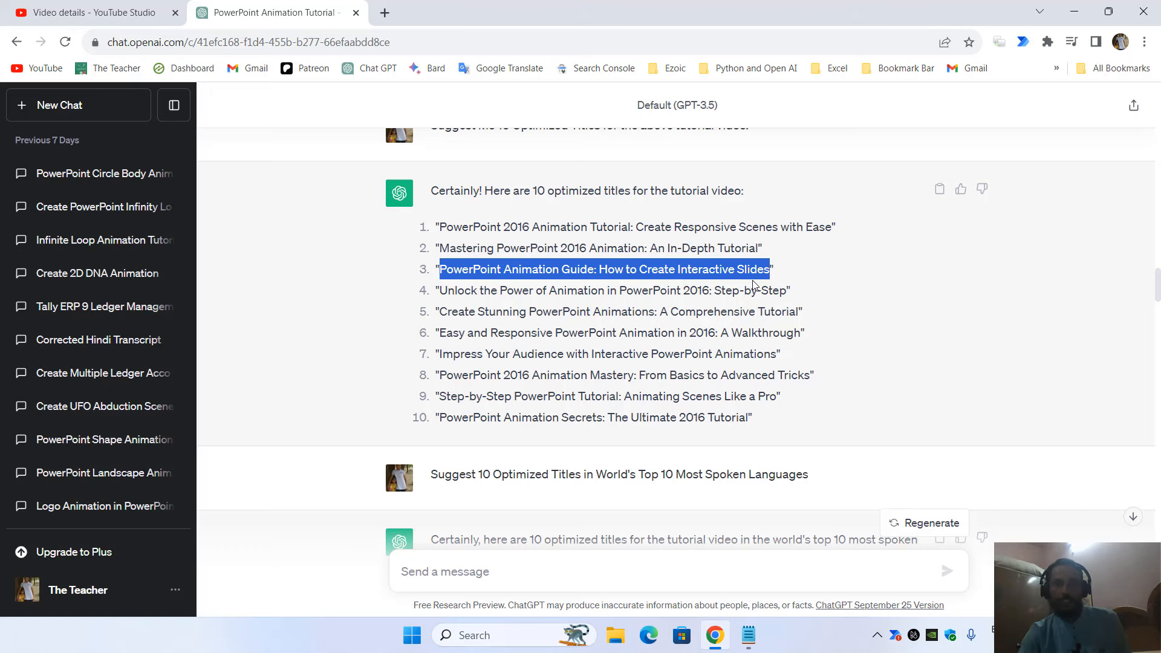
- Return to YouTube Studio, replace the video's title with "PowerPoint Animation Guide: How to Create Interactive Slides" and save the change
click(37, 12)
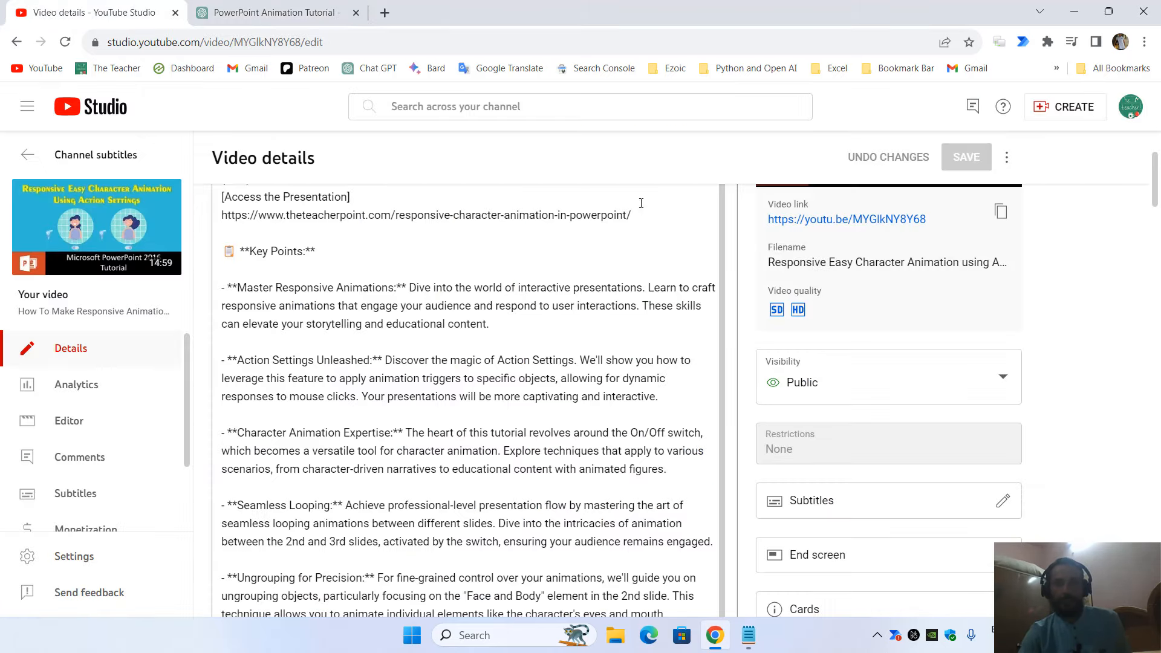
click(449, 233)
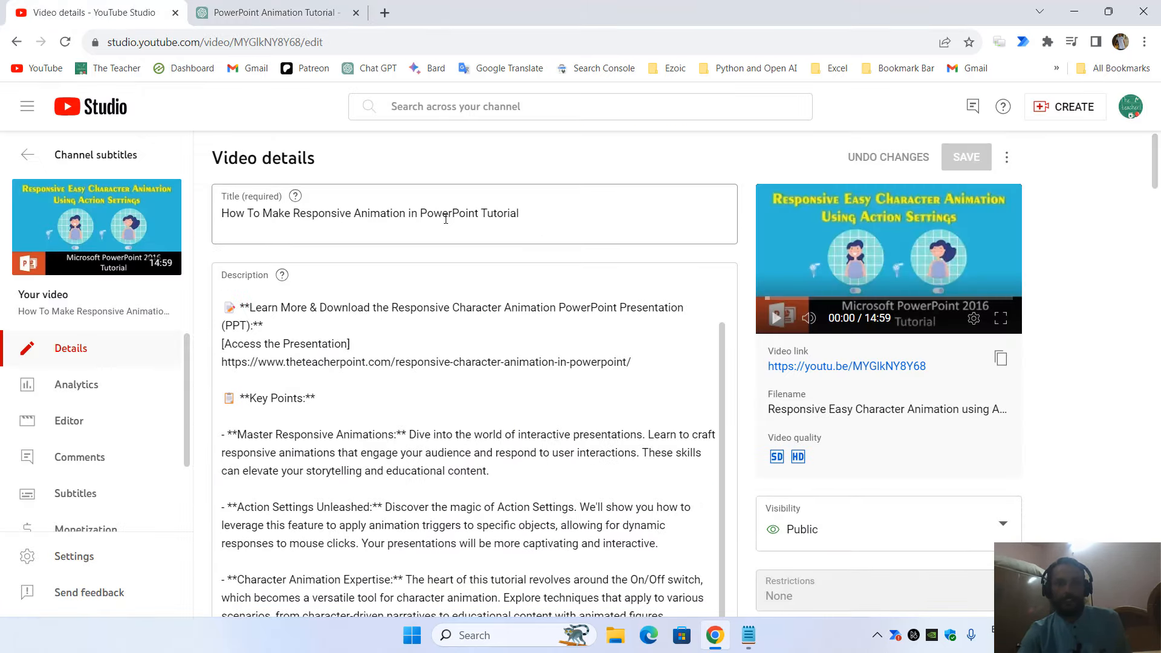
key(ctrl+a)
text(PowerPoint Animation Guide: How to Create Interactive Slides)
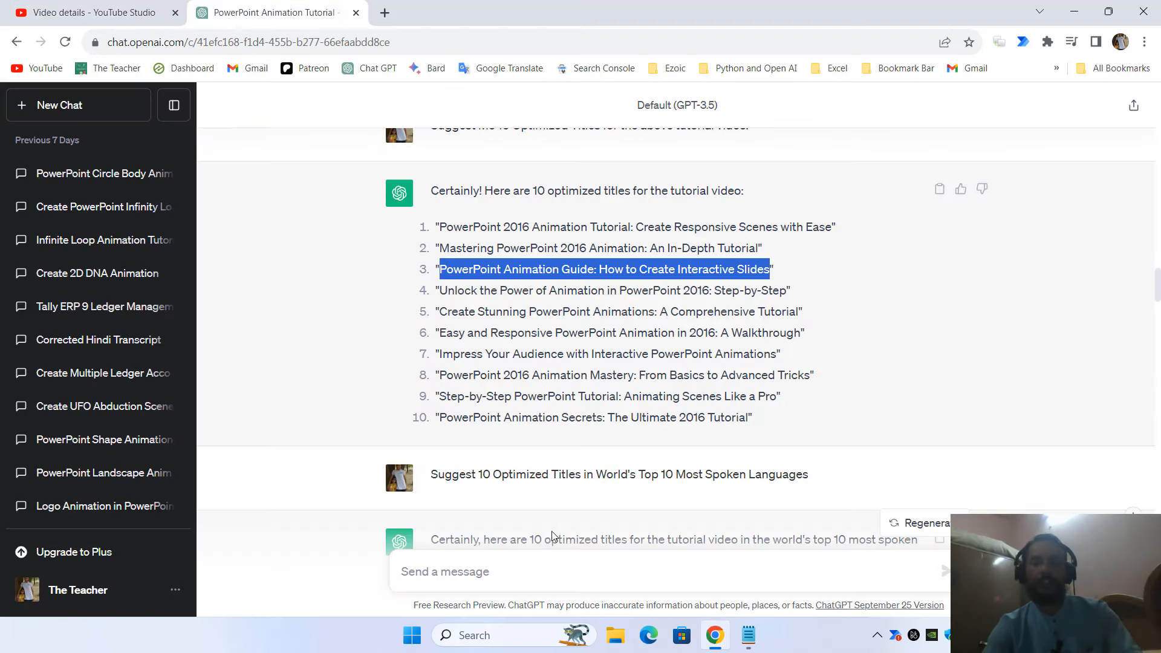
- Switch from ChatGPT back to YouTube Studio and open the video's published English subtitles in the subtitle editor
click(530, 573)
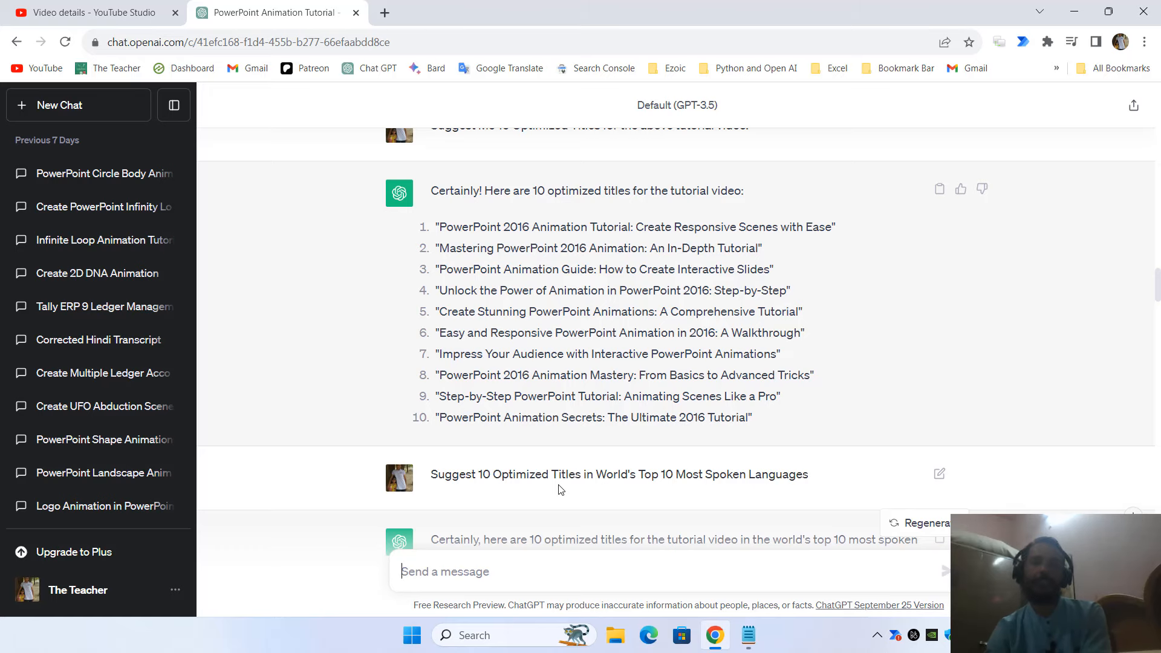
click(42, 12)
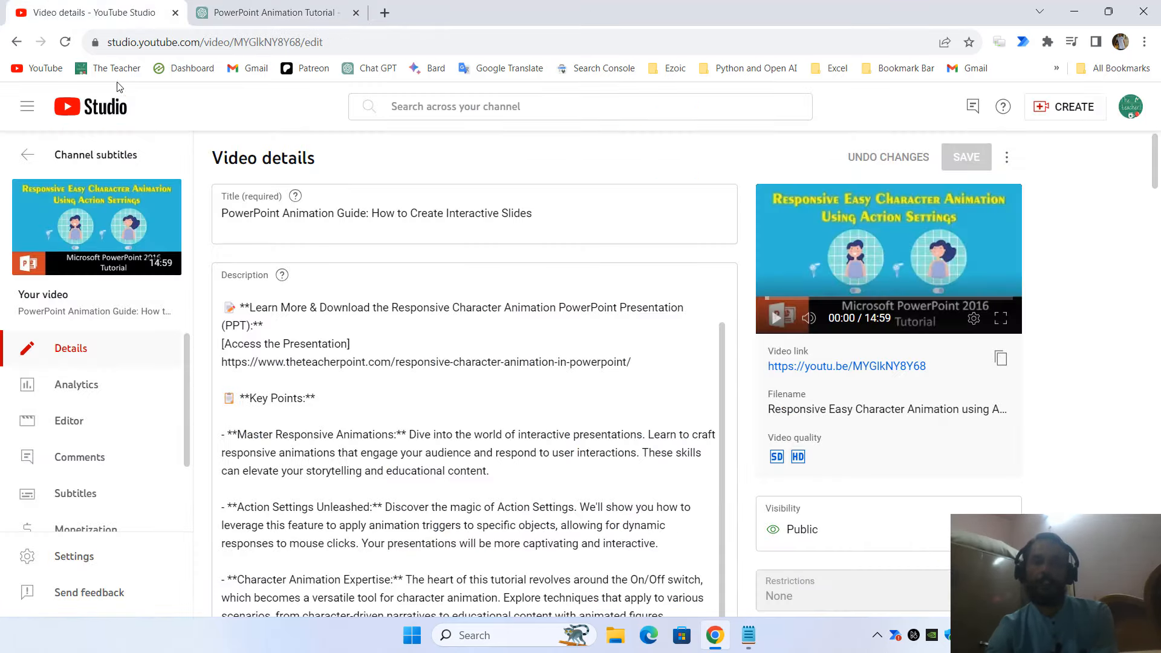
click(92, 505)
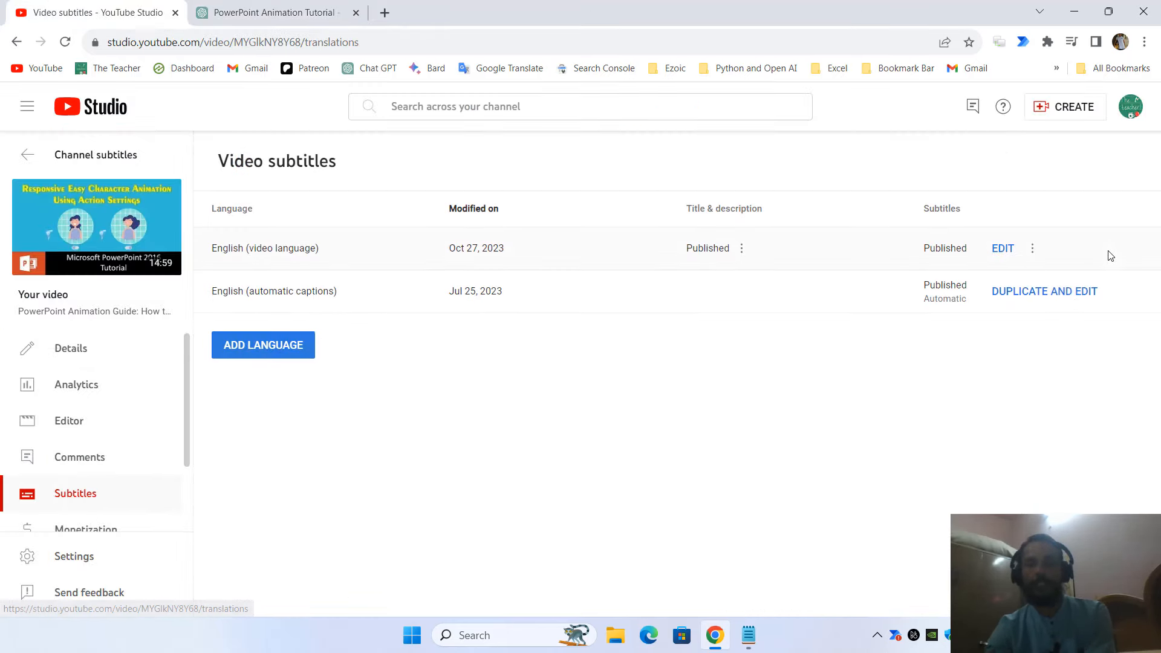
click(1004, 252)
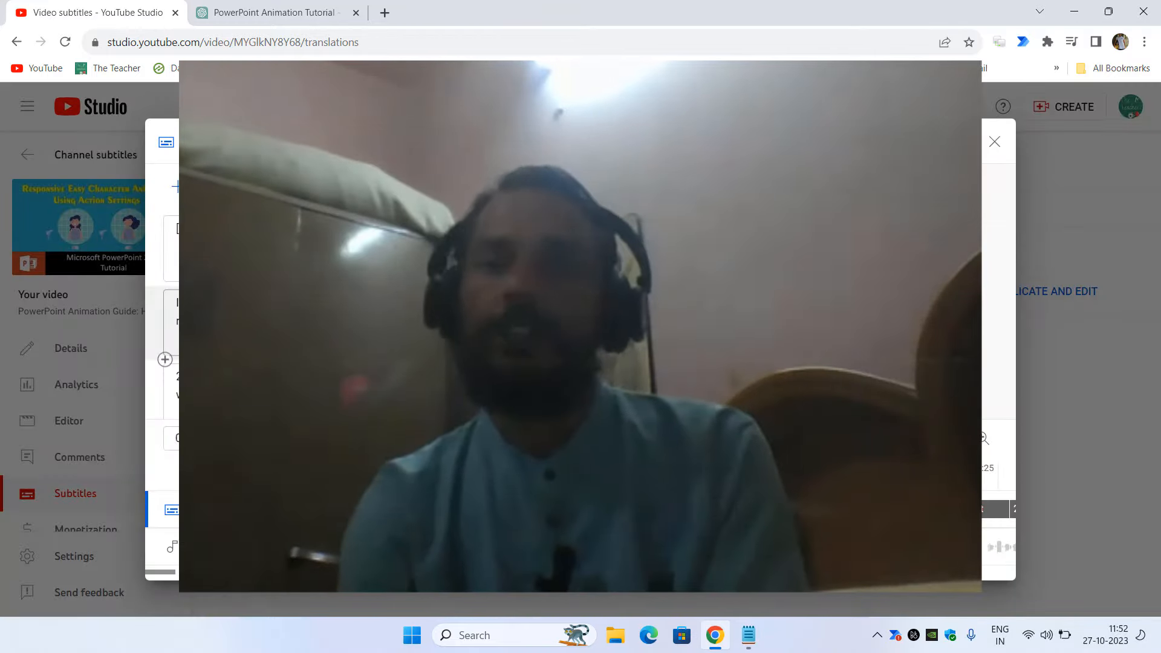